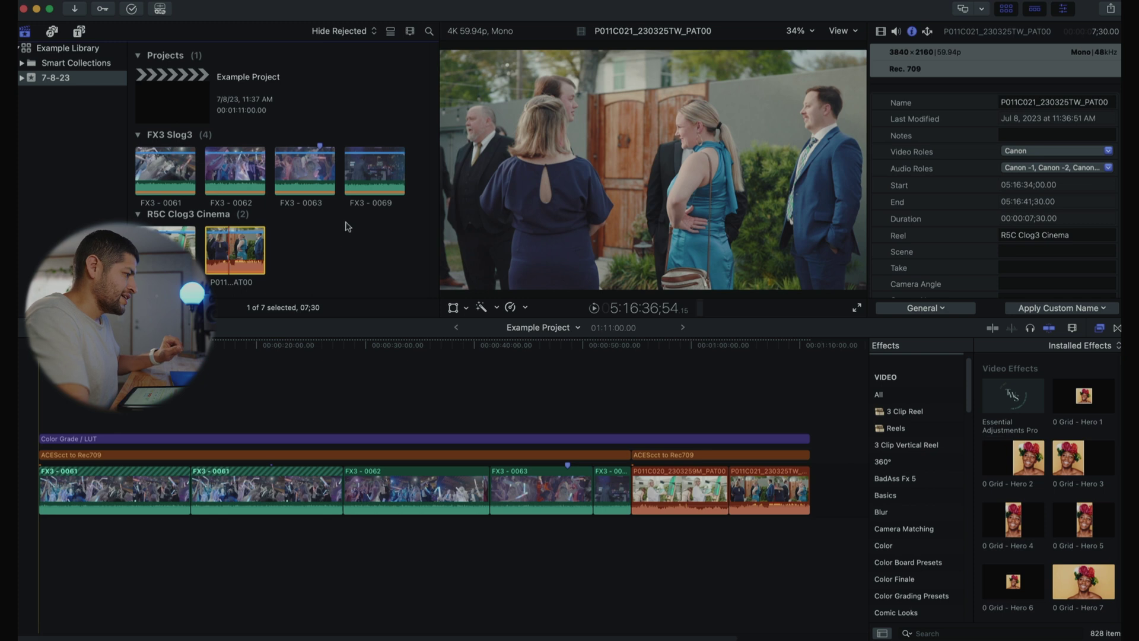
Step: Look through the FX3 Slog3 source clips and the start of the project timeline
{"action": "left_click_drag", "start_coordinate": [418, 168], "coordinate": [326, 155]}
{"action": "left_click", "coordinate": [314, 169]}
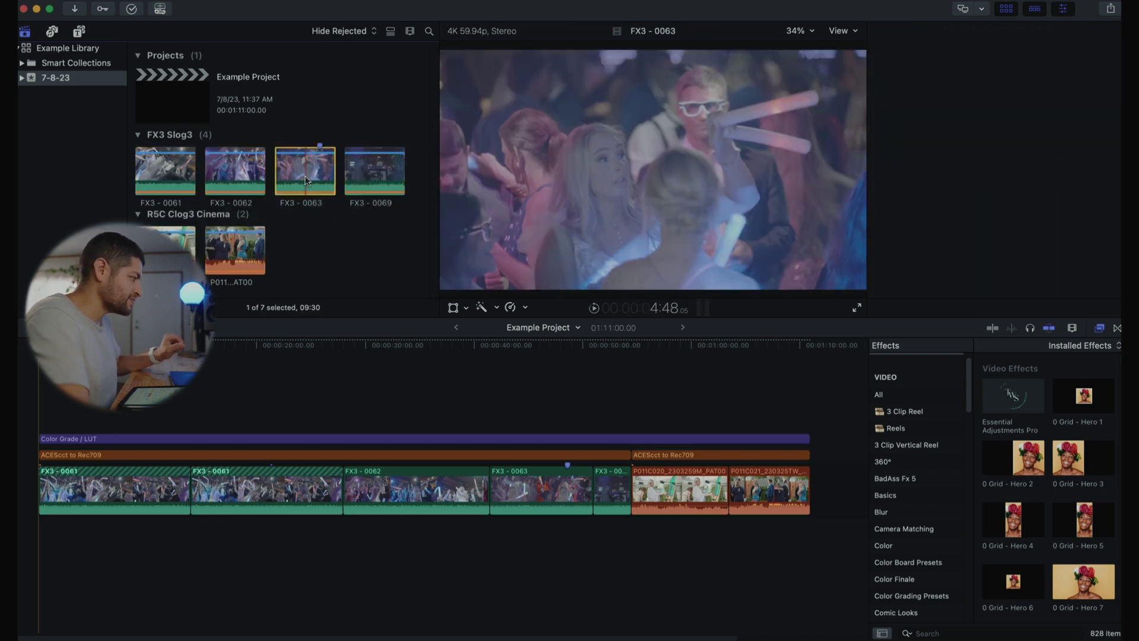
{"action": "left_click", "coordinate": [181, 173]}
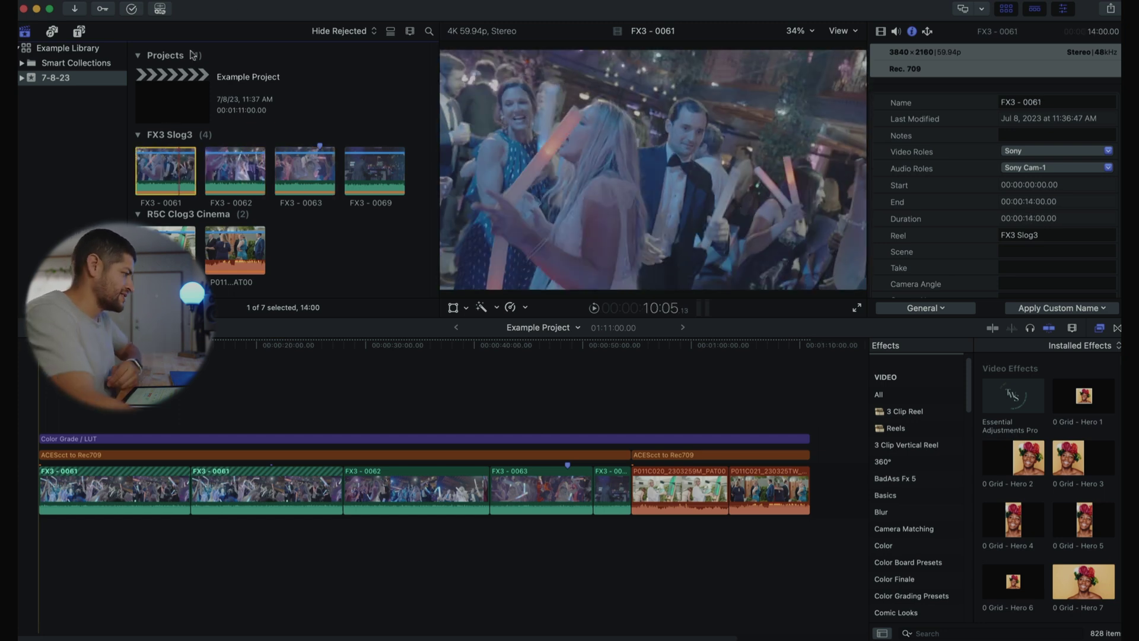
{"action": "left_click", "coordinate": [234, 359]}
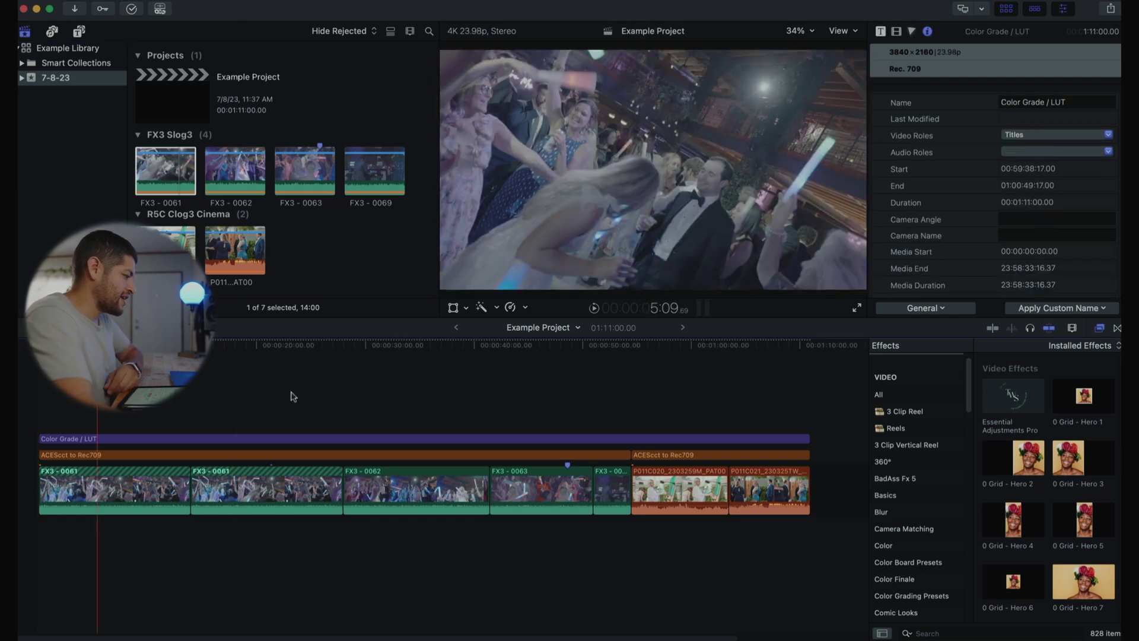
Step: Disable the Color Grade / LUT layer and both ACEScct to Rec709 layers above the timeline clips
{"action": "left_click_drag", "start_coordinate": [716, 383], "coordinate": [399, 455]}
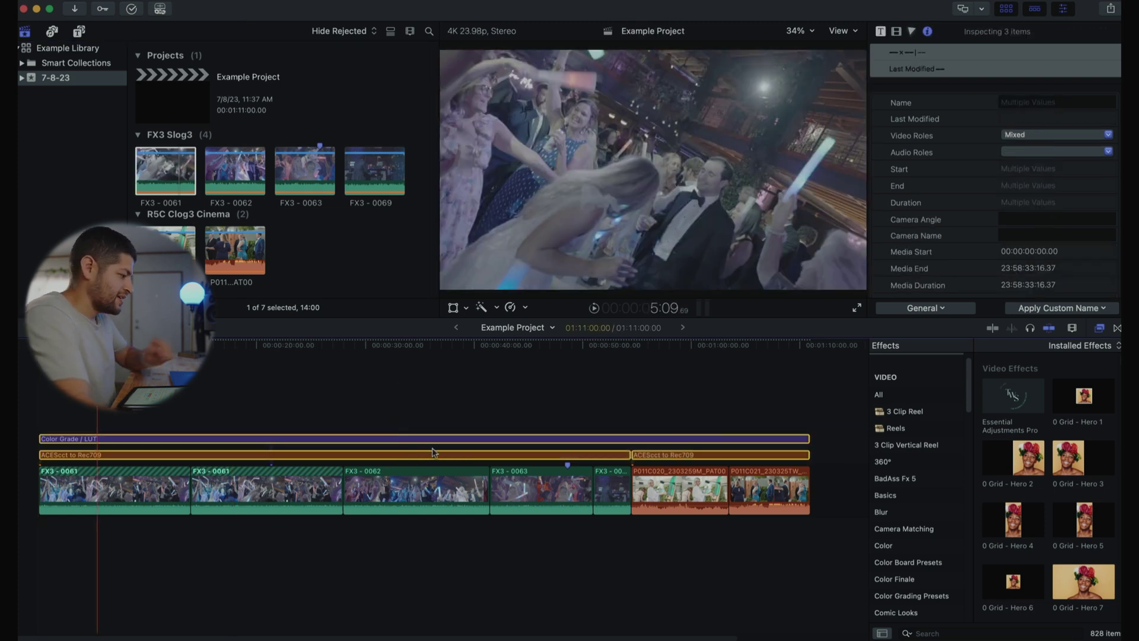
{"action": "left_click", "coordinate": [163, 427]}
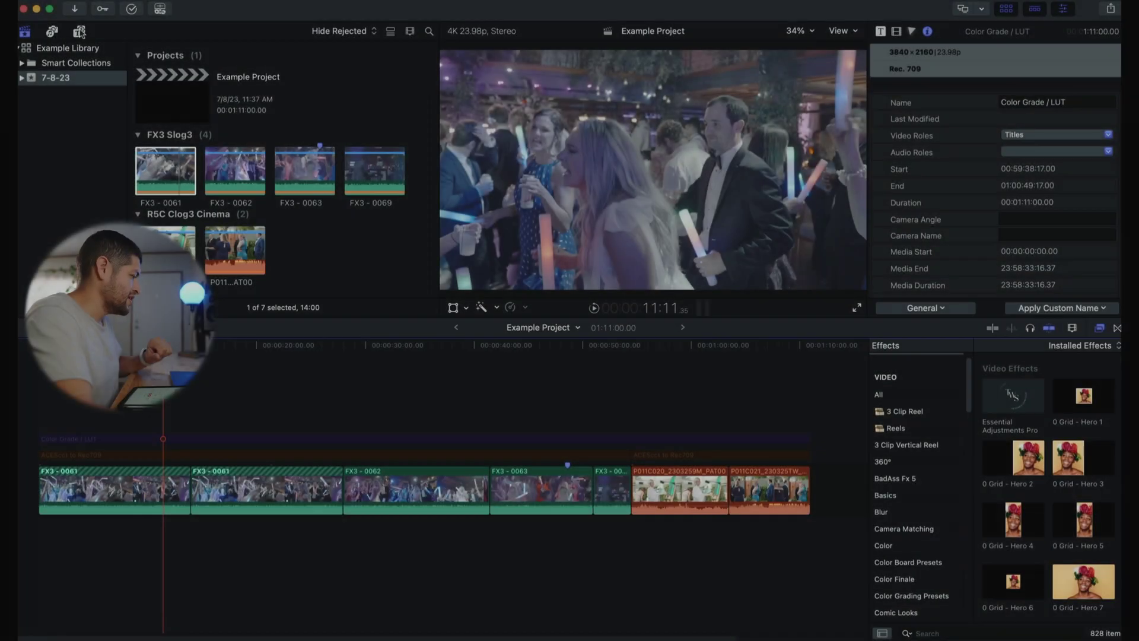
Step: Try adding the Adjustment Layer with LUT title above the timeline clips, and remove it
{"action": "left_click", "coordinate": [79, 31]}
{"action": "left_click", "coordinate": [217, 105]}
{"action": "left_click_drag", "start_coordinate": [246, 99], "coordinate": [238, 425]}
{"action": "key", "text": "Delete"}
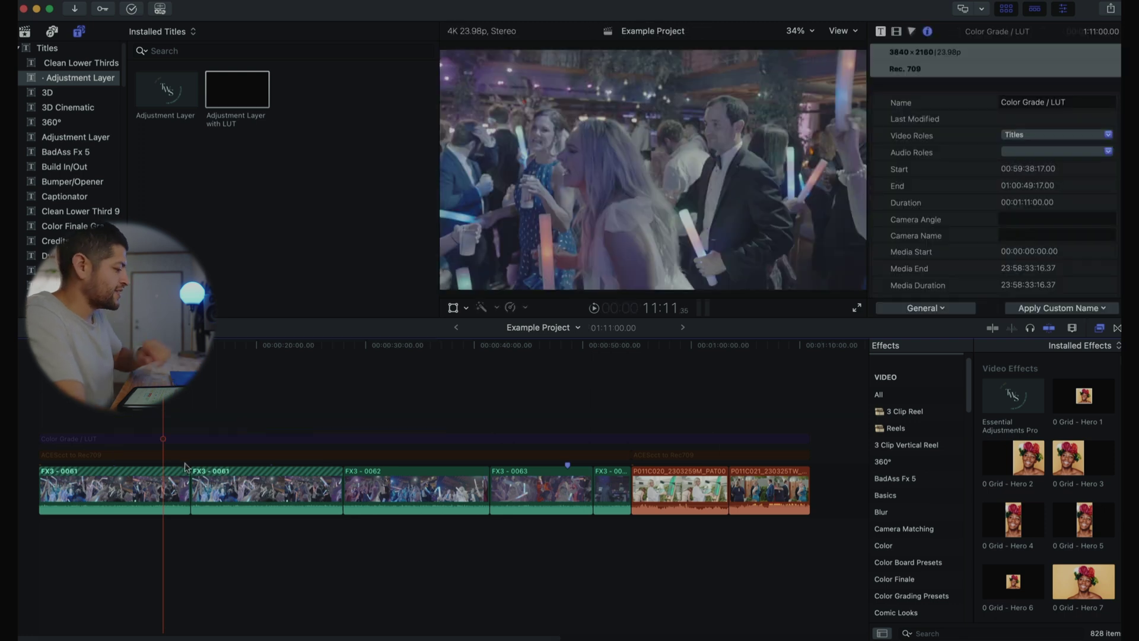
Step: Re-enable both ACEScct to Rec709 layers and the Color Grade / LUT layer in the timeline
{"action": "left_click", "coordinate": [182, 456]}
{"action": "left_click", "coordinate": [681, 455]}
{"action": "left_click", "coordinate": [590, 440]}
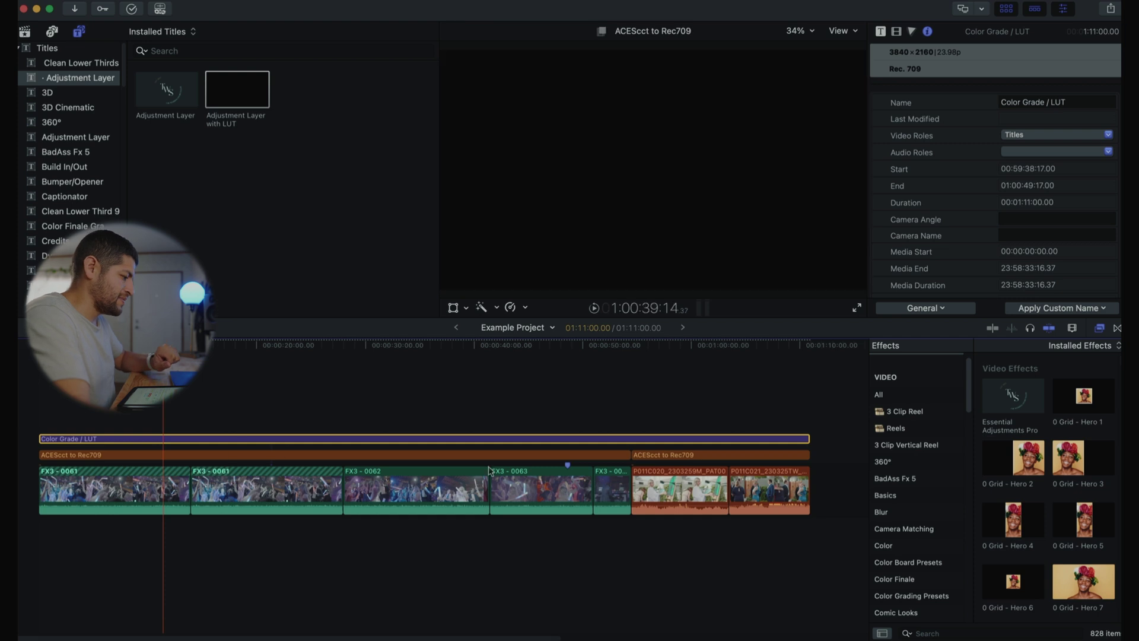
Step: Disable only the Color Grade / LUT layer that spans the whole timeline
{"action": "left_click_drag", "start_coordinate": [804, 486], "coordinate": [283, 461]}
{"action": "left_click", "coordinate": [284, 460]}
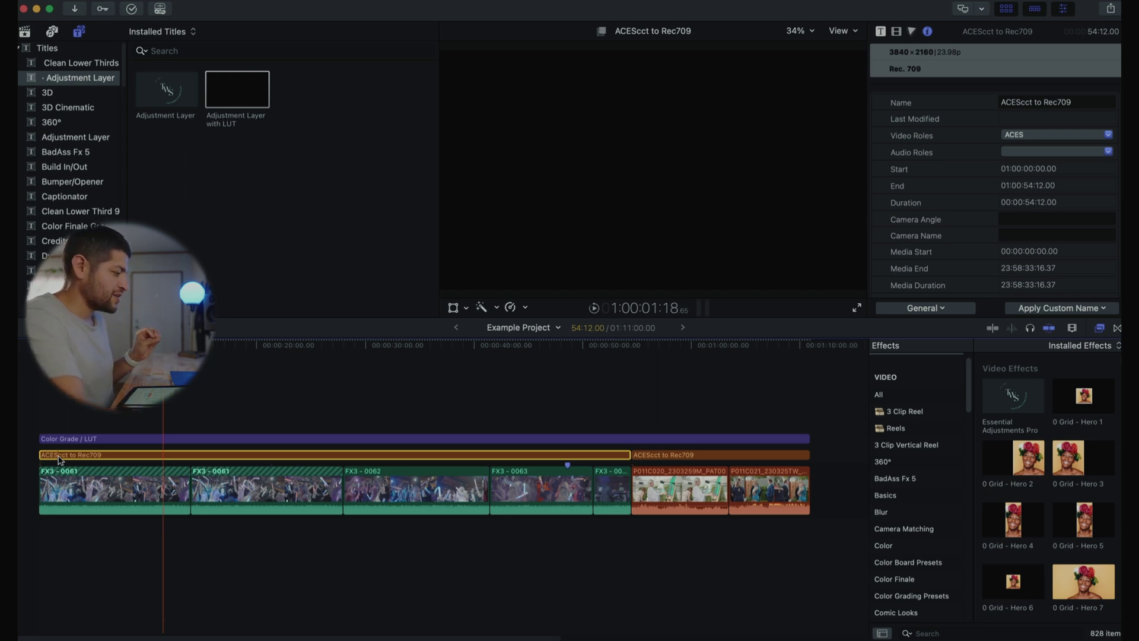
{"action": "left_click", "coordinate": [103, 440]}
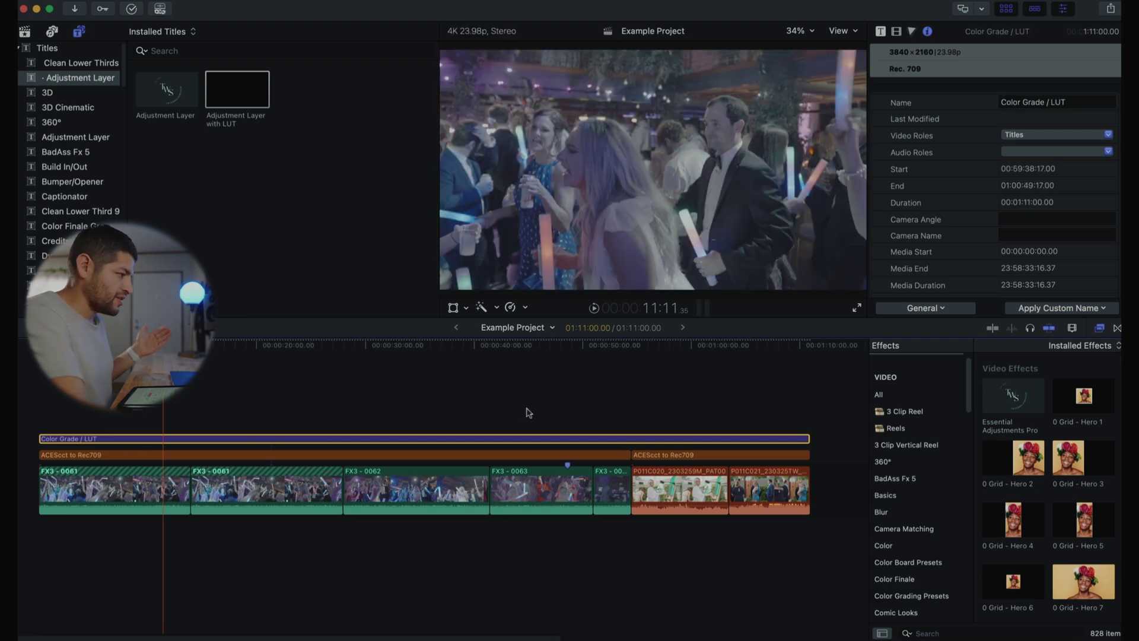
{"action": "key", "text": "v"}
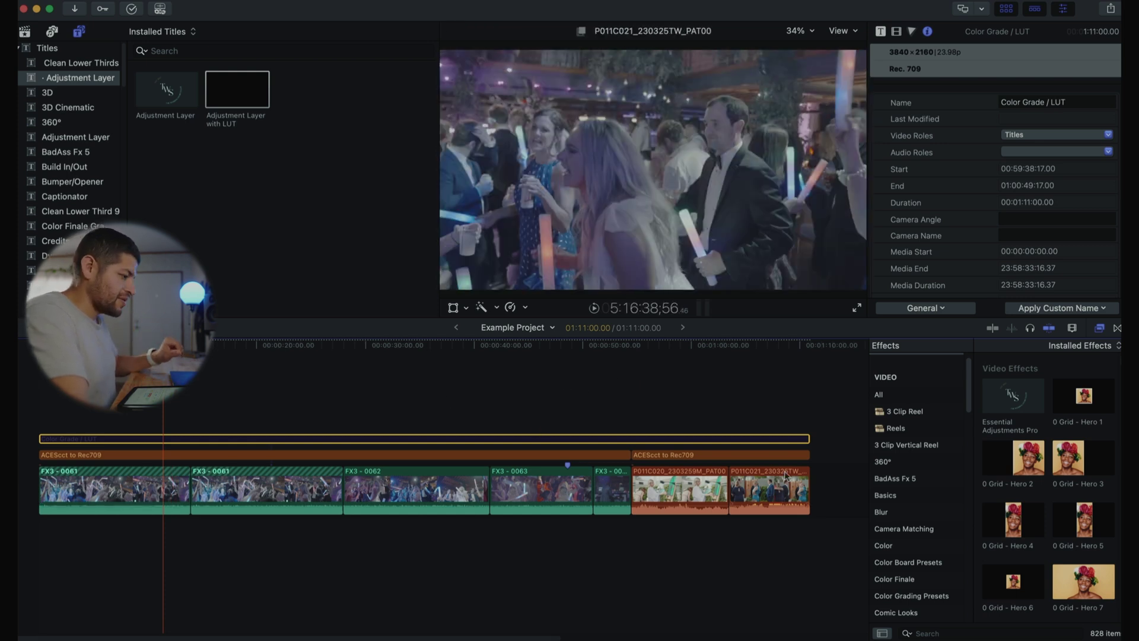
Step: Check the footage without the color grade at several points along the timeline
{"action": "left_click", "coordinate": [826, 415]}
{"action": "left_click", "coordinate": [437, 366]}
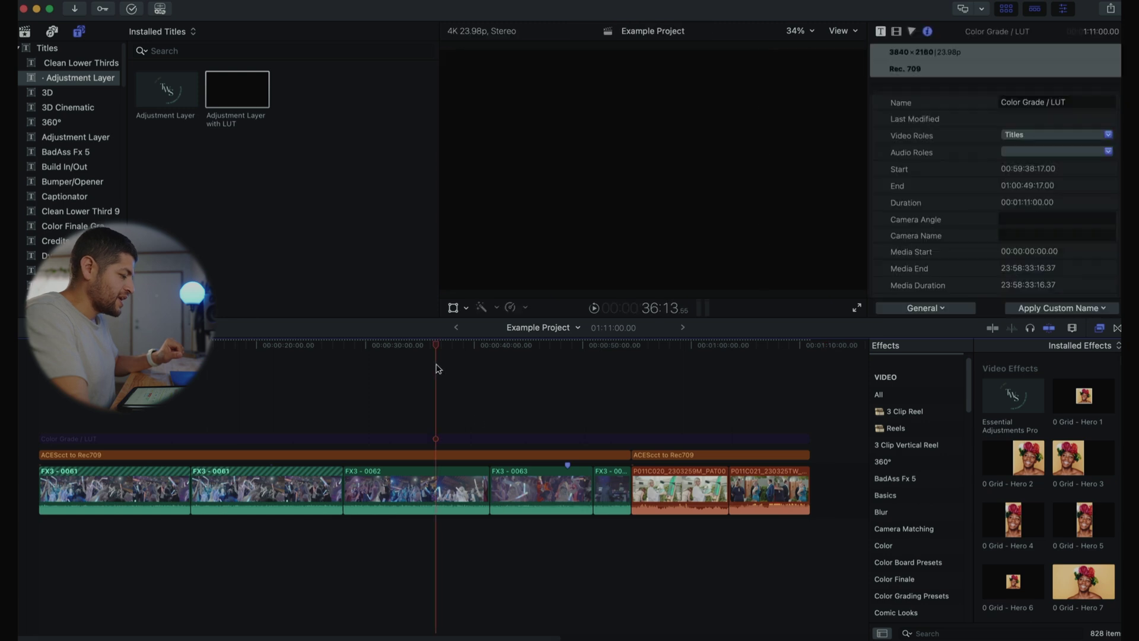
{"action": "left_click", "coordinate": [221, 403]}
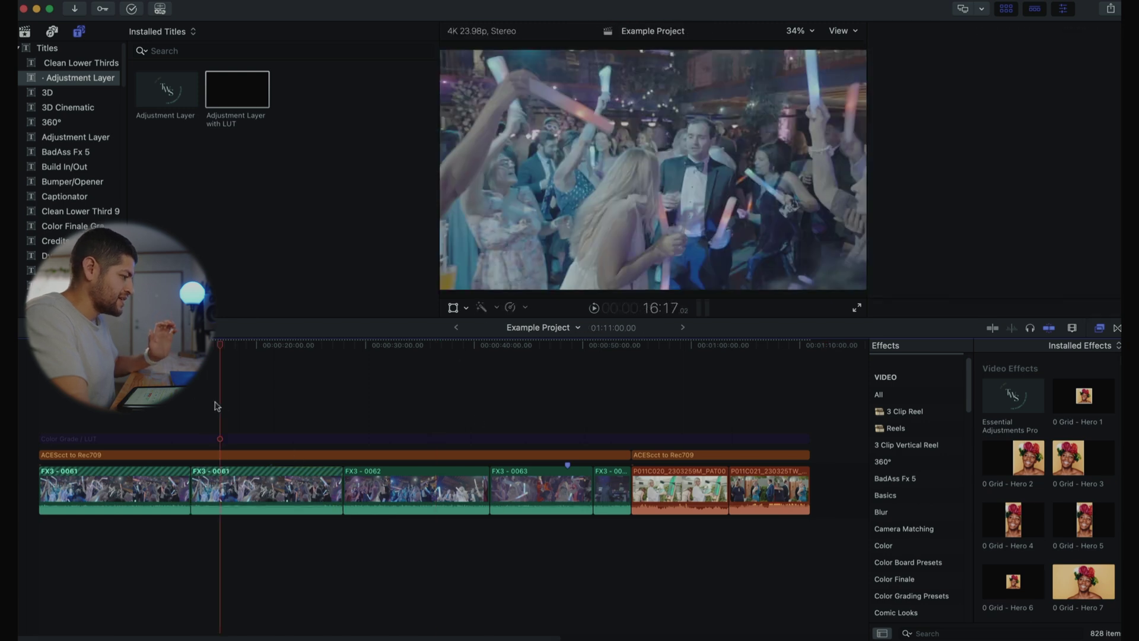
{"action": "left_click", "coordinate": [656, 398]}
{"action": "left_click", "coordinate": [142, 427]}
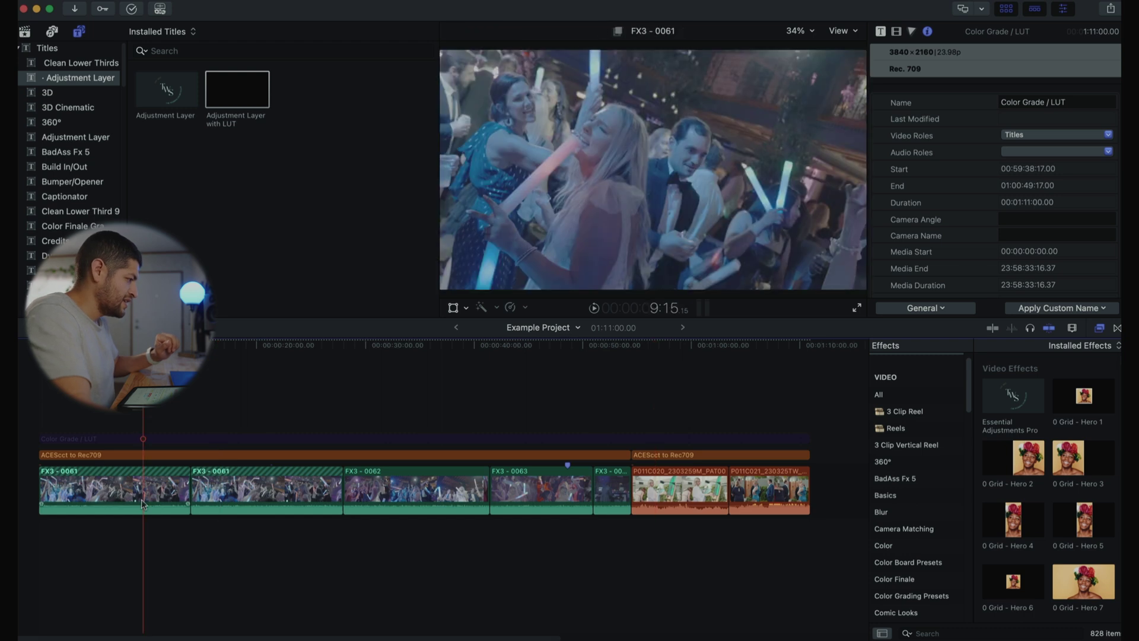
Step: Select the four FX3 Slog3 source clips in the event and show their metadata in the General view
{"action": "left_click", "coordinate": [24, 31]}
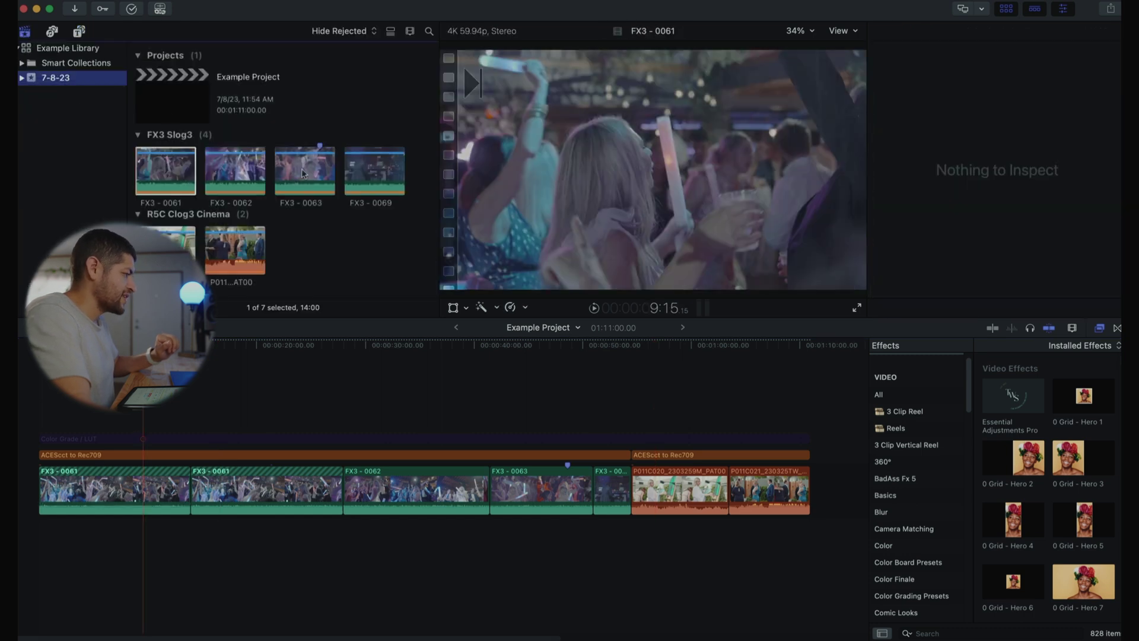
{"action": "left_click_drag", "start_coordinate": [424, 146], "coordinate": [136, 274]}
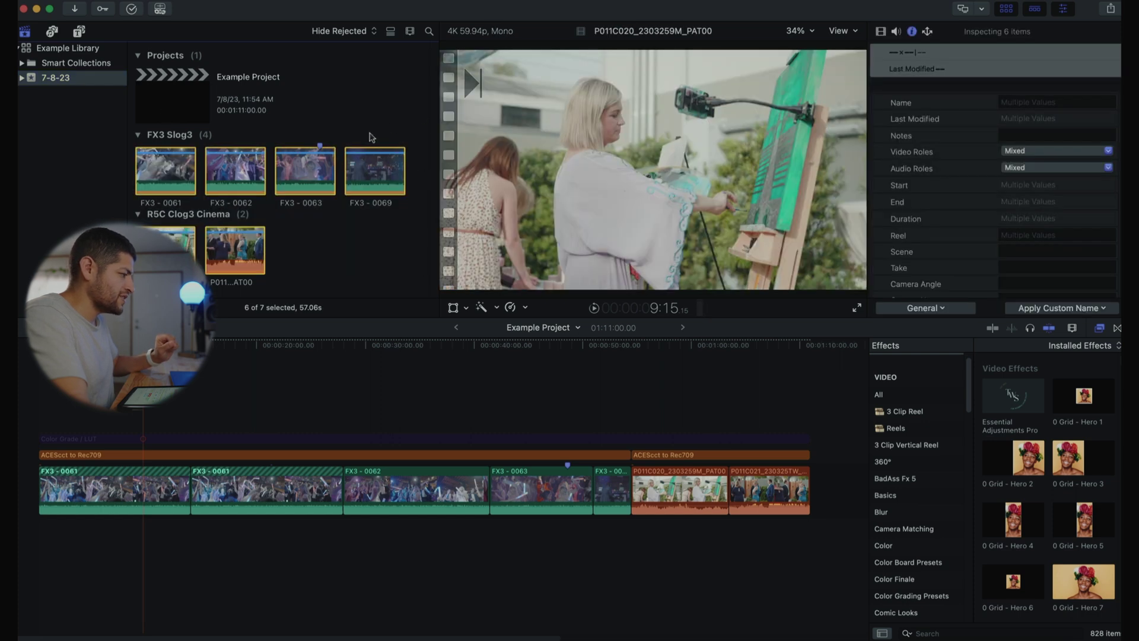
{"action": "left_click", "coordinate": [370, 138]}
{"action": "left_click_drag", "start_coordinate": [429, 165], "coordinate": [134, 172]}
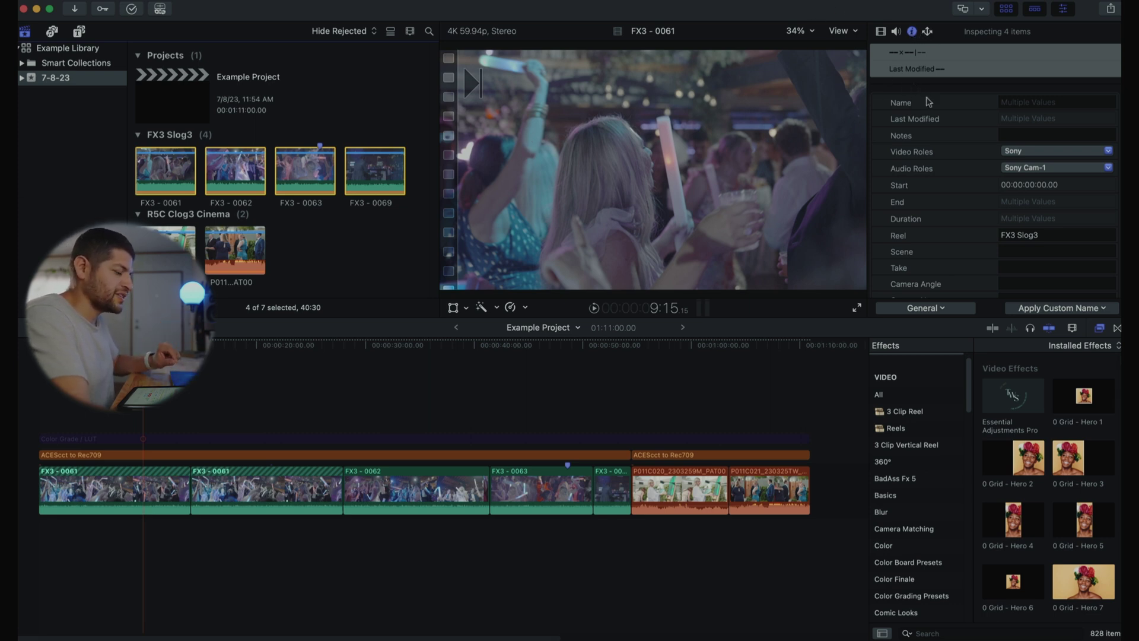
{"action": "scroll", "coordinate": [930, 148], "scroll_direction": "down", "scroll_amount": 5}
{"action": "scroll", "coordinate": [934, 237], "scroll_direction": "up", "scroll_amount": 5}
{"action": "scroll", "coordinate": [1023, 155], "scroll_direction": "down", "scroll_amount": 5}
{"action": "scroll", "coordinate": [1008, 196], "scroll_direction": "up", "scroll_amount": 5}
{"action": "left_click", "coordinate": [927, 308]}
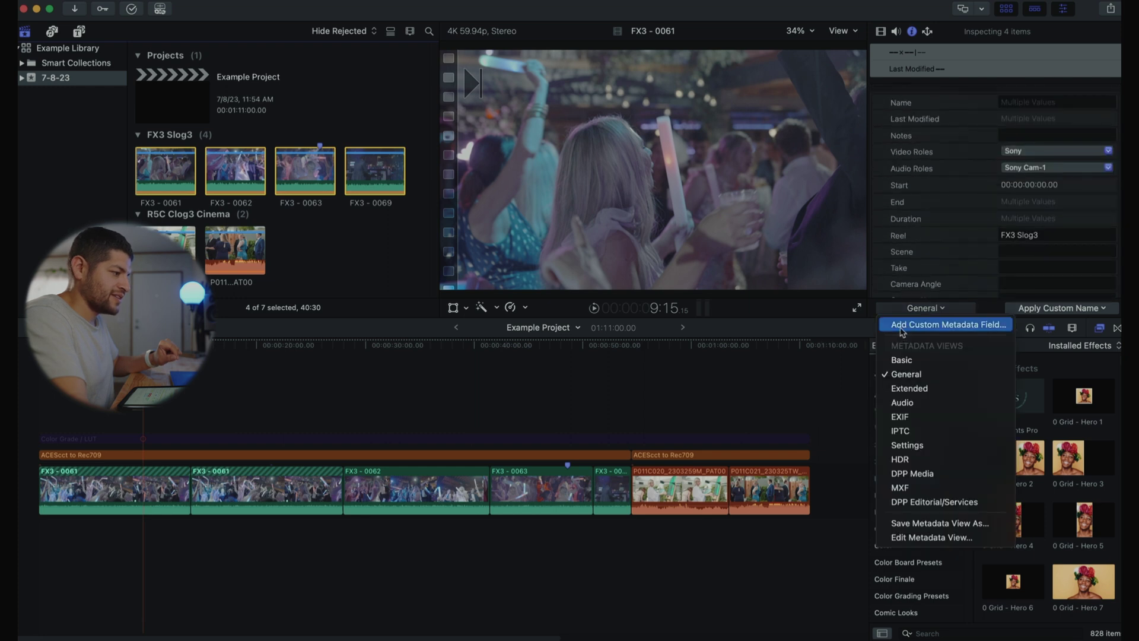
{"action": "left_click", "coordinate": [920, 375]}
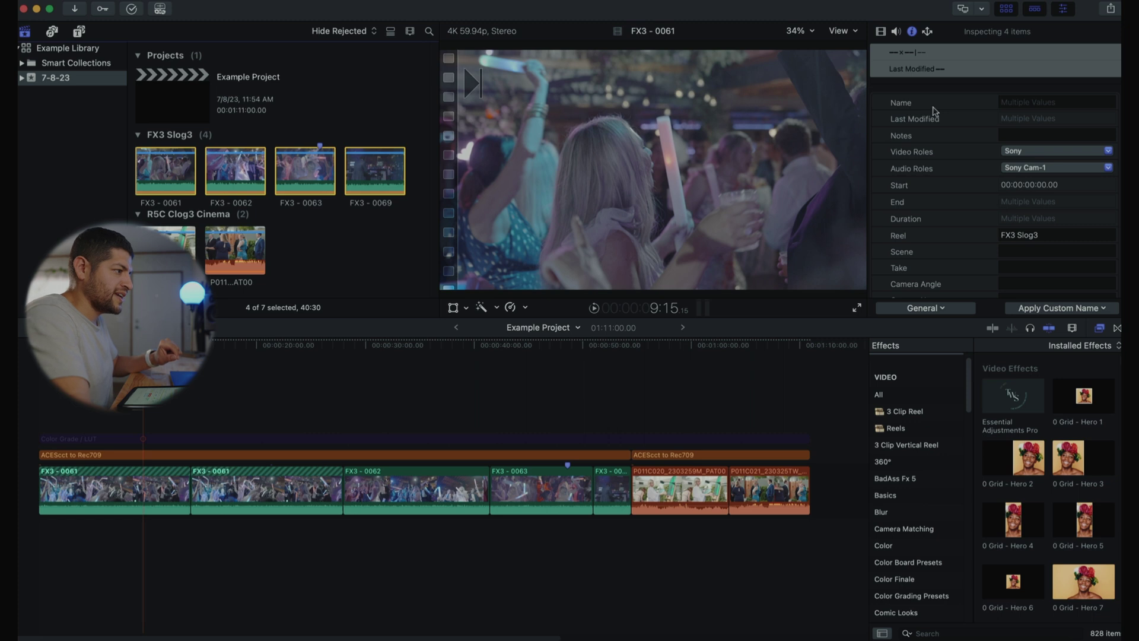
Step: Set the Camera LUT of the four FX3 clips to Slog3 S-Gamut3.Cine to ACEScct from the ACEScct Workflow LUT Kit
{"action": "scroll", "coordinate": [948, 223], "scroll_direction": "down", "scroll_amount": 3}
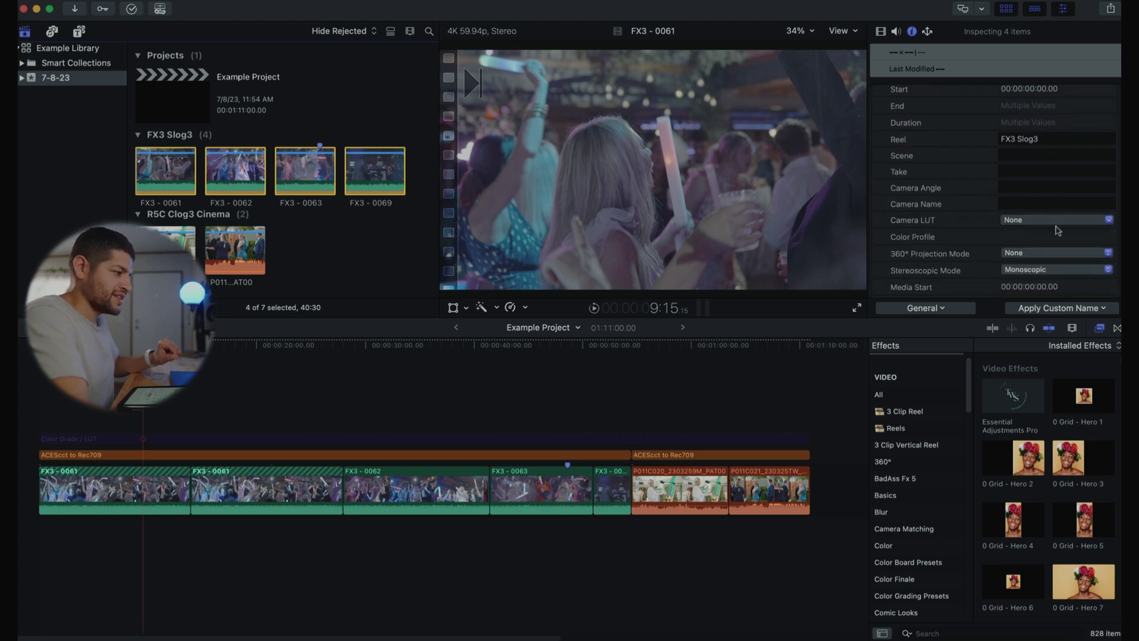
{"action": "left_click", "coordinate": [1014, 220]}
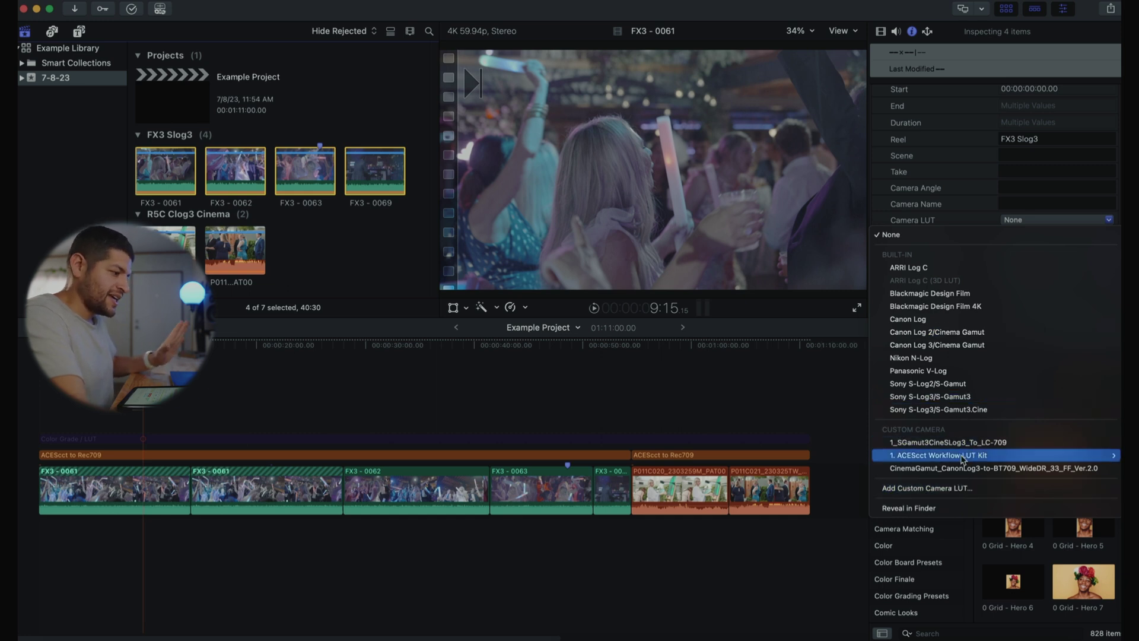
{"action": "mouse_move", "coordinate": [955, 459]}
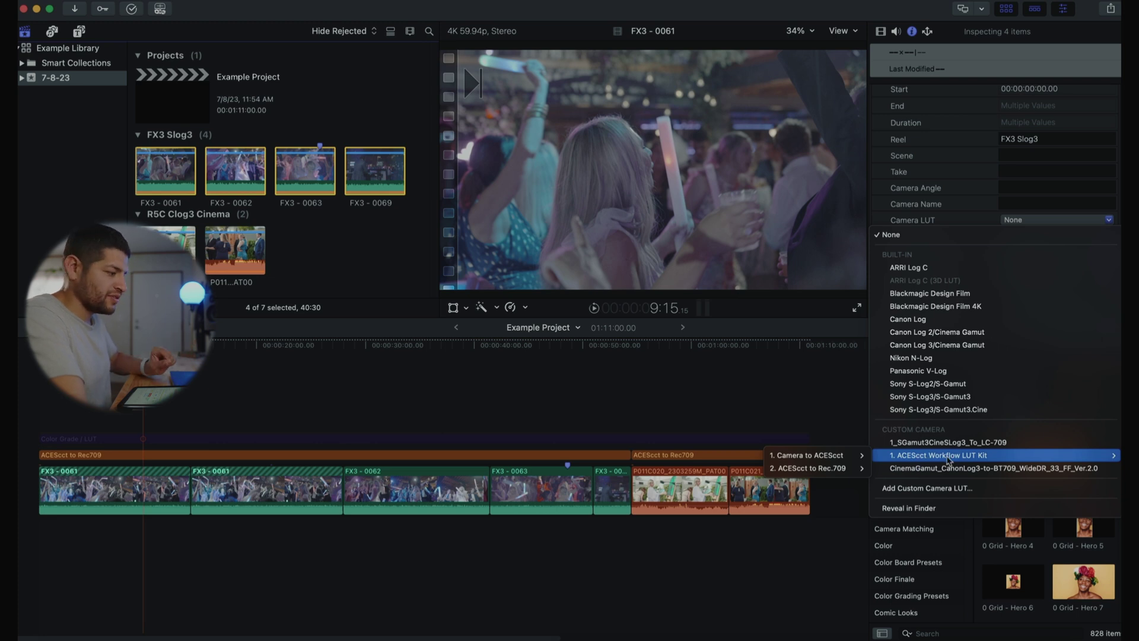
{"action": "mouse_move", "coordinate": [822, 463]}
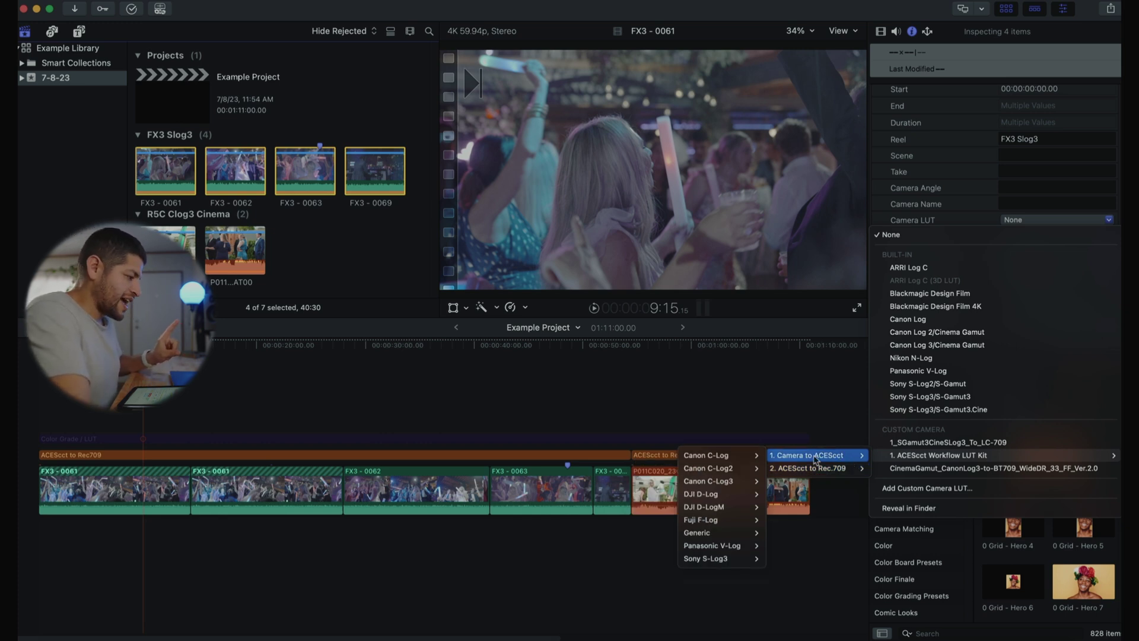
{"action": "mouse_move", "coordinate": [714, 561]}
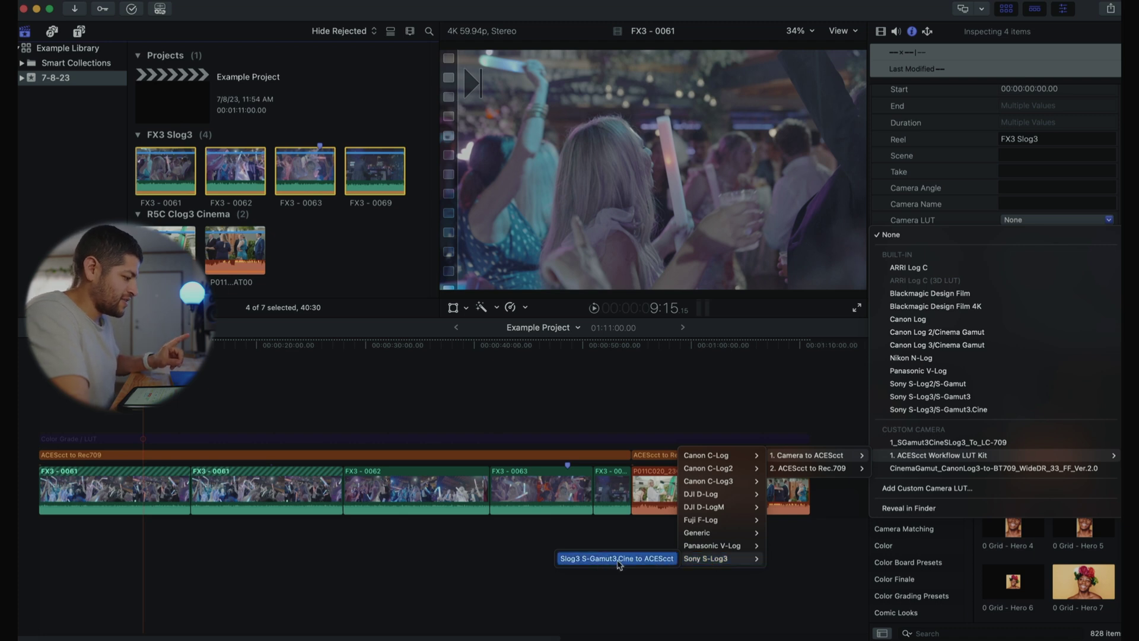
{"action": "left_click", "coordinate": [657, 559]}
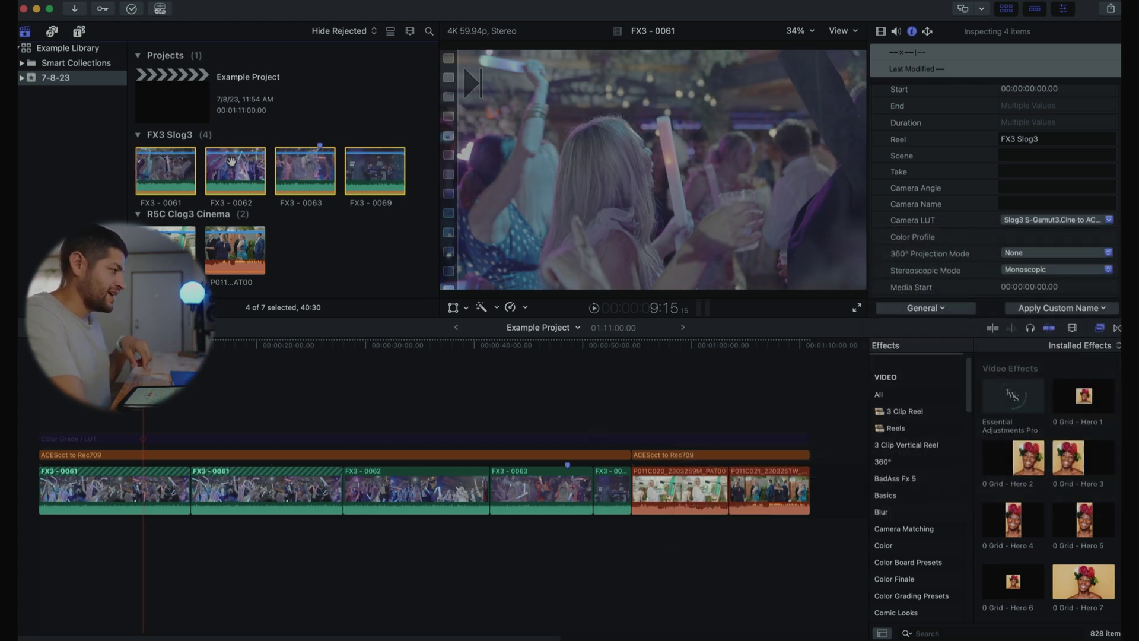
Step: Try setting the Camera LUT of clip FX3 - 0062 to None, and check clip FX3 - 0063
{"action": "left_click", "coordinate": [232, 164]}
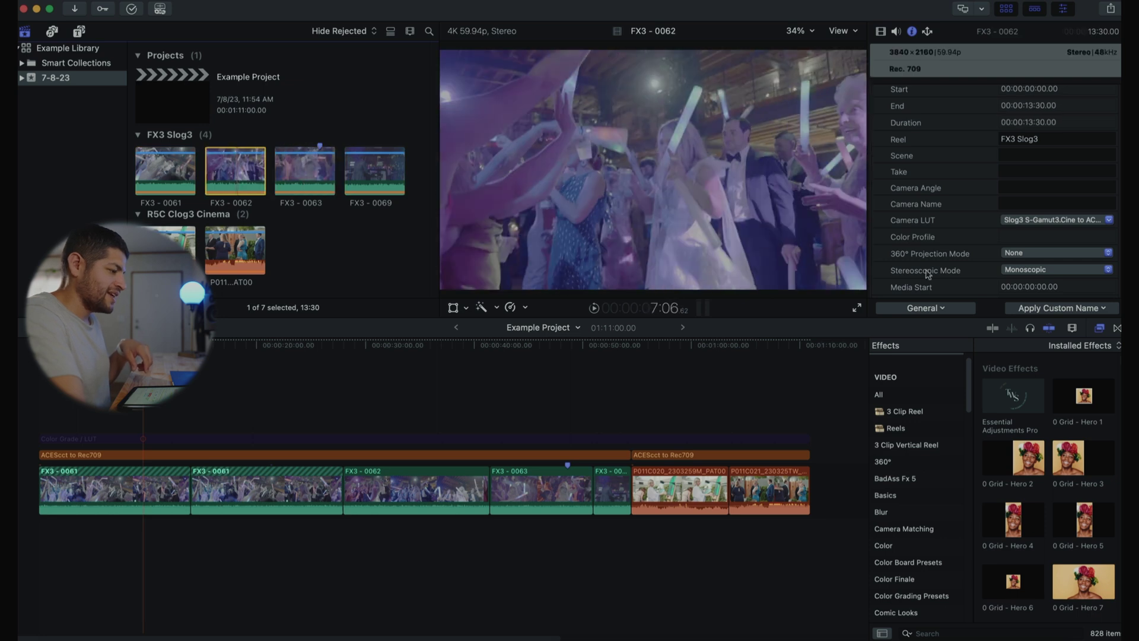
{"action": "left_click", "coordinate": [1021, 226]}
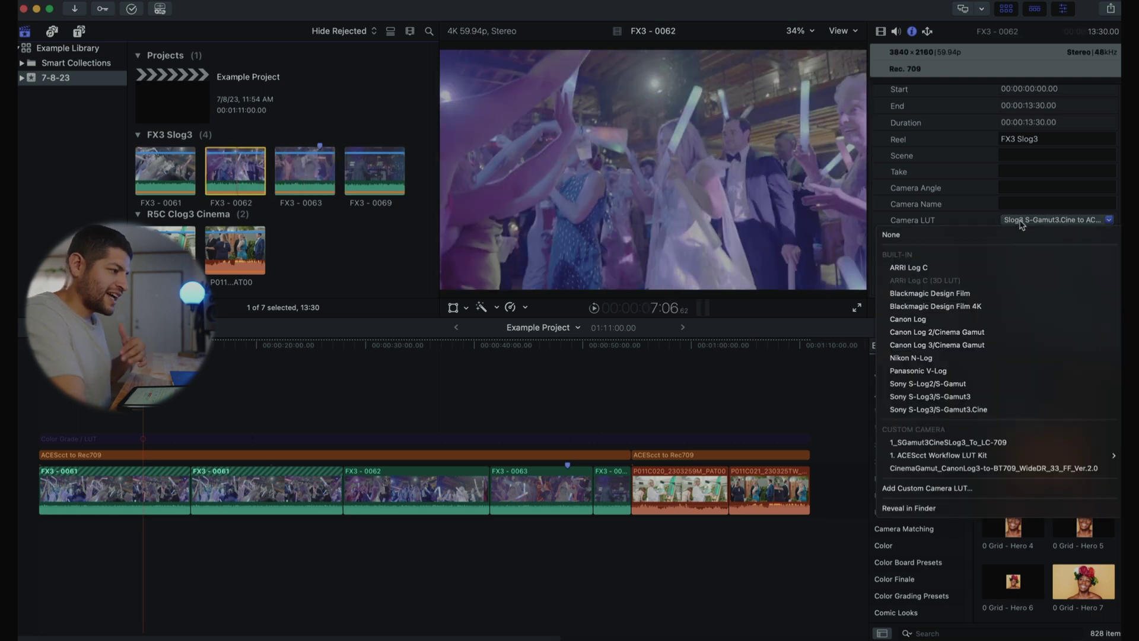
{"action": "left_click", "coordinate": [950, 235]}
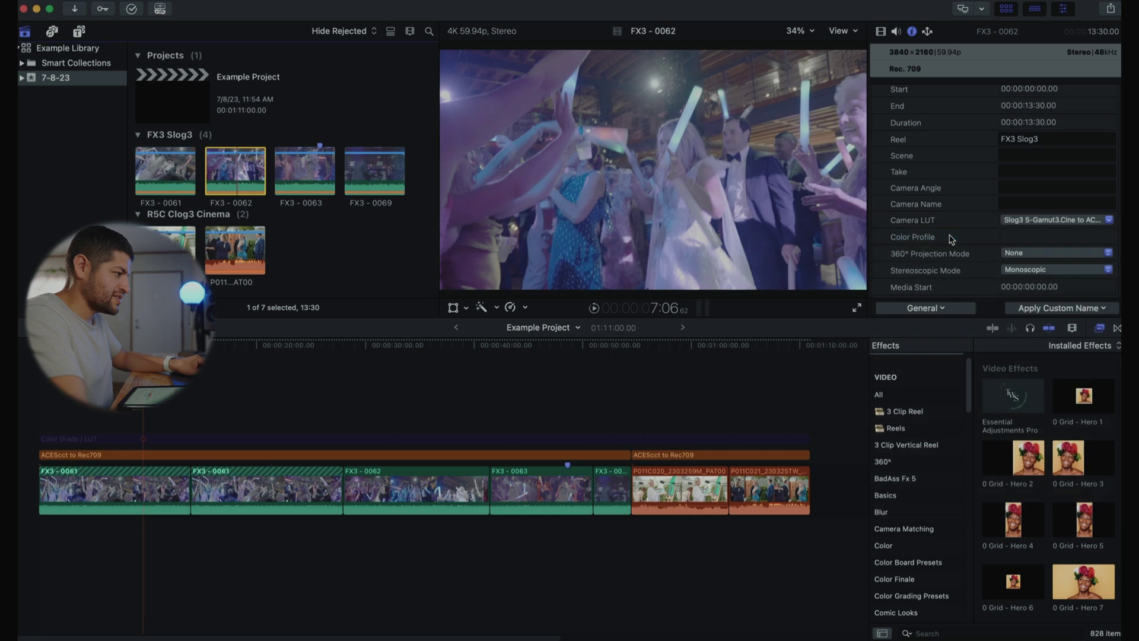
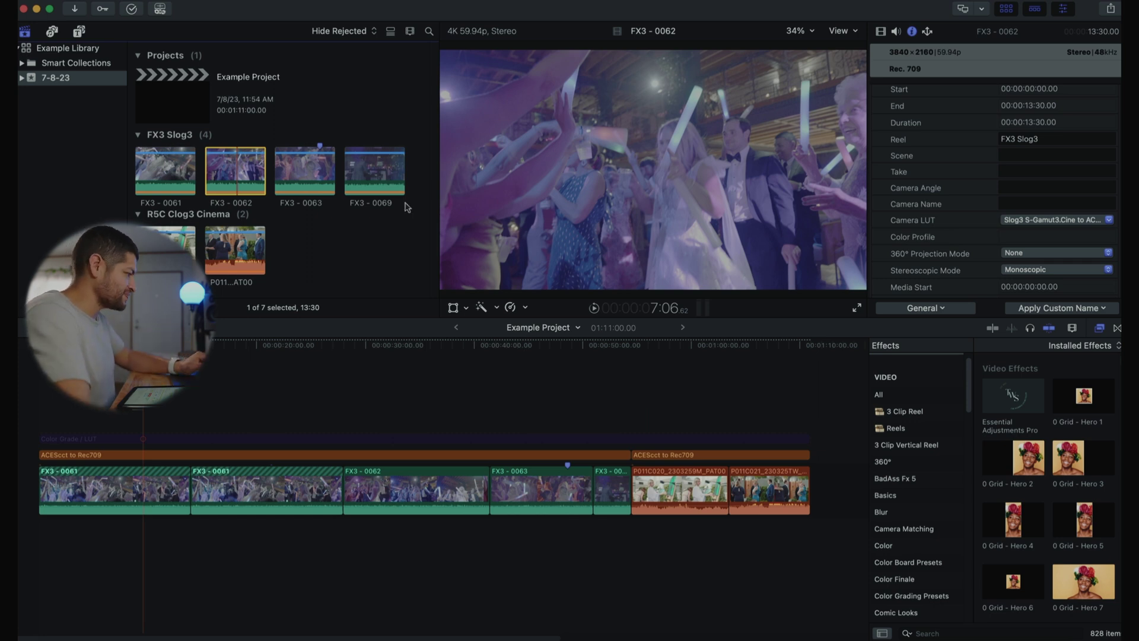
{"action": "left_click", "coordinate": [309, 172]}
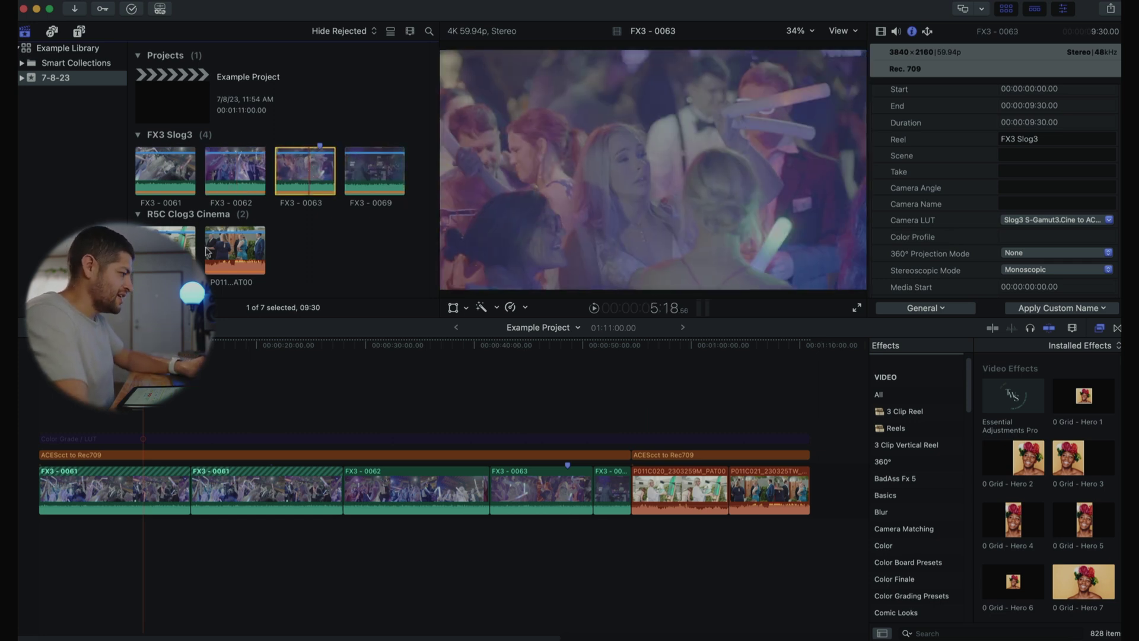
Step: Set the Camera LUT of both R5C Clog3 Cinema clips to Clog3 (Cinema Gamut) to ACEScct from the ACEScct Workflow LUT Kit
{"action": "left_click", "coordinate": [208, 251]}
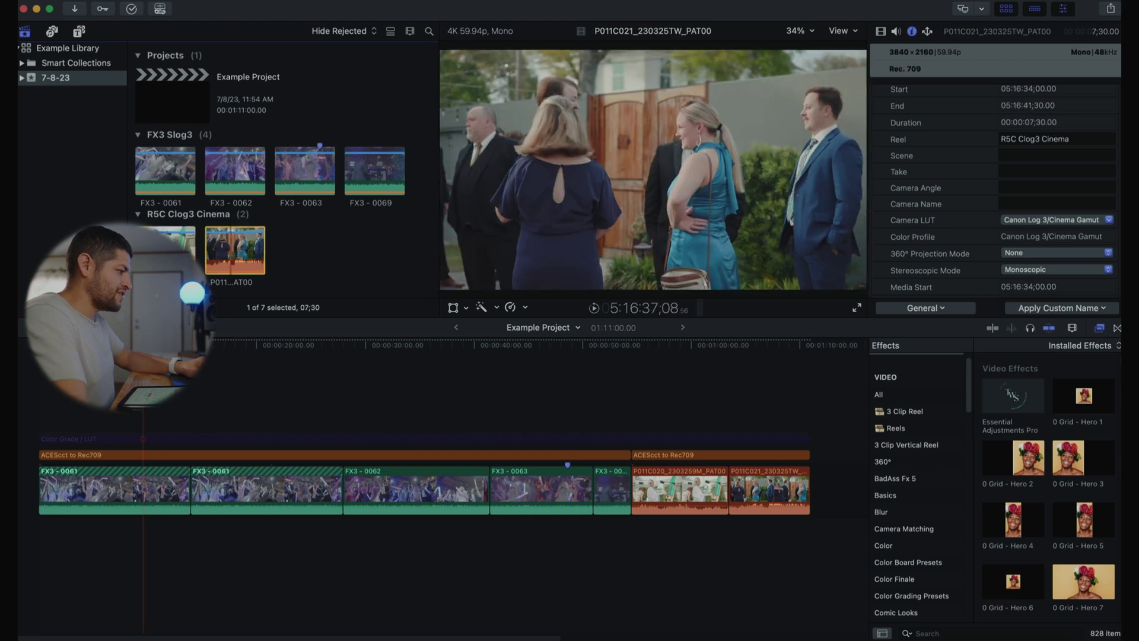
{"action": "left_click", "coordinate": [184, 249], "text": "super"}
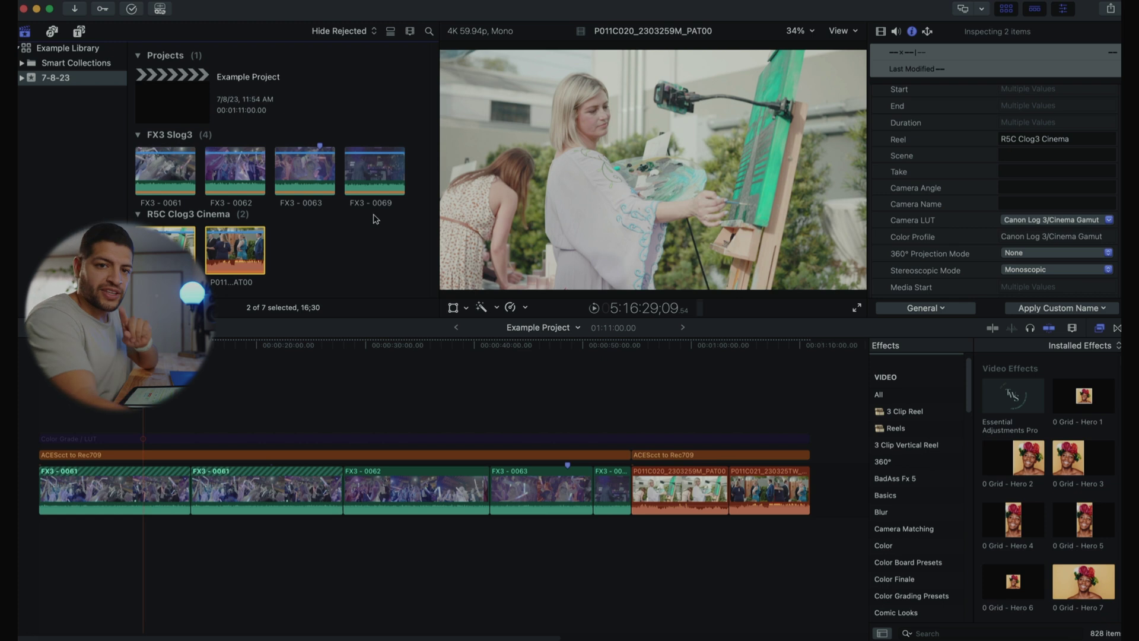
{"action": "left_click", "coordinate": [1039, 221]}
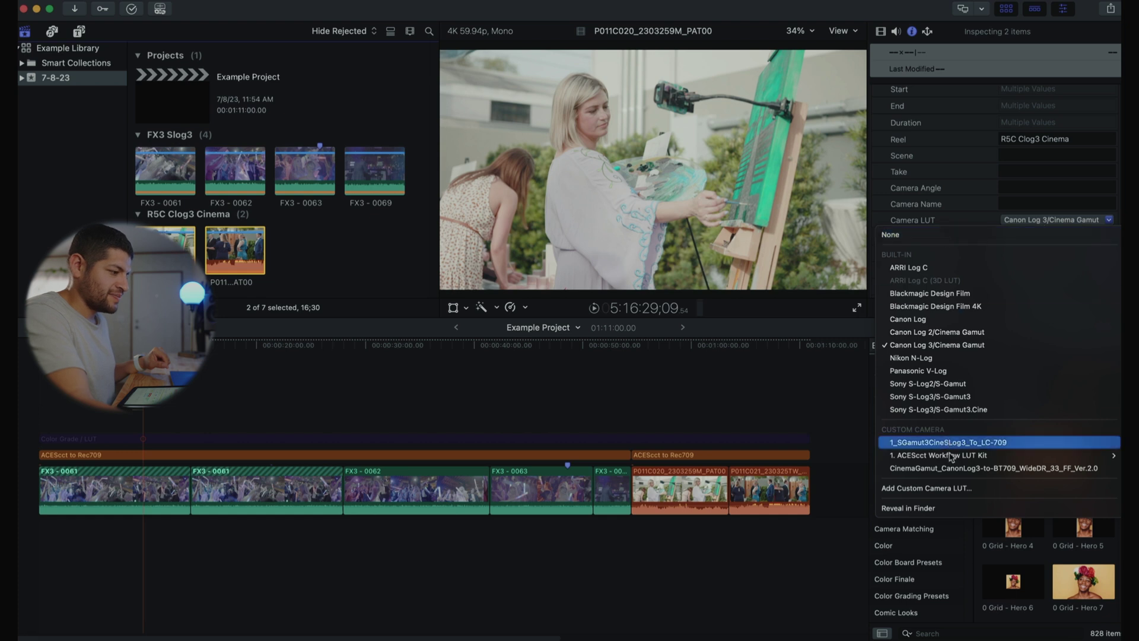
{"action": "mouse_move", "coordinate": [957, 461]}
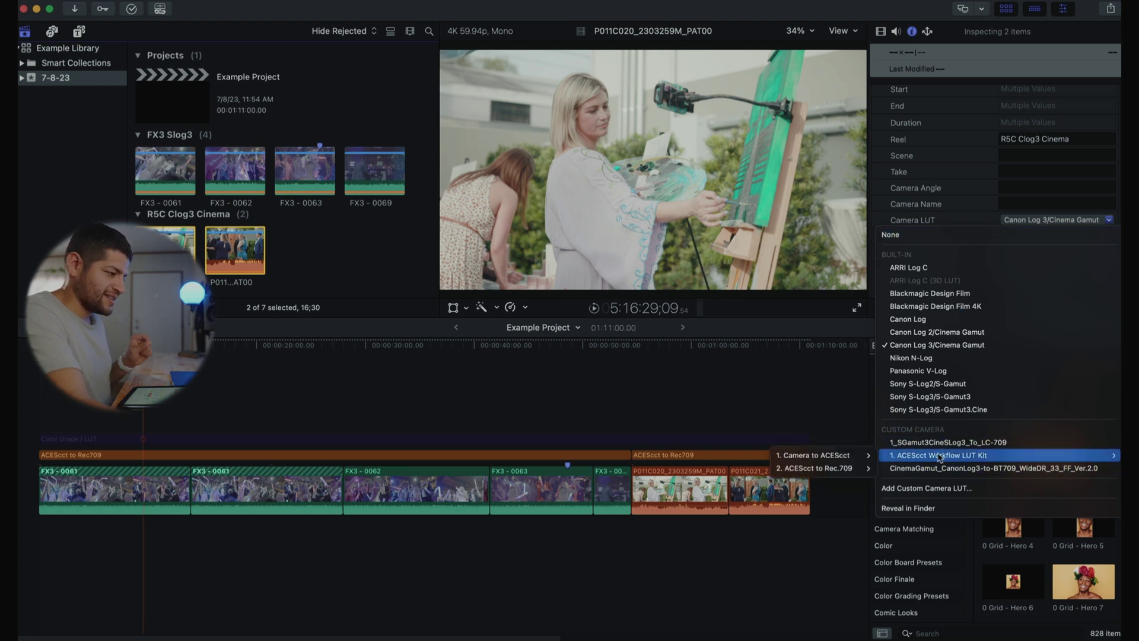
{"action": "mouse_move", "coordinate": [819, 460]}
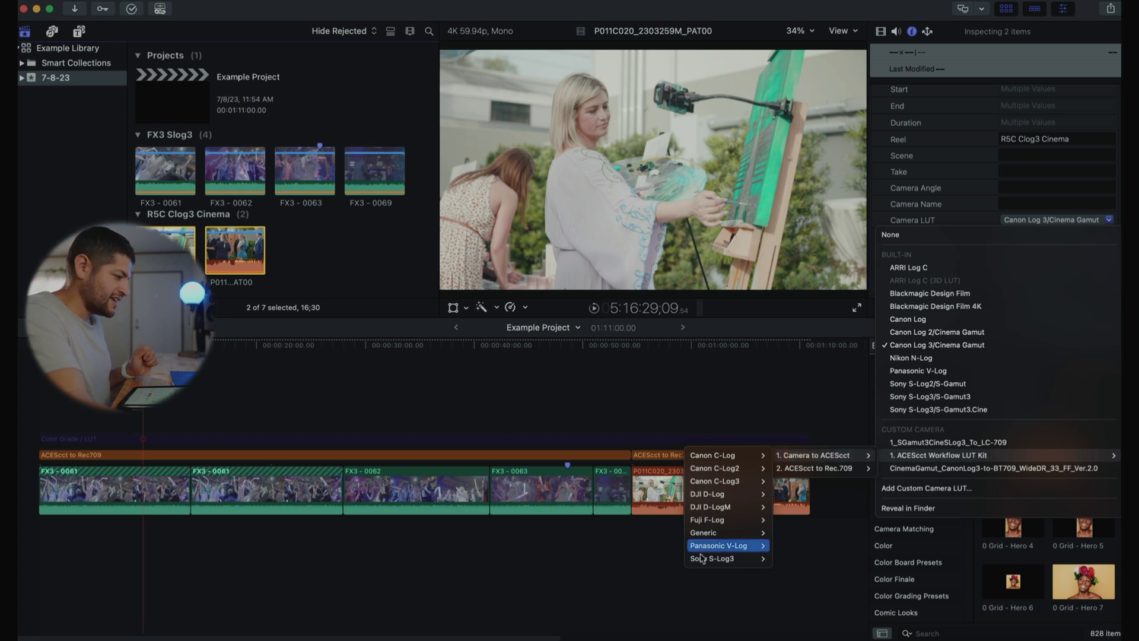
{"action": "mouse_move", "coordinate": [718, 469]}
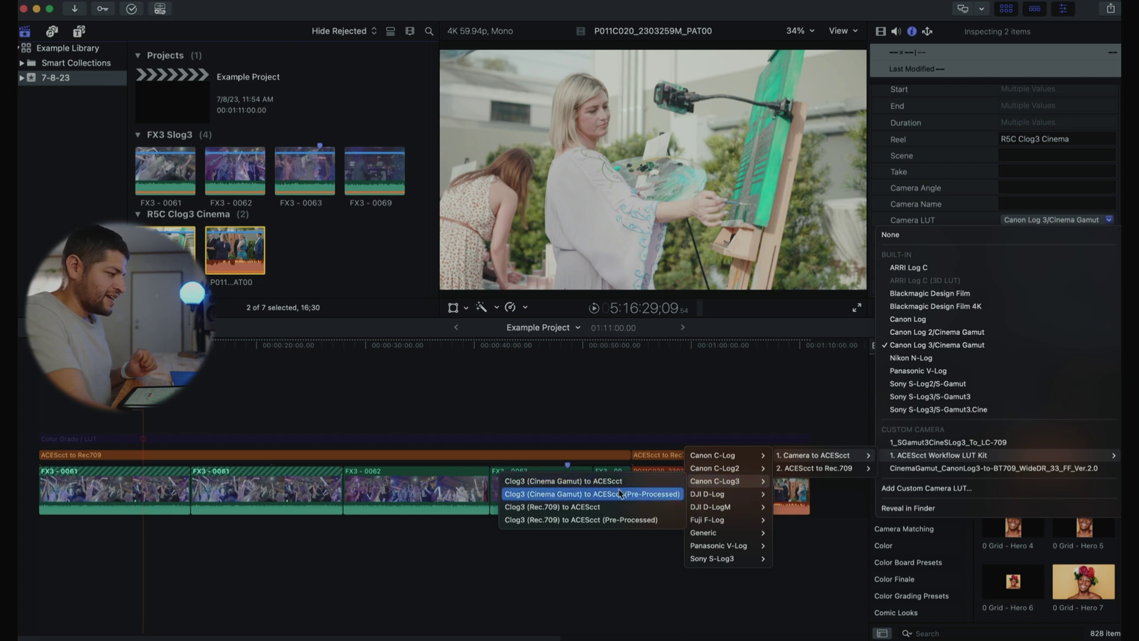
{"action": "left_click", "coordinate": [591, 482]}
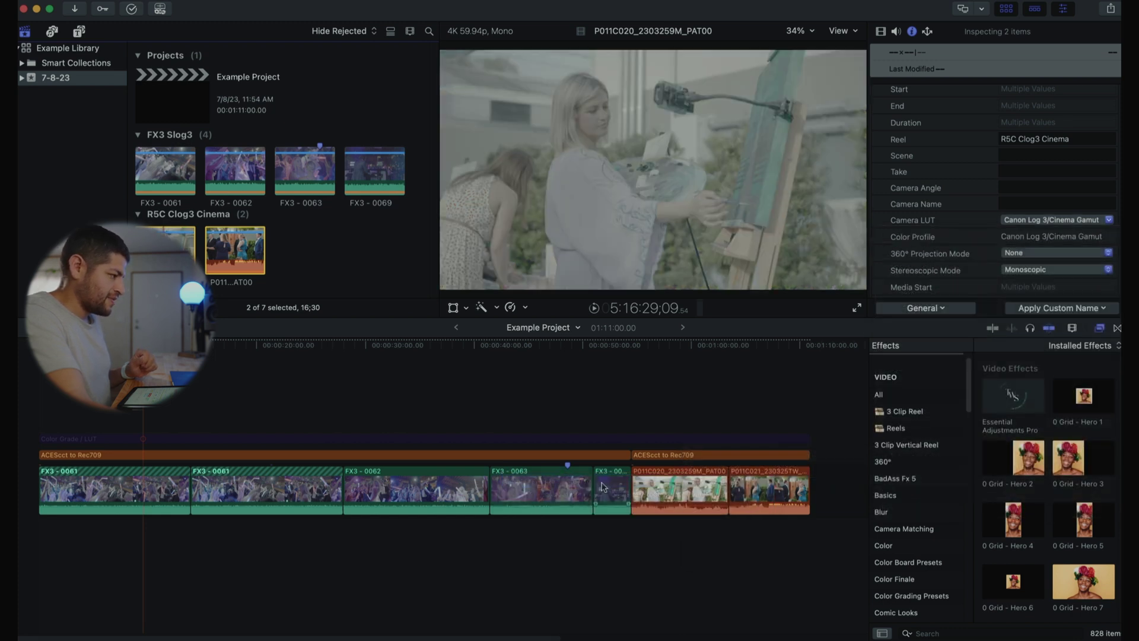
Step: Check the footage in the timeline and look through the Camera LUT choices of the first R5C clip
{"action": "left_click", "coordinate": [676, 366]}
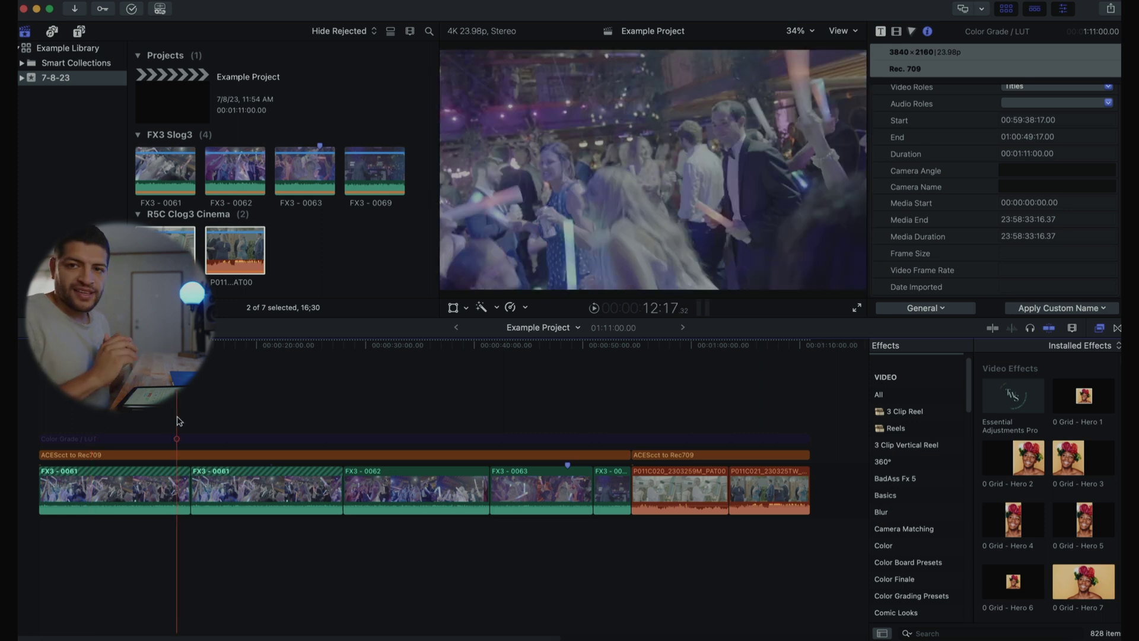
{"action": "left_click", "coordinate": [166, 249]}
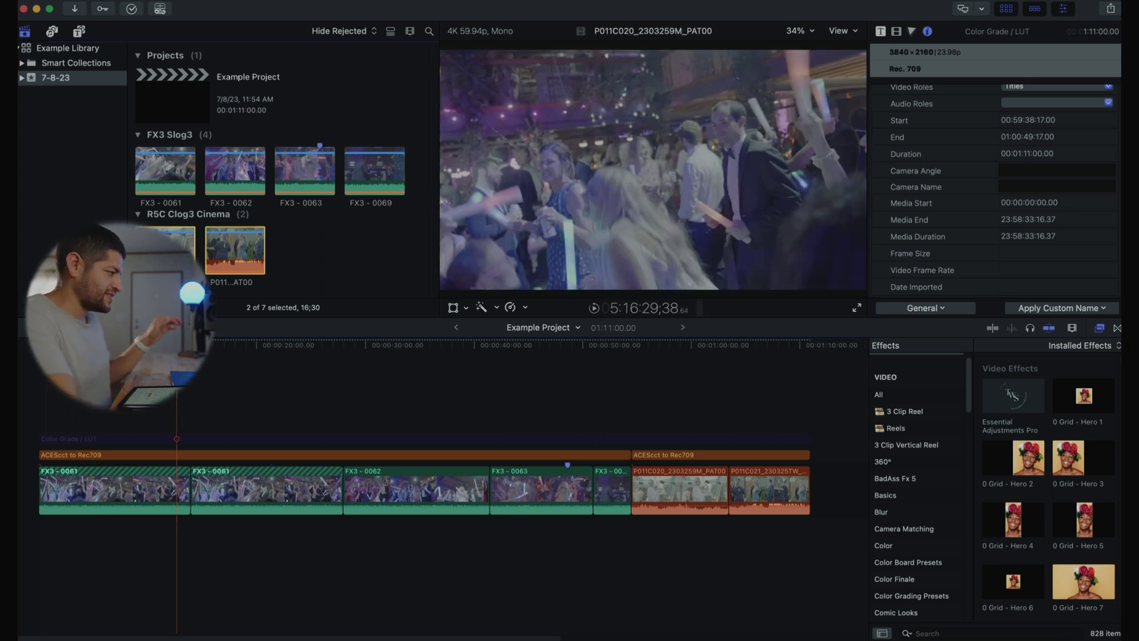
{"action": "left_click", "coordinate": [1029, 268]}
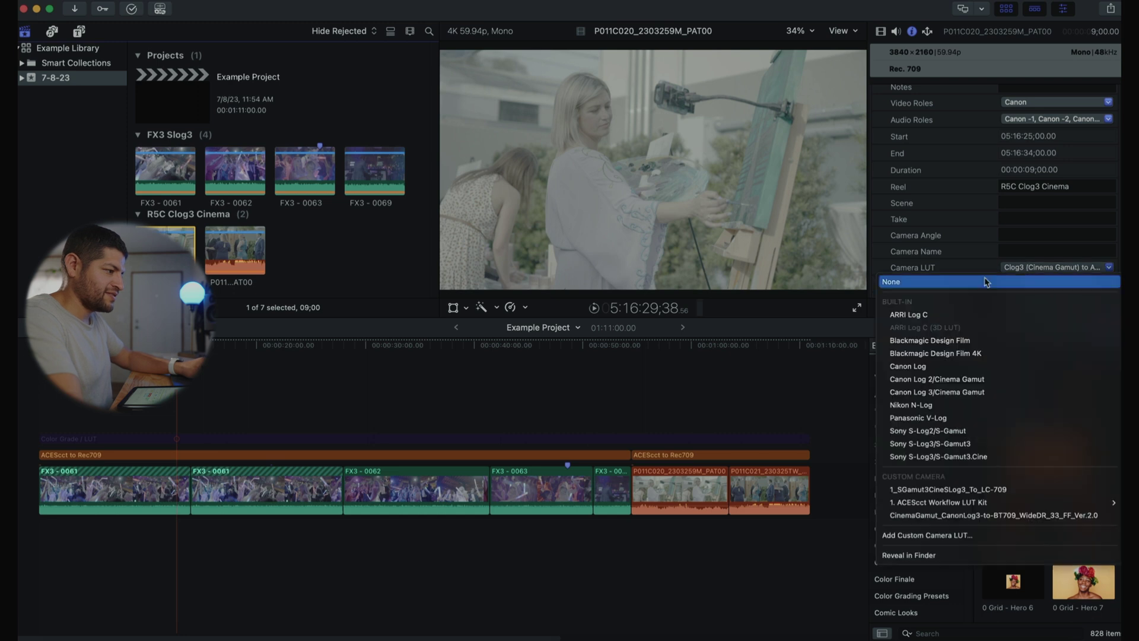
{"action": "left_click", "coordinate": [939, 226]}
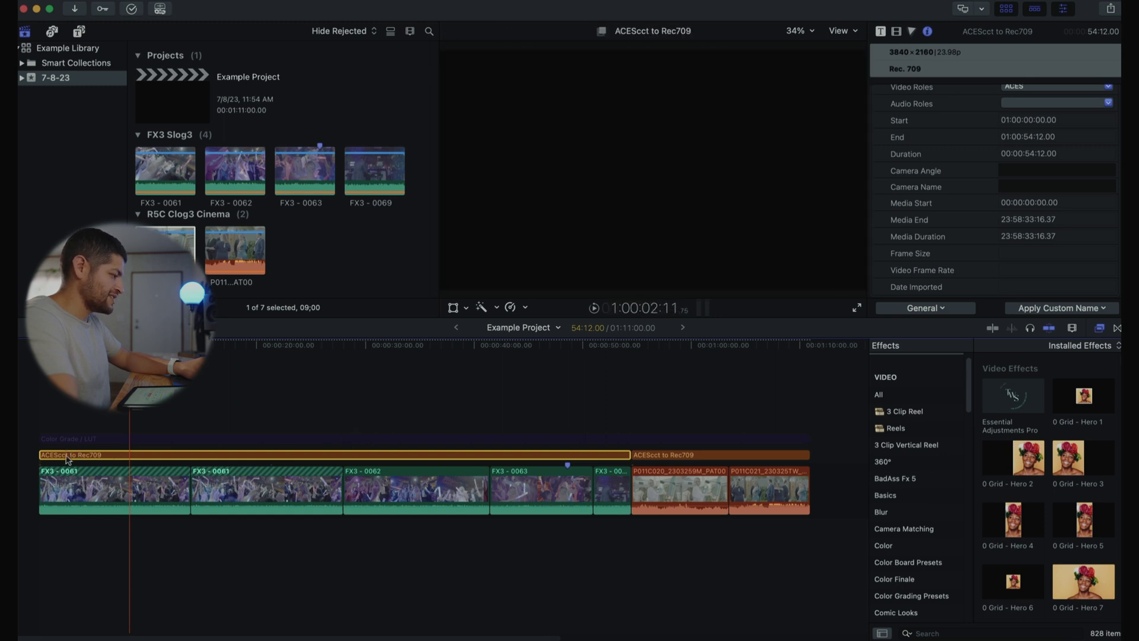
Step: Set the LUT of the ACEScct to Rec709 layer above the FX3 clips to ACEScct to Rec709 (1.3), from the +1.3 Exposed group
{"action": "left_click", "coordinate": [880, 32]}
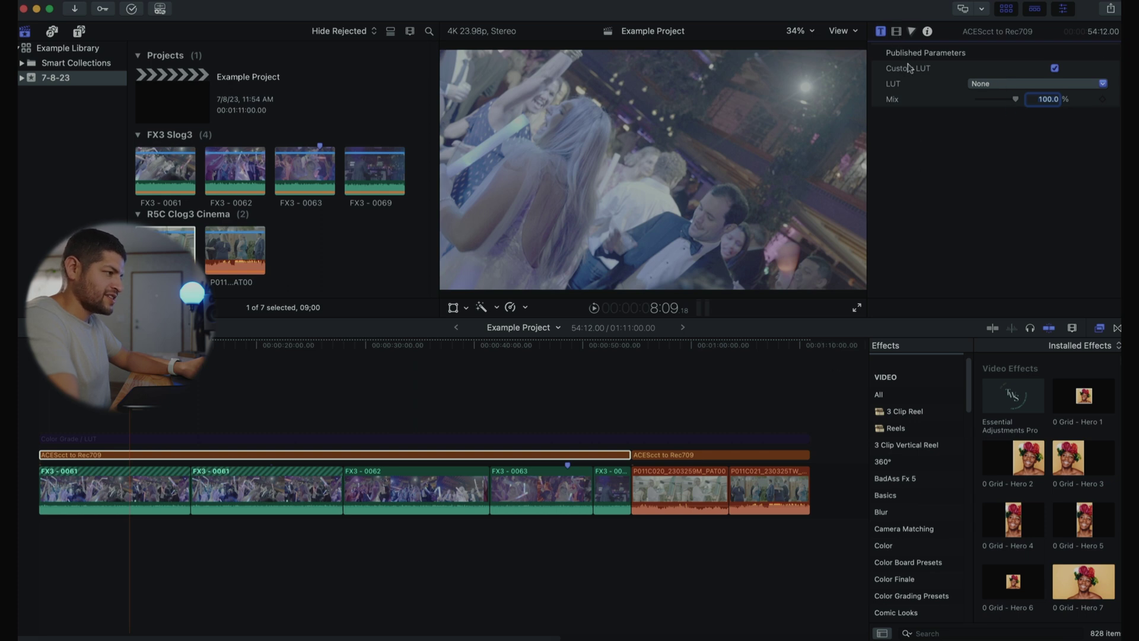
{"action": "key", "text": "ctrl+Tab"}
{"action": "left_click", "coordinate": [884, 32]}
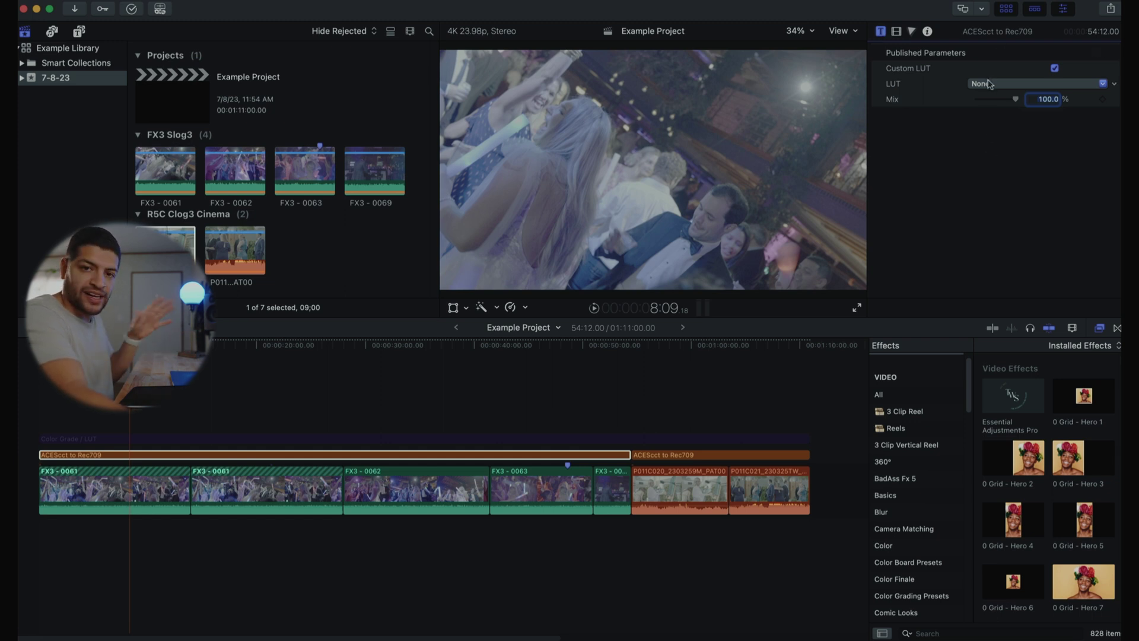
{"action": "left_click", "coordinate": [989, 84]}
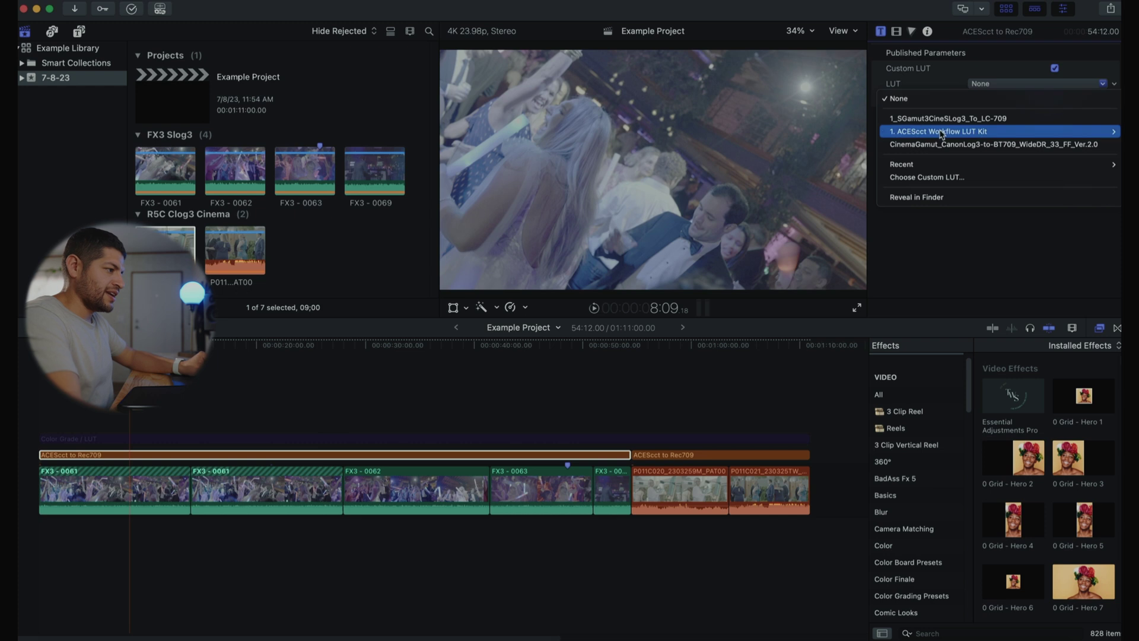
{"action": "mouse_move", "coordinate": [941, 135]}
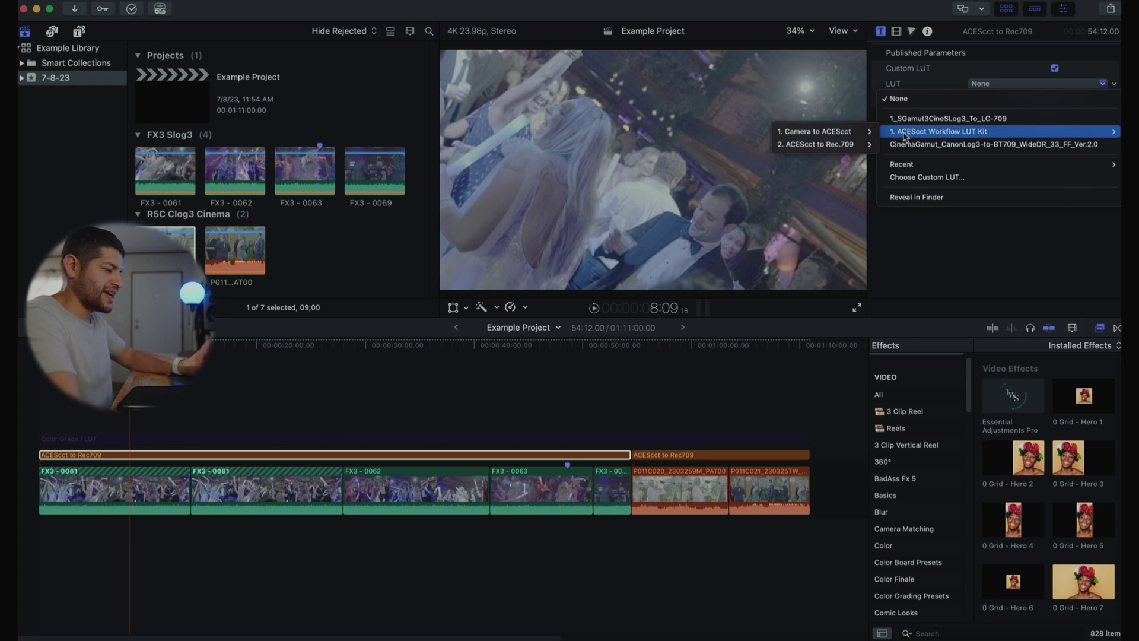
{"action": "mouse_move", "coordinate": [842, 144]}
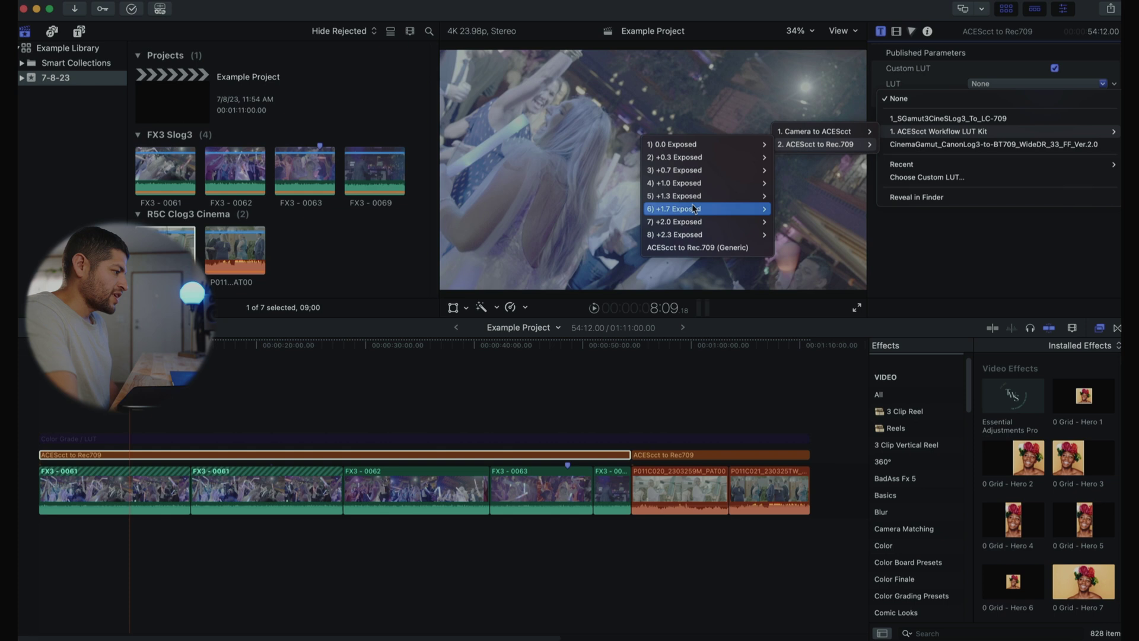
{"action": "mouse_move", "coordinate": [692, 208]}
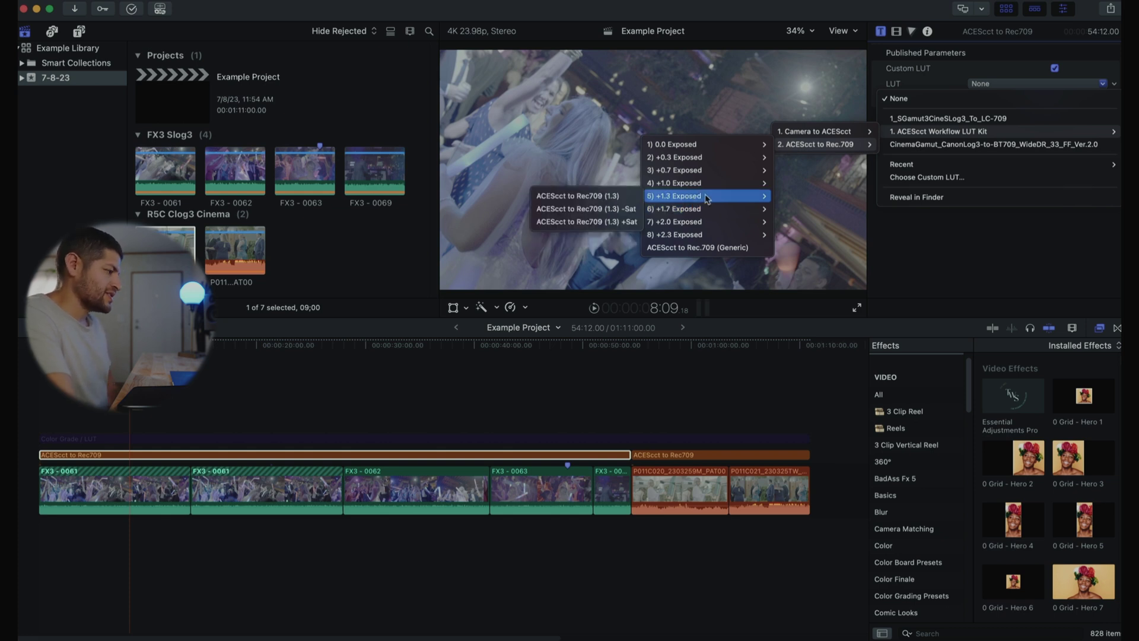
{"action": "left_click", "coordinate": [578, 196]}
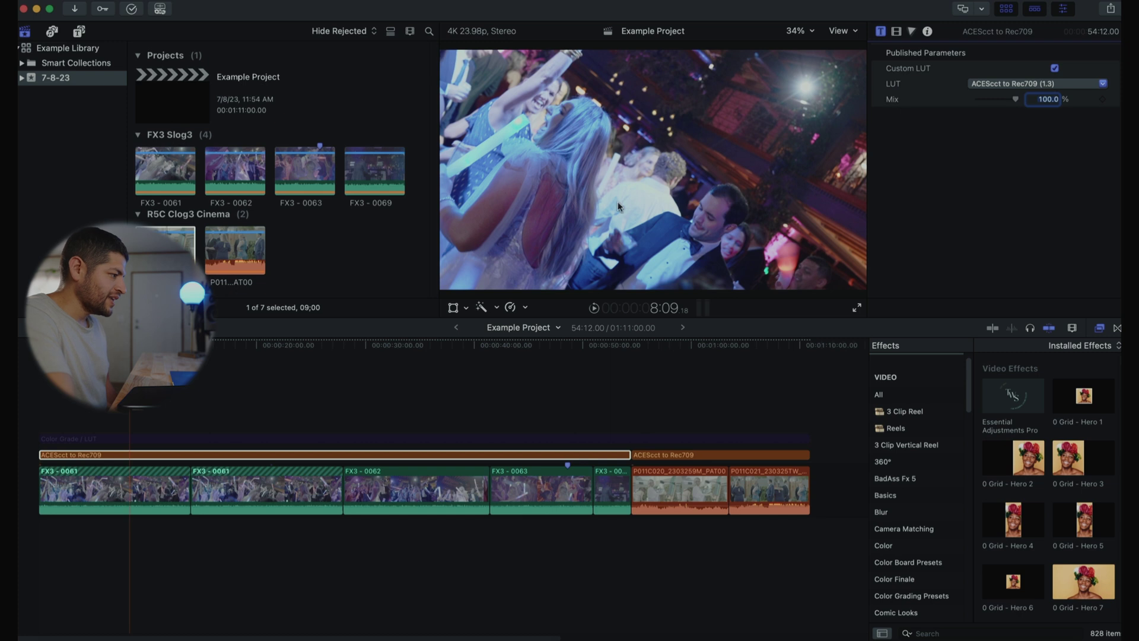
Step: Check the converted FX3 footage at several points along the timeline
{"action": "left_click", "coordinate": [275, 341]}
{"action": "left_click", "coordinate": [213, 364]}
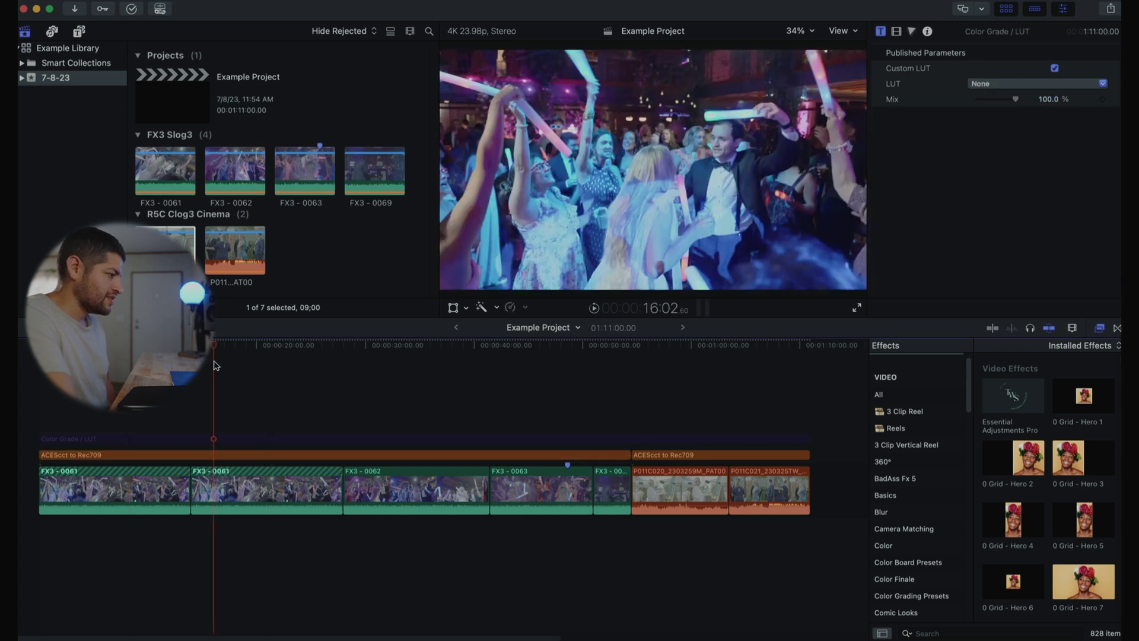
{"action": "left_click", "coordinate": [86, 342]}
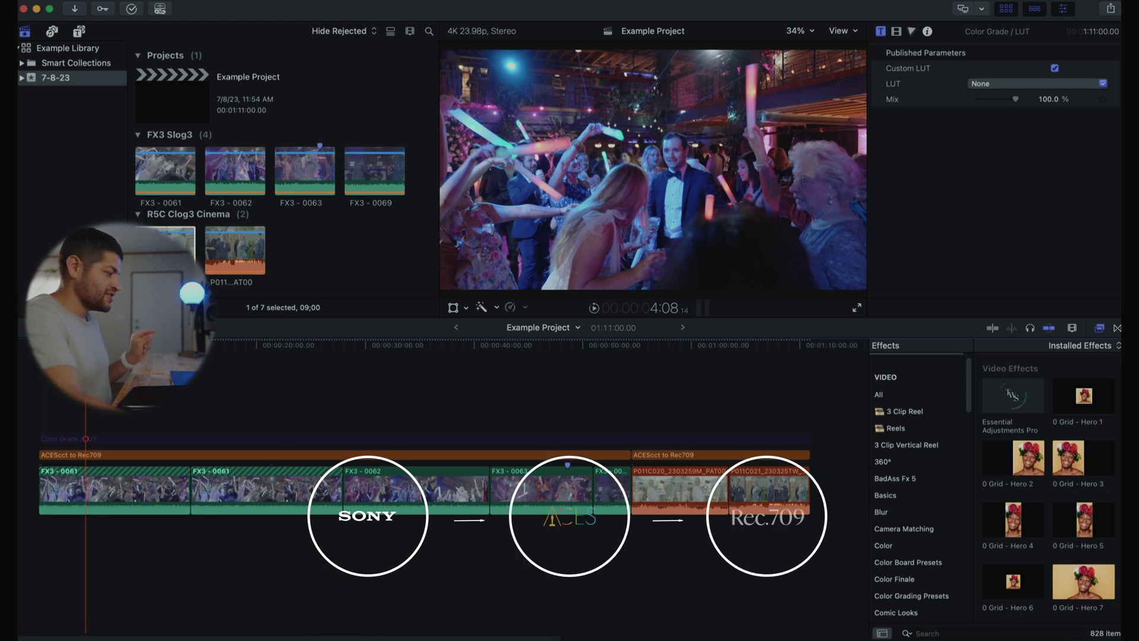
Step: Select the first FX3 - 0061 clip, show the video scopes and hide the browser
{"action": "left_click", "coordinate": [111, 478]}
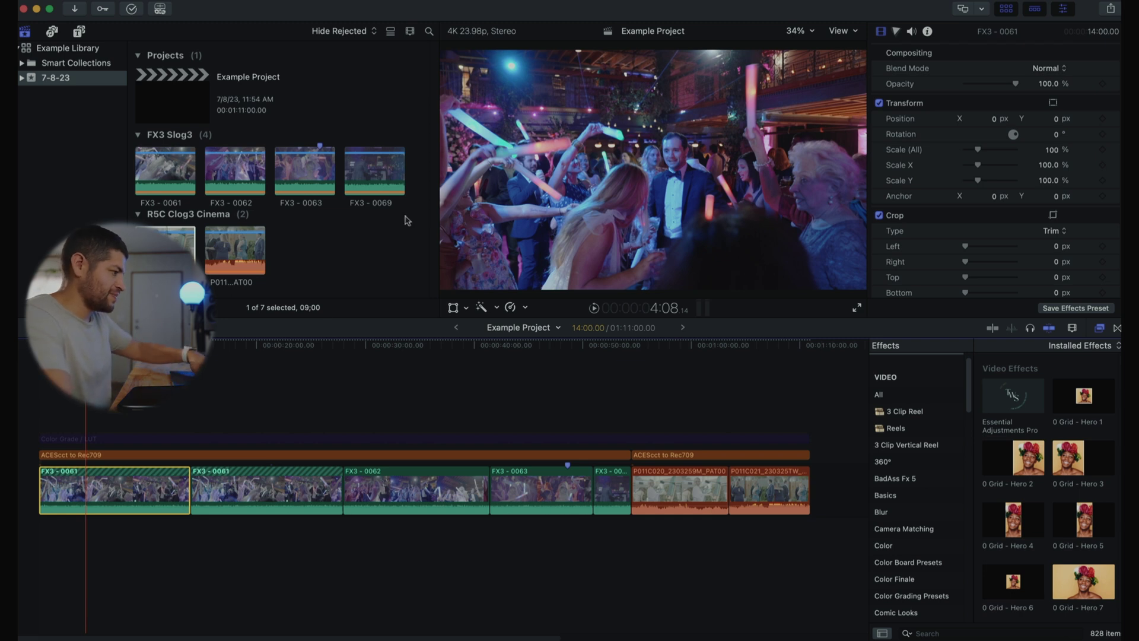
{"action": "key", "text": "super+7"}
{"action": "left_click", "coordinate": [1005, 9]}
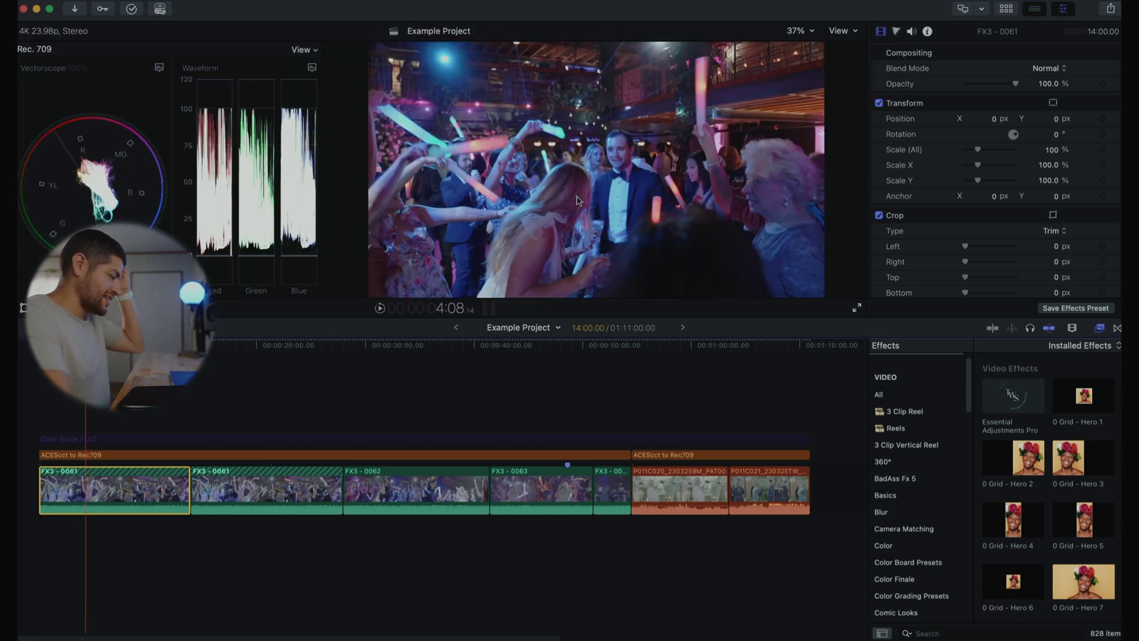
Step: Slightly raise the highlights and lower the shadows of the first FX3 - 0061 clip with color wheels, beneath the ACEScct to Rec709 layer
{"action": "key", "text": "super+Up"}
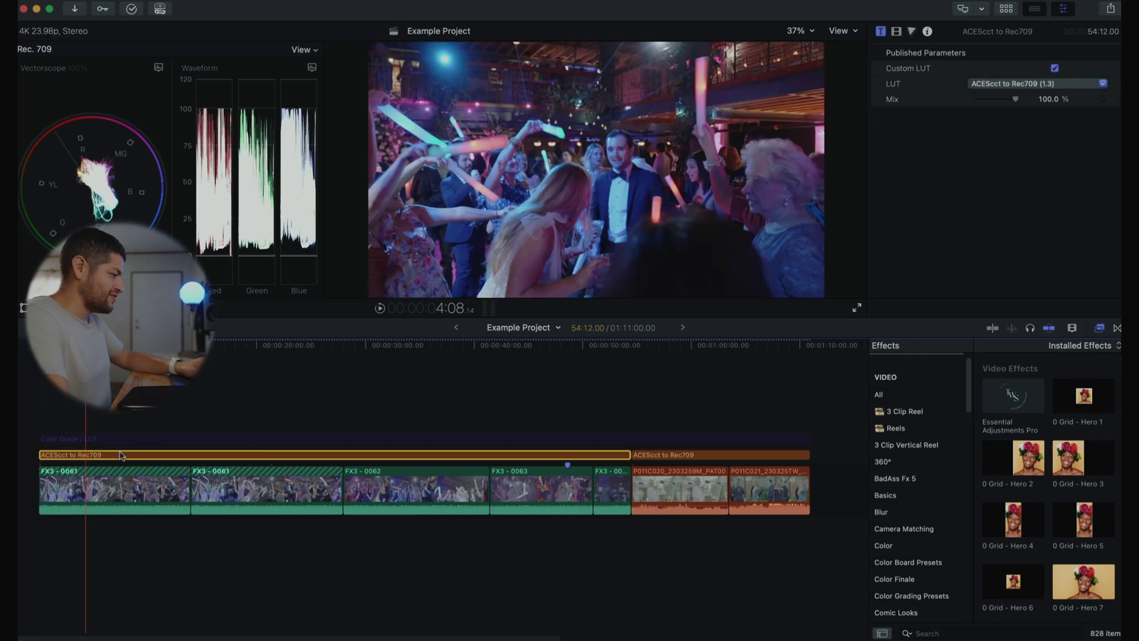
{"action": "key", "text": "super+Down"}
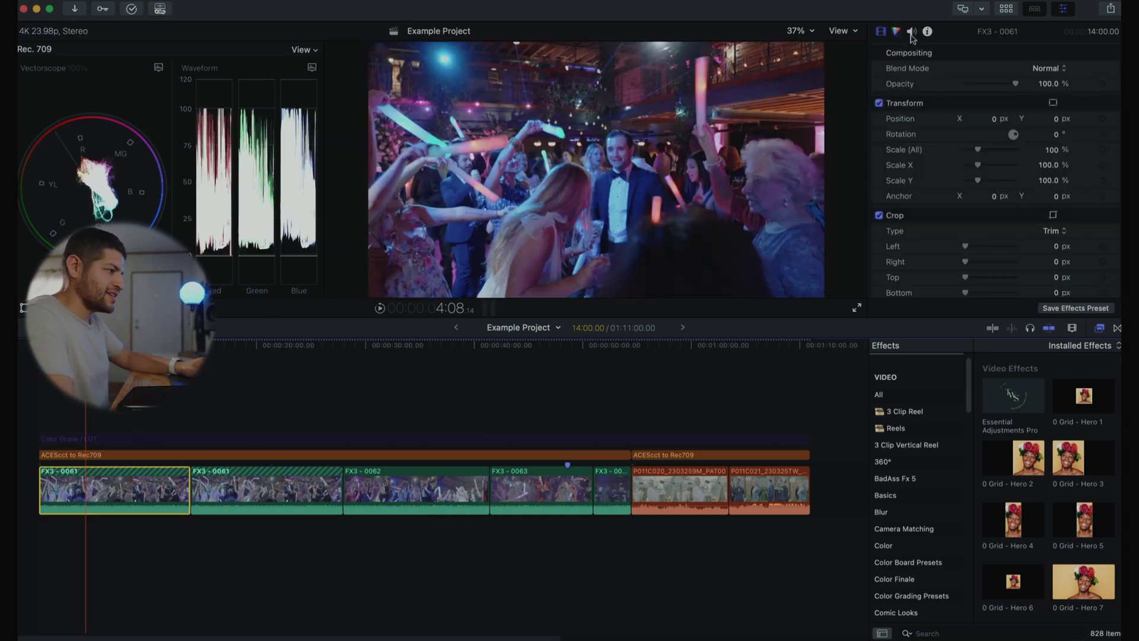
{"action": "left_click", "coordinate": [896, 31]}
{"action": "scroll", "coordinate": [1068, 160], "scroll_direction": "down", "scroll_amount": 2}
{"action": "mouse_move", "coordinate": [1100, 158]}
{"action": "left_mouse_down"}
{"action": "mouse_move", "coordinate": [1106, 171]}
{"action": "mouse_move", "coordinate": [1100, 133]}
{"action": "mouse_move", "coordinate": [1105, 155]}
{"action": "left_mouse_up"}
{"action": "mouse_move", "coordinate": [970, 148]}
{"action": "left_mouse_down"}
{"action": "mouse_move", "coordinate": [966, 189]}
{"action": "mouse_move", "coordinate": [968, 151]}
{"action": "left_mouse_up"}
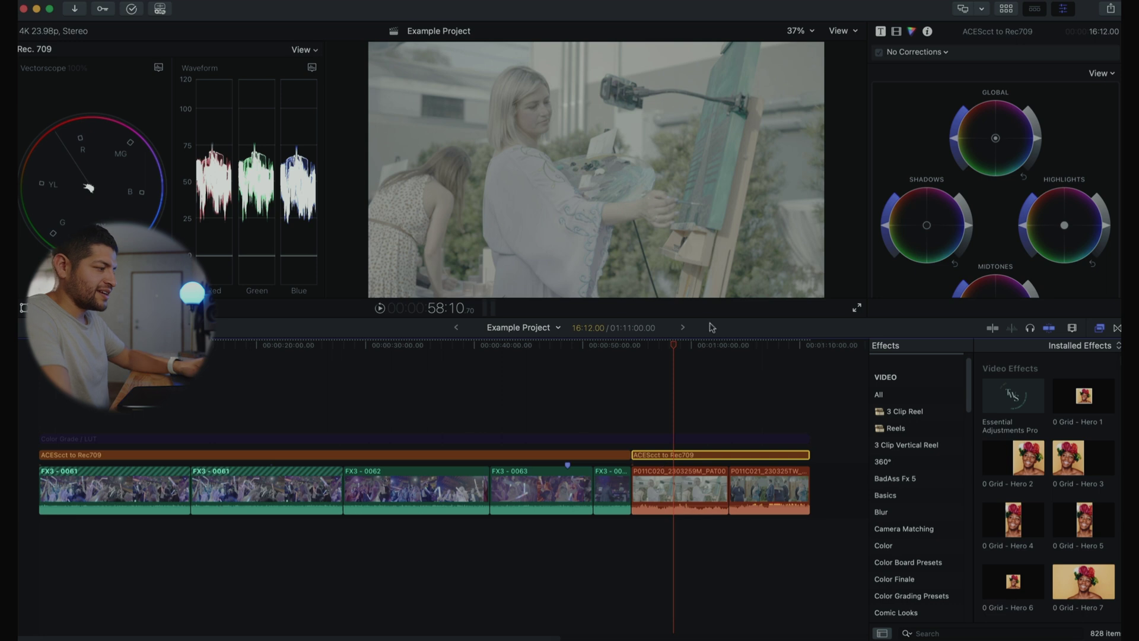
Step: Apply an ACEScct to Rec.709 LUT from the +2.0 Exposed group to the ACEScct to Rec709 layer above the R5C clips
{"action": "left_click", "coordinate": [882, 31]}
{"action": "left_click", "coordinate": [995, 83]}
{"action": "mouse_move", "coordinate": [925, 131]}
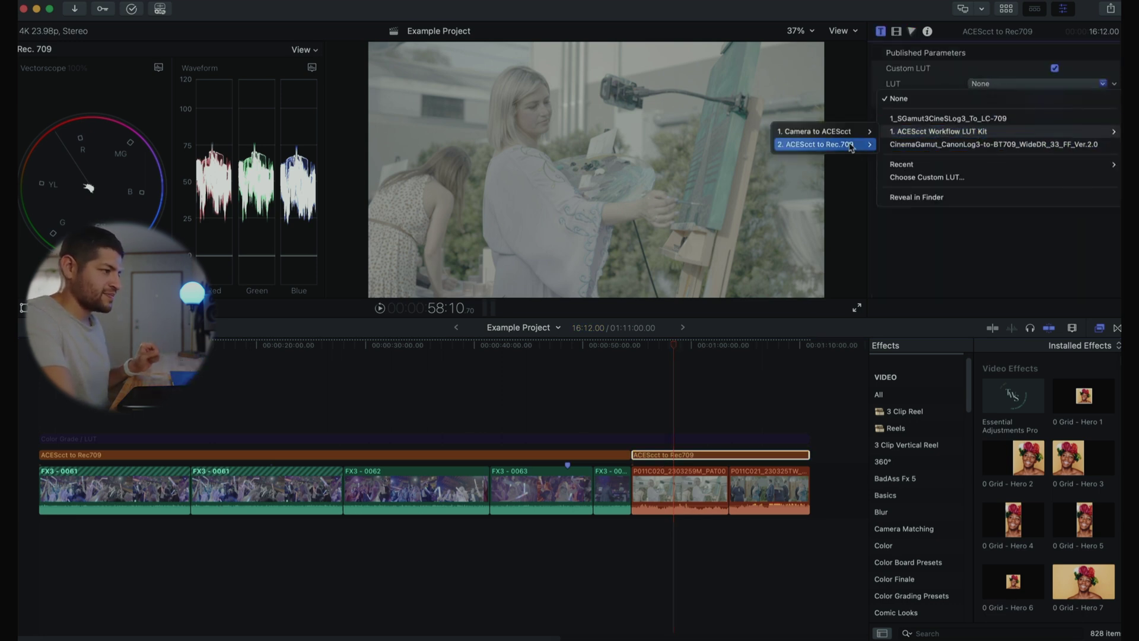
{"action": "mouse_move", "coordinate": [851, 148]}
{"action": "mouse_move", "coordinate": [706, 209]}
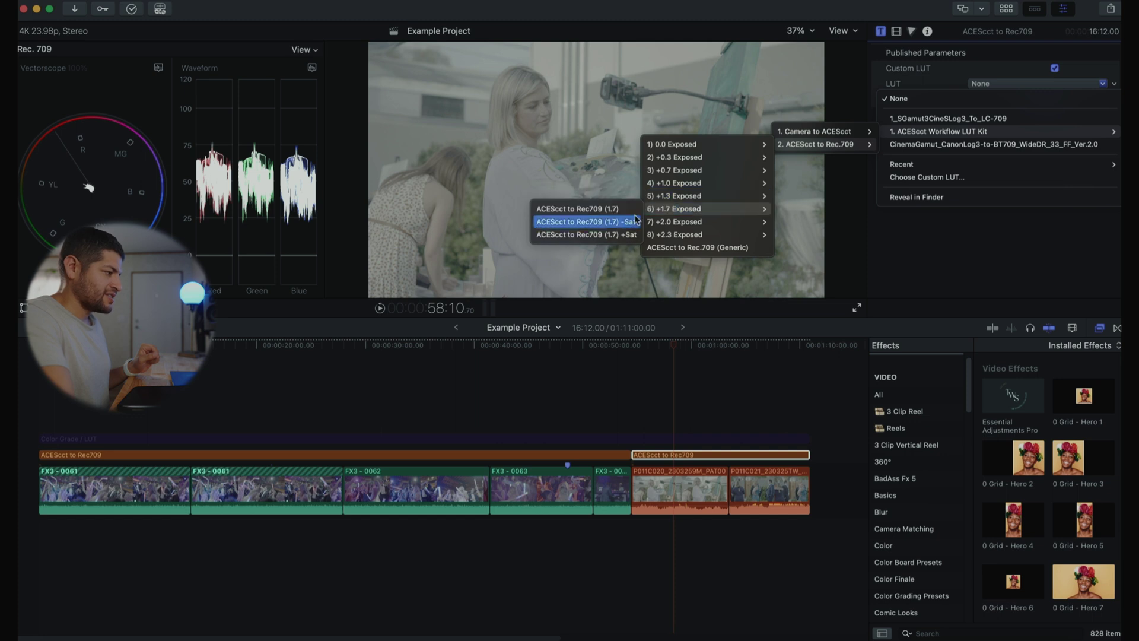
{"action": "mouse_move", "coordinate": [677, 222]}
{"action": "left_click", "coordinate": [588, 222]}
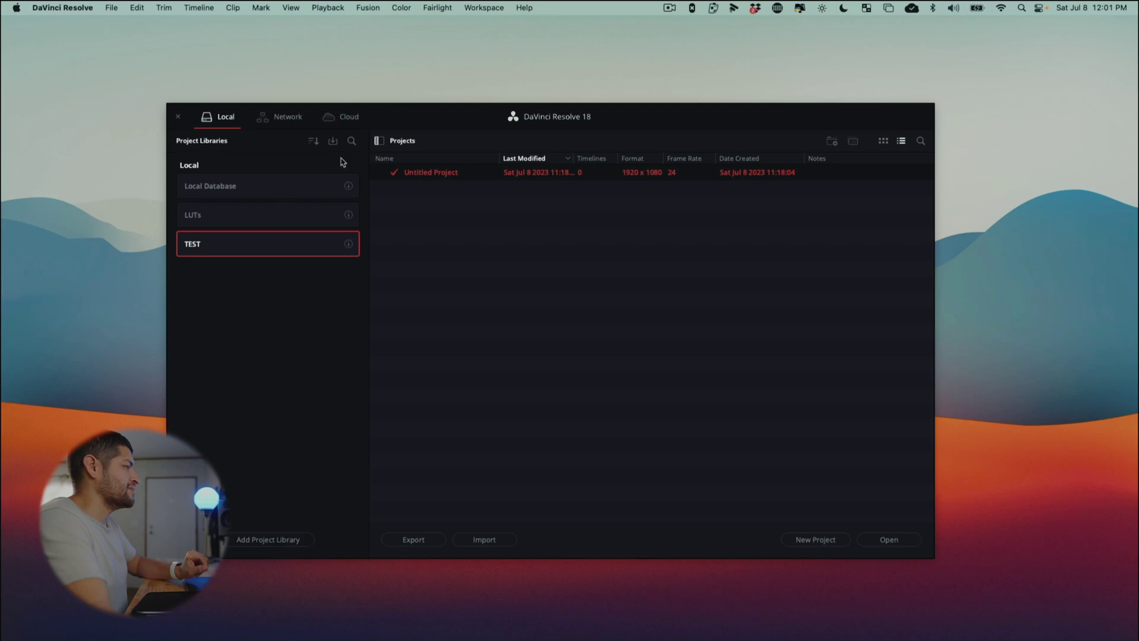
Step: Create a DaVinci Resolve project named Example Project and change its frame rate to match the added clips
{"action": "left_click", "coordinate": [817, 538]}
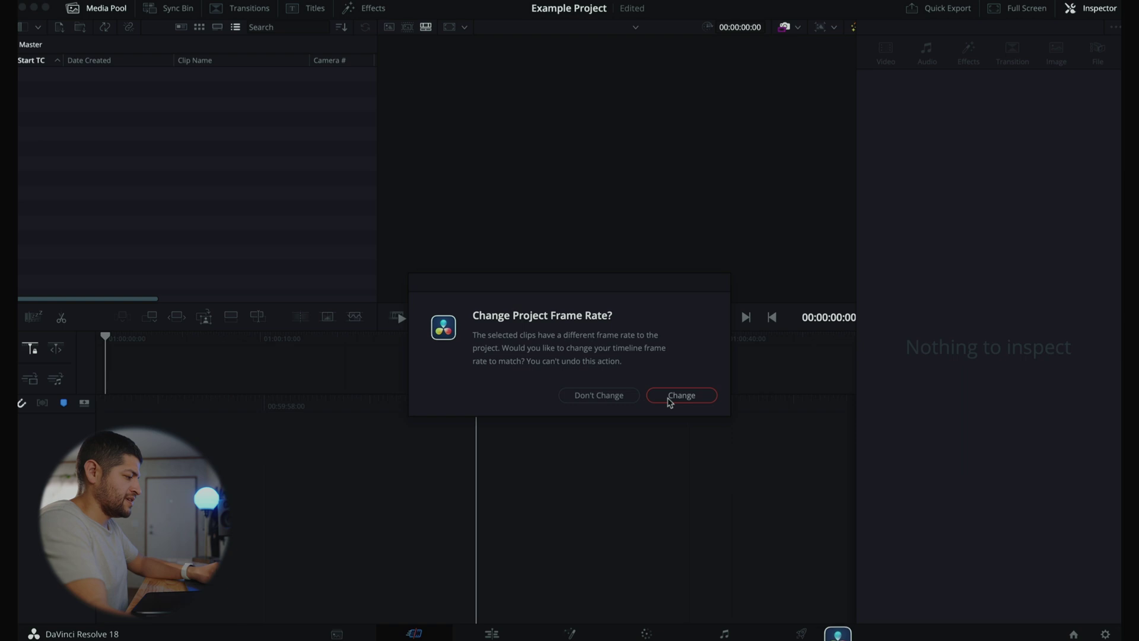
{"action": "left_click", "coordinate": [669, 400]}
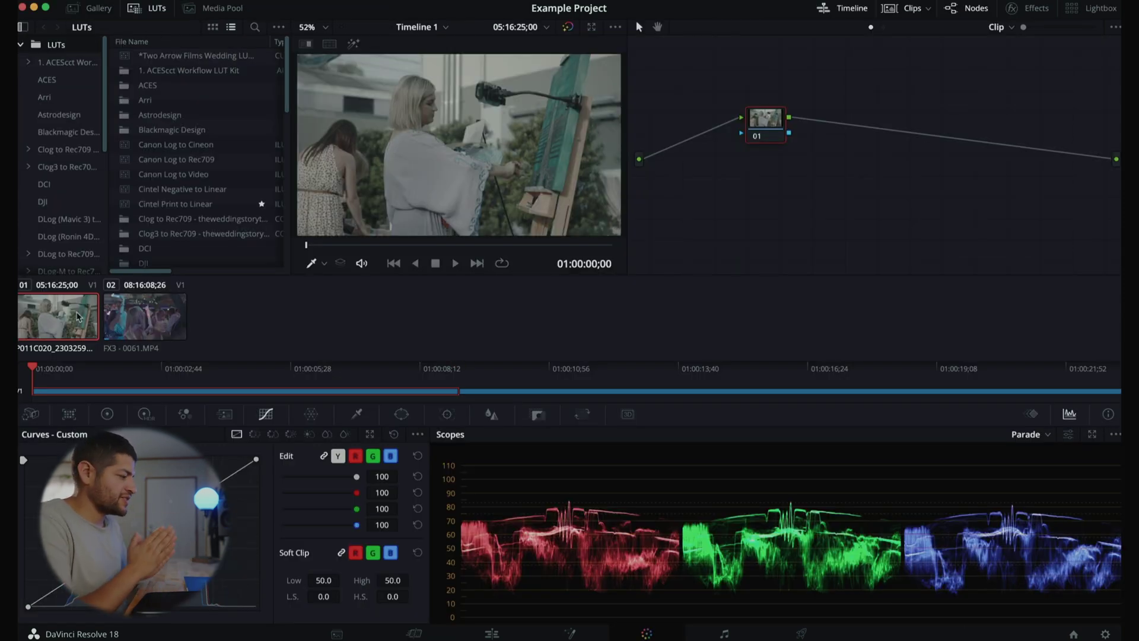
Step: Add a second corrector node after node 01 in the node graph of clip FX3 - 0061.MP4
{"action": "left_click", "coordinate": [110, 317]}
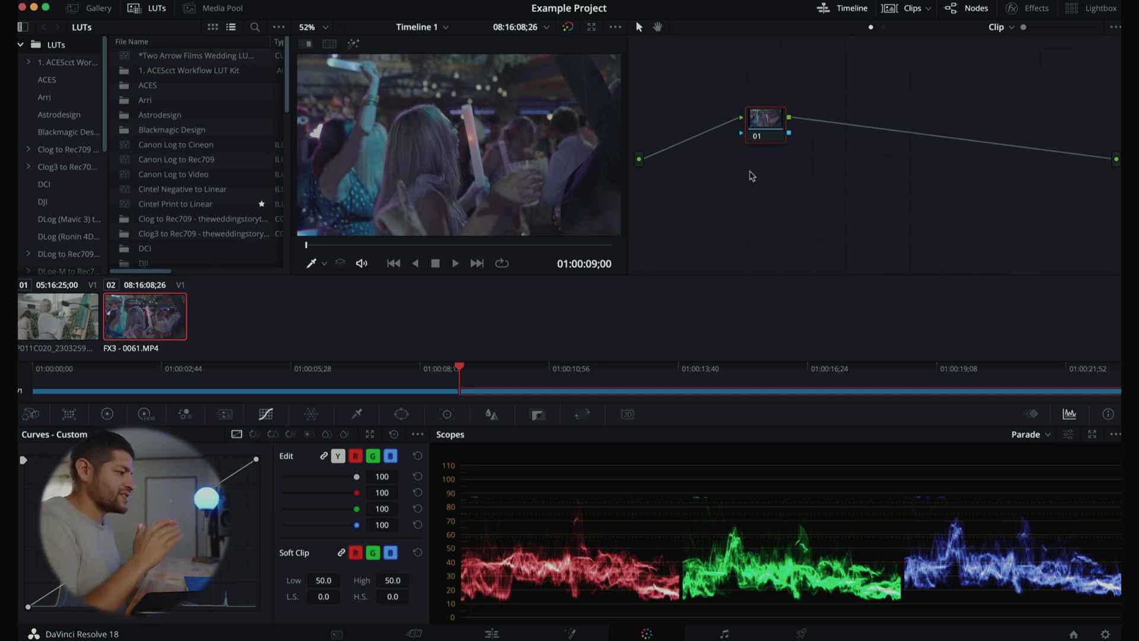
{"action": "left_click_drag", "start_coordinate": [771, 126], "coordinate": [746, 126]}
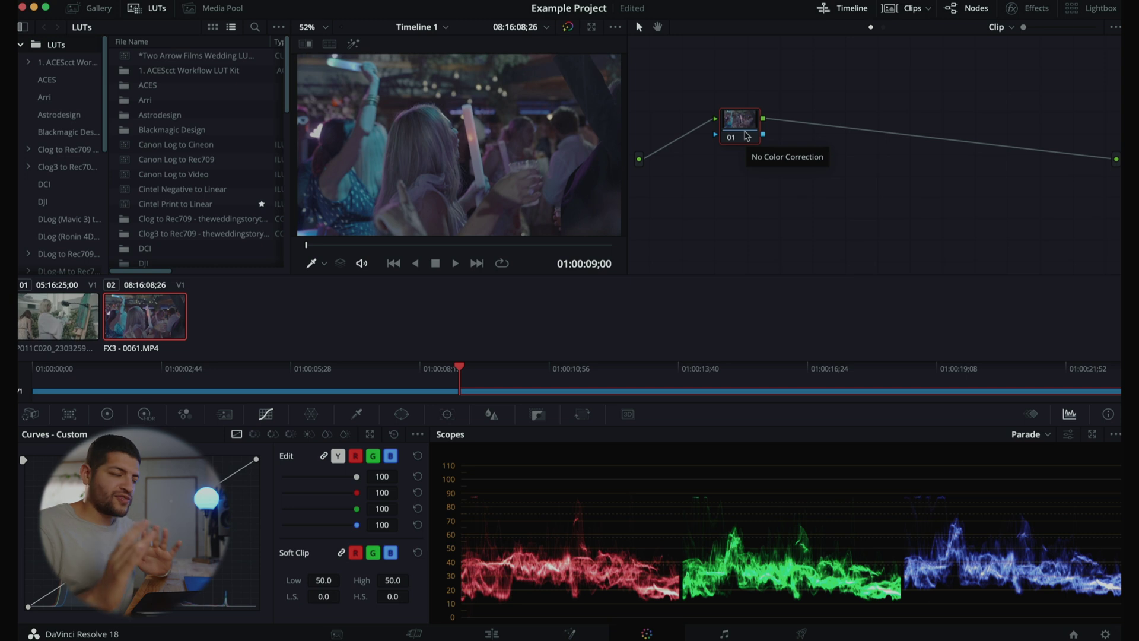
{"action": "right_click", "coordinate": [851, 114]}
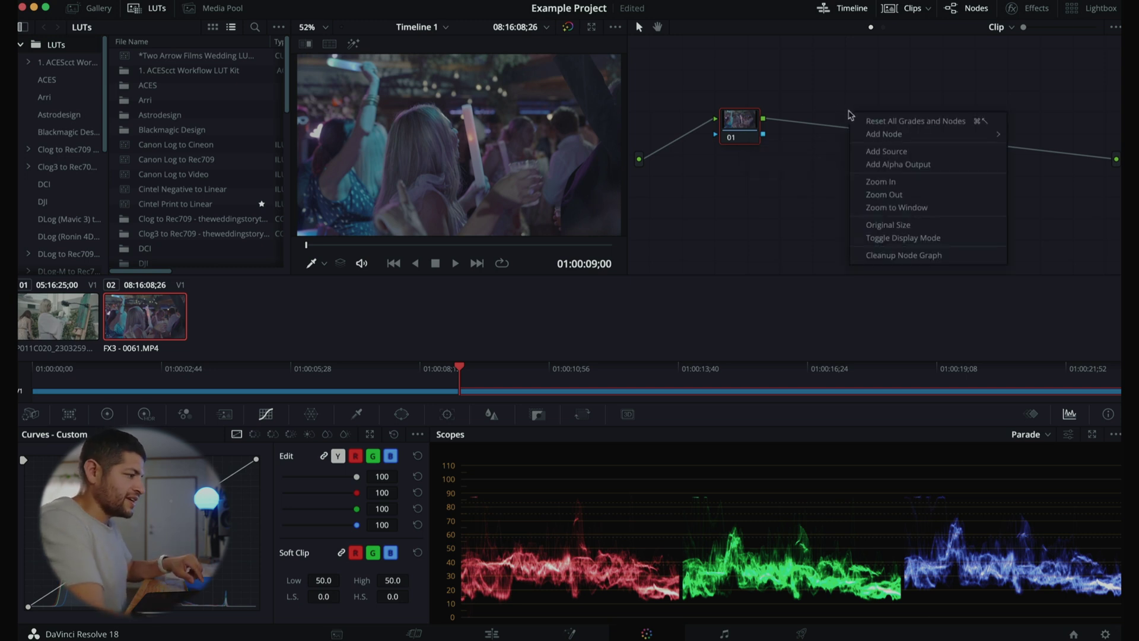
{"action": "mouse_move", "coordinate": [890, 136]}
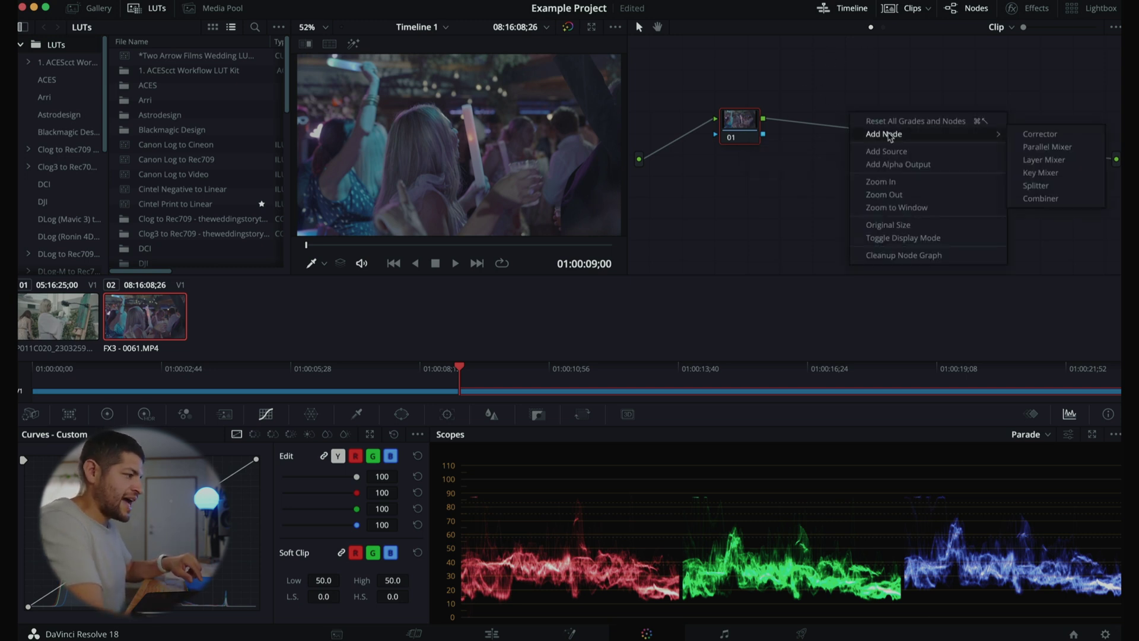
{"action": "left_click", "coordinate": [1040, 134]}
{"action": "mouse_move", "coordinate": [855, 117]}
{"action": "left_mouse_down"}
{"action": "mouse_move", "coordinate": [831, 135]}
{"action": "mouse_move", "coordinate": [875, 128]}
{"action": "left_mouse_up"}
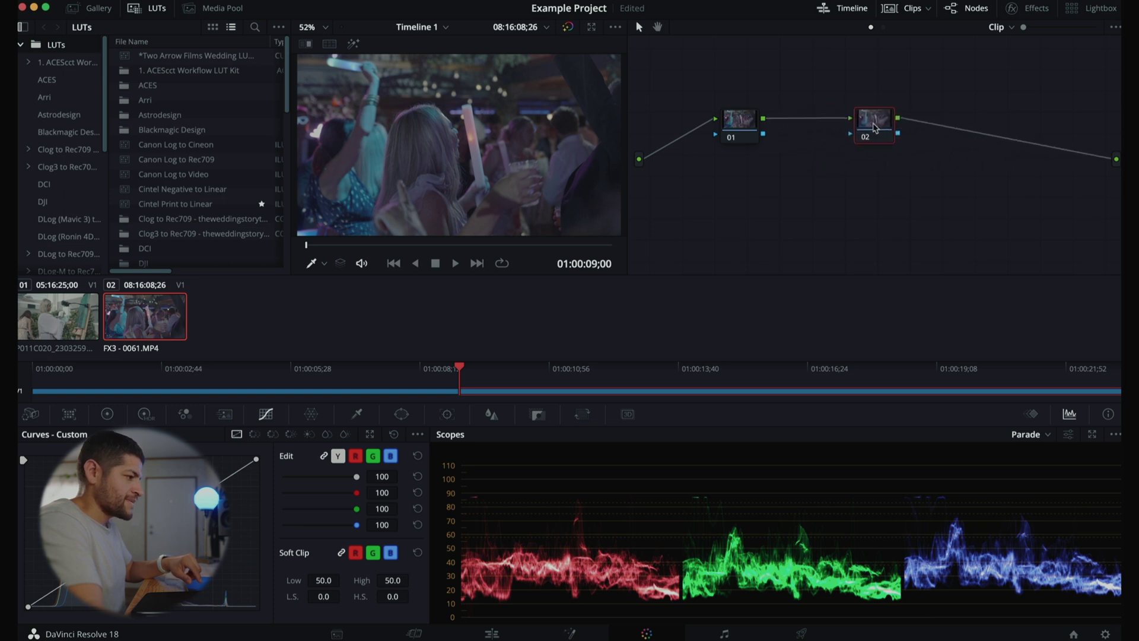
Step: Move the two nodes closer together and label node 01 "To ACES" and node 02 "To Rec709"
{"action": "left_click_drag", "start_coordinate": [745, 120], "coordinate": [770, 117]}
{"action": "left_click_drag", "start_coordinate": [876, 117], "coordinate": [858, 118]}
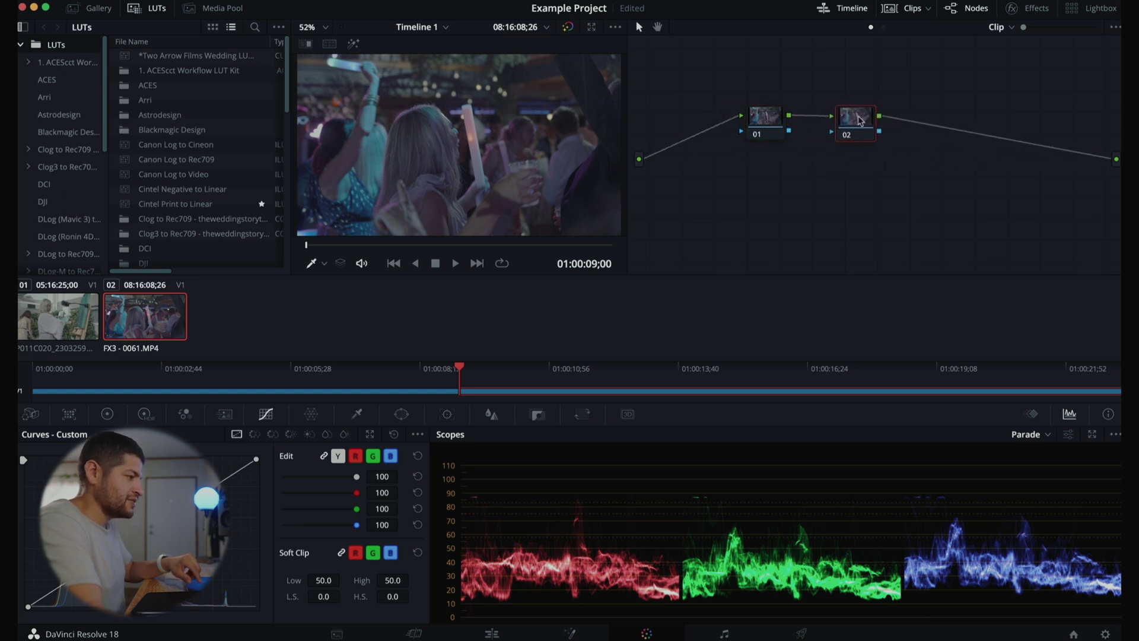
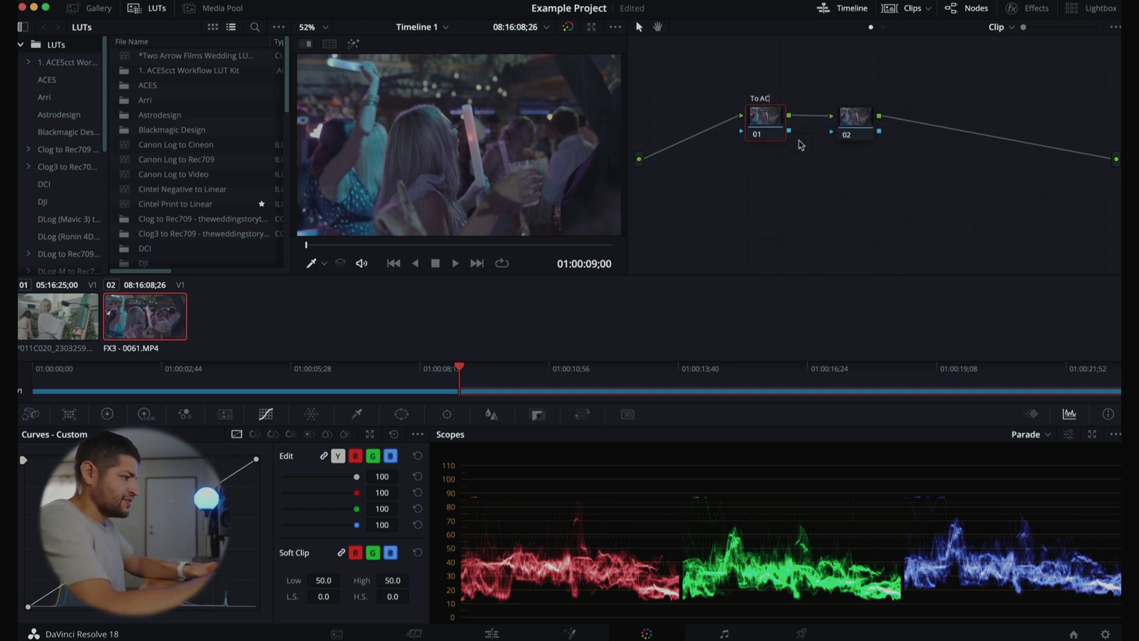
{"action": "key", "text": "Return"}
{"action": "right_click", "coordinate": [853, 122]}
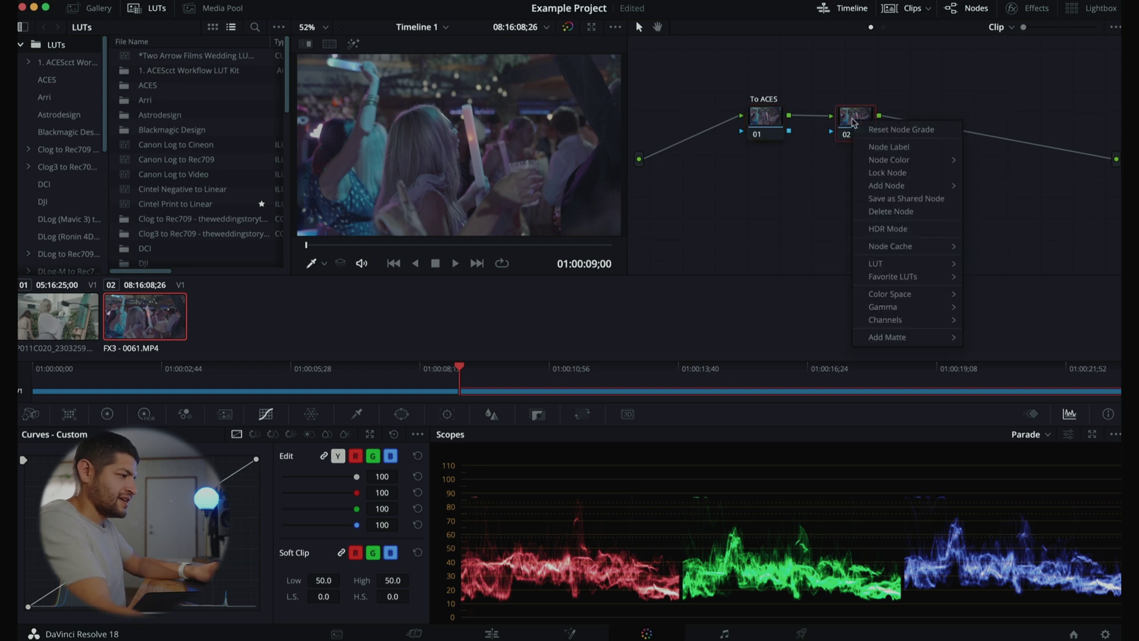
{"action": "left_click", "coordinate": [889, 148]}
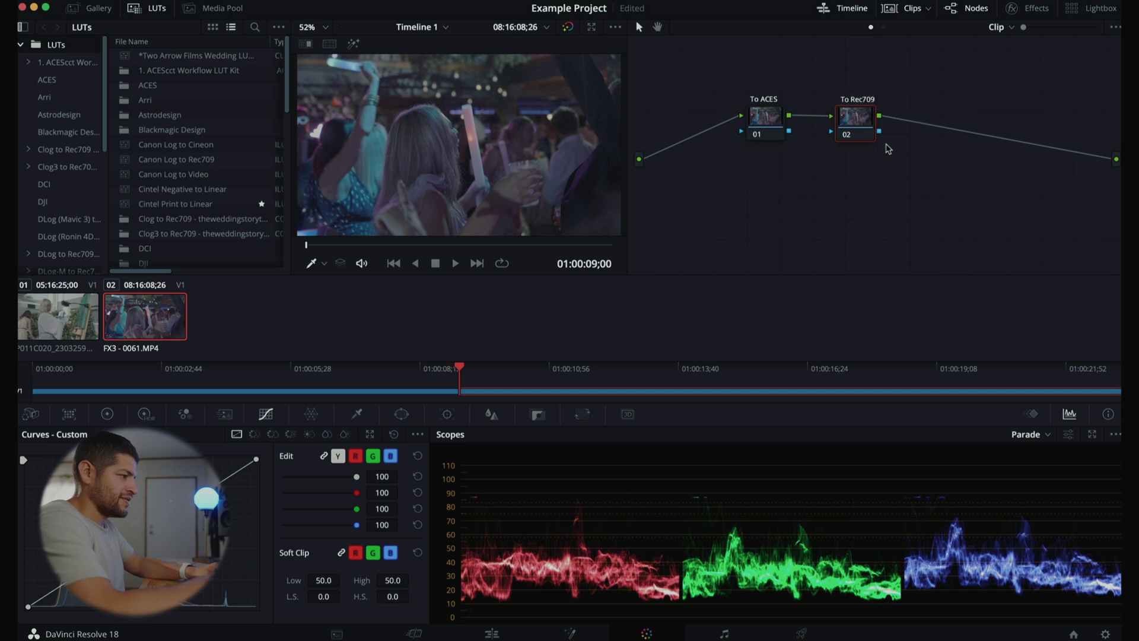
Step: Find the Color Space Transform effect in the effects library and apply it to the To ACES node
{"action": "left_click", "coordinate": [753, 127]}
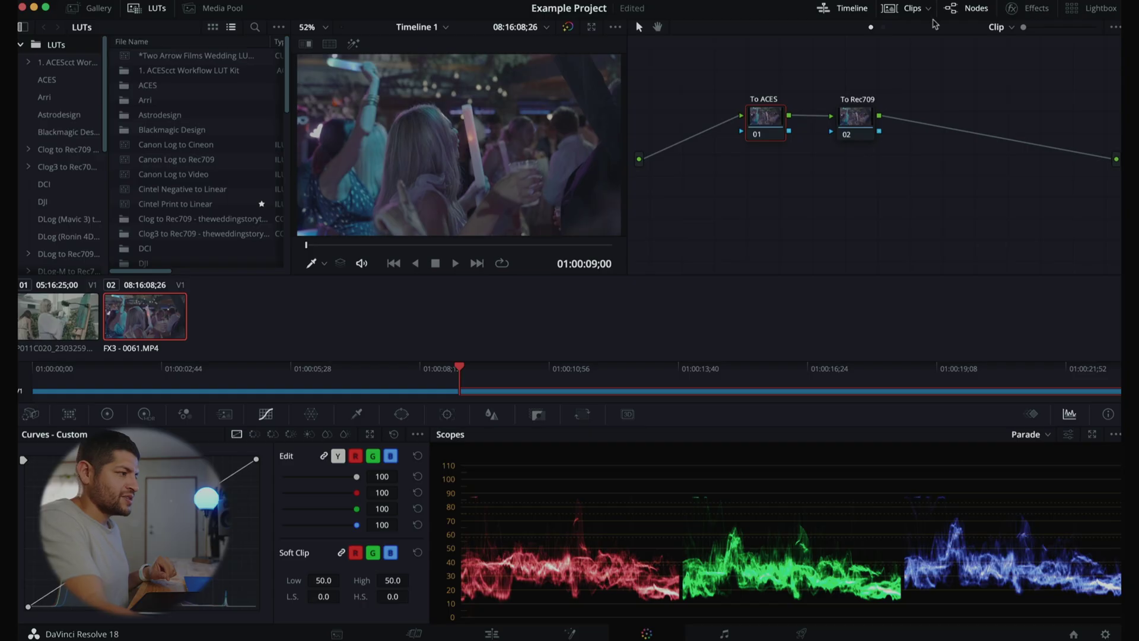
{"action": "left_click", "coordinate": [1030, 10]}
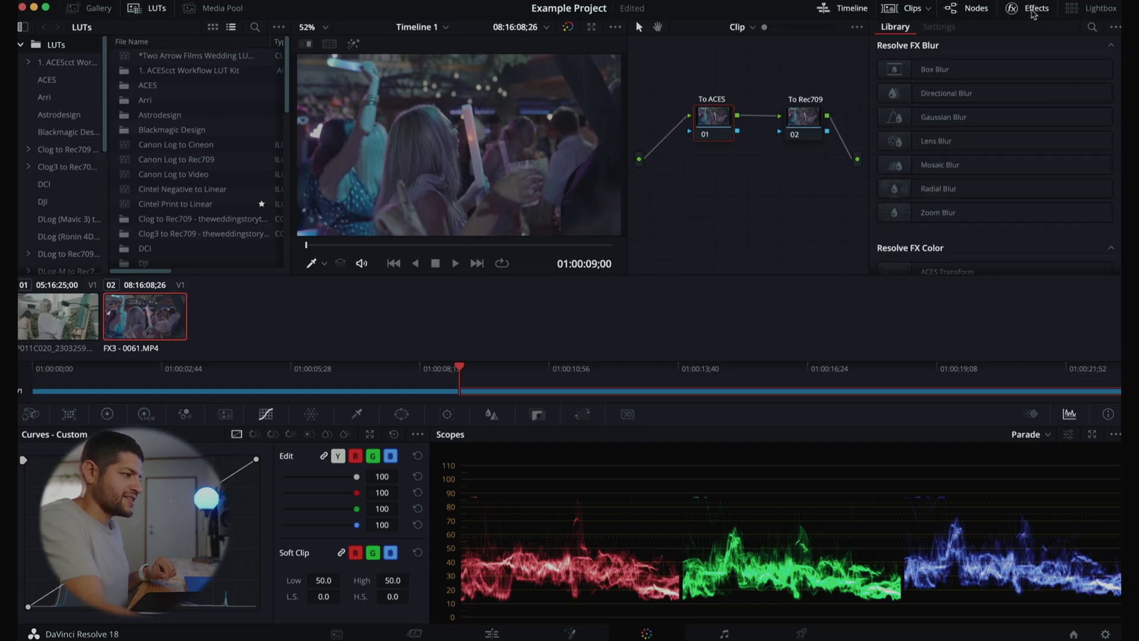
{"action": "left_click", "coordinate": [1093, 28]}
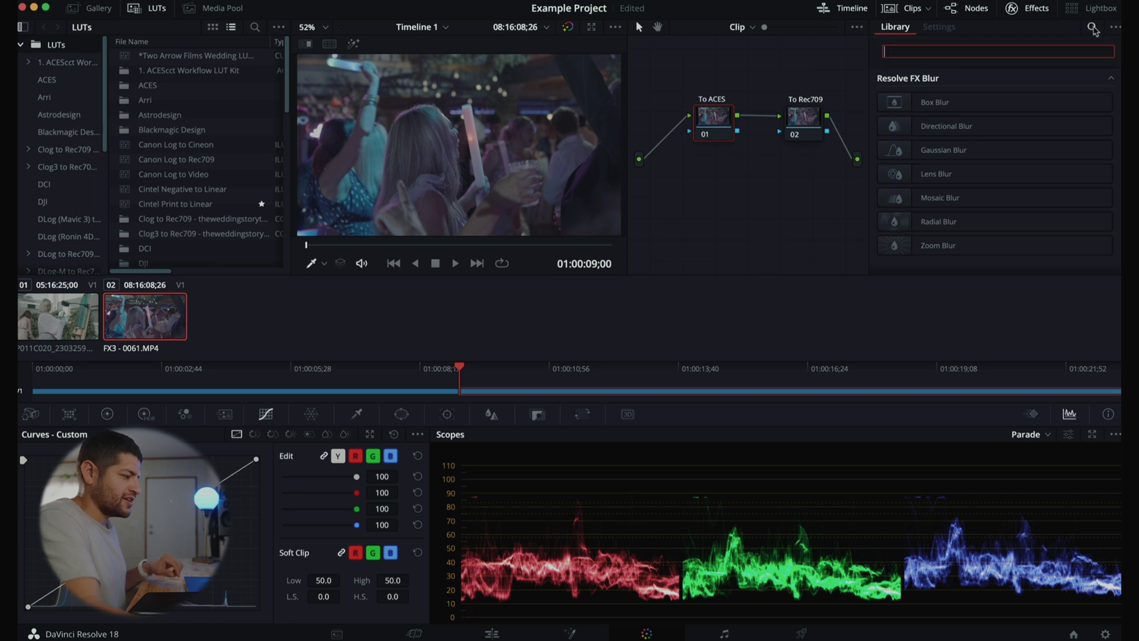
{"action": "type", "text": "color"}
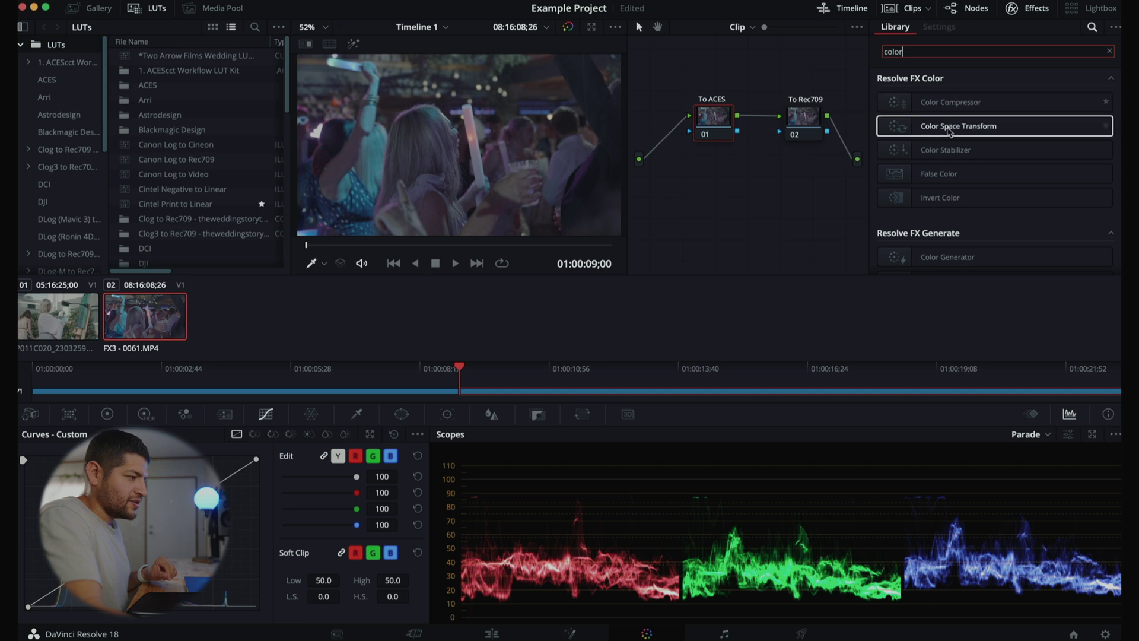
{"action": "left_click_drag", "start_coordinate": [957, 127], "coordinate": [715, 129]}
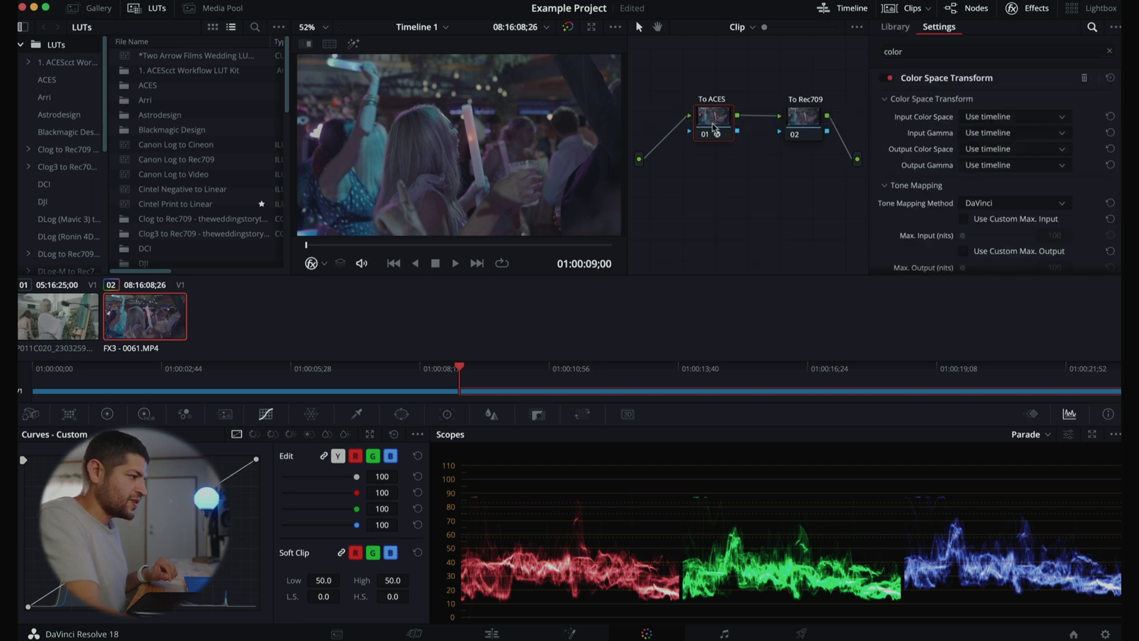
Step: Set the To ACES transform's input color space to Sony S-Gamut3.Cine and its input gamma to Sony S-Log3
{"action": "left_click", "coordinate": [997, 118]}
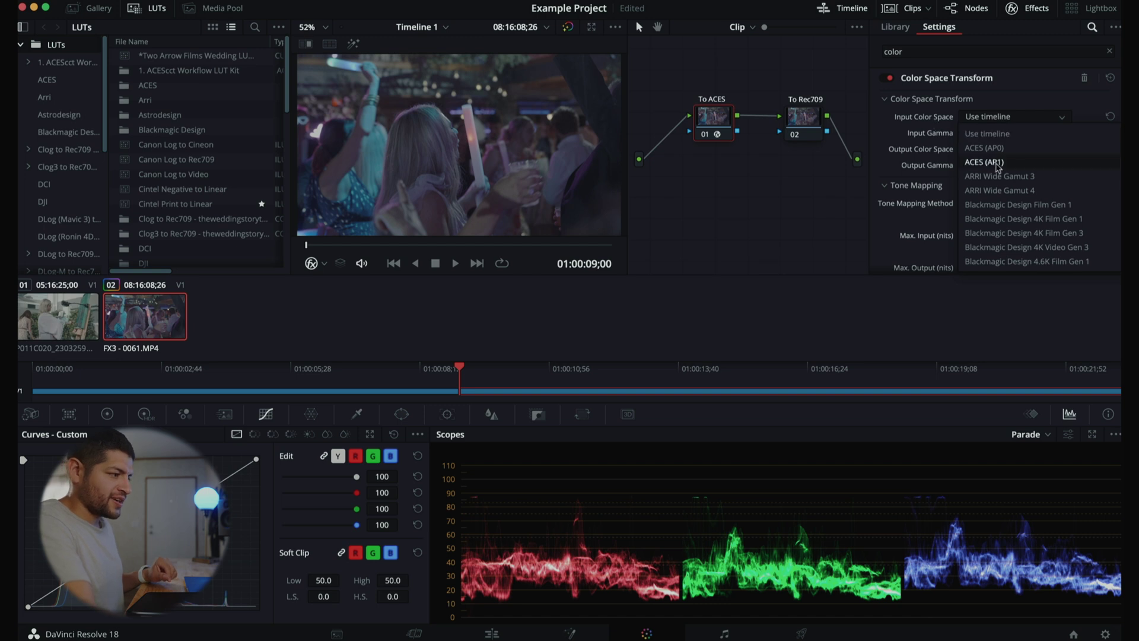
{"action": "scroll", "coordinate": [1019, 235], "scroll_direction": "down", "scroll_amount": 10}
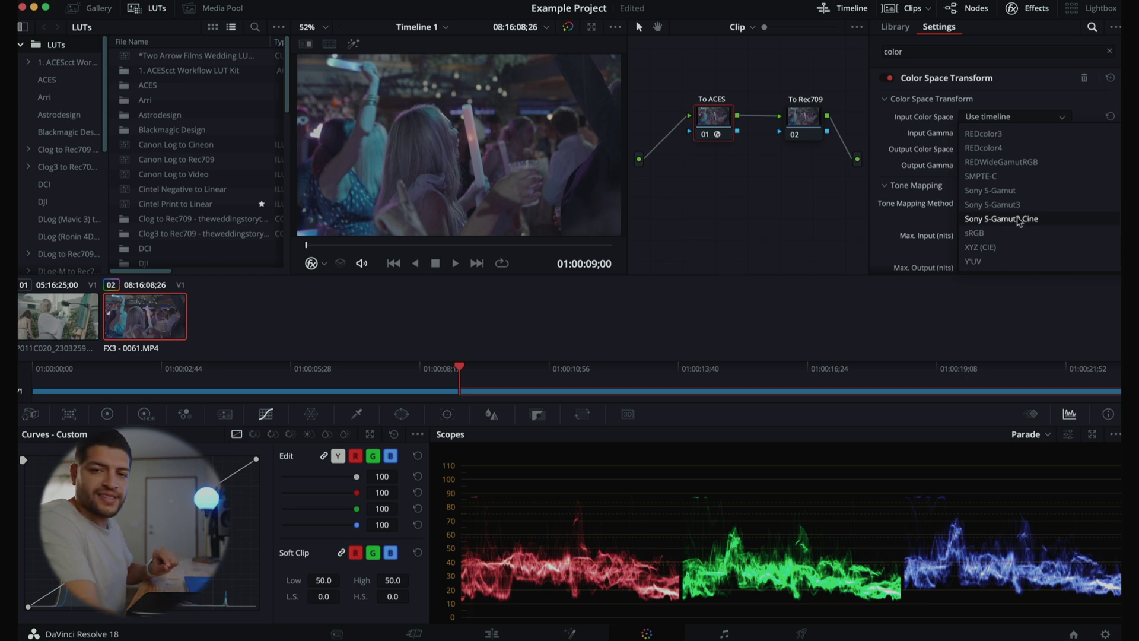
{"action": "left_click", "coordinate": [1020, 219]}
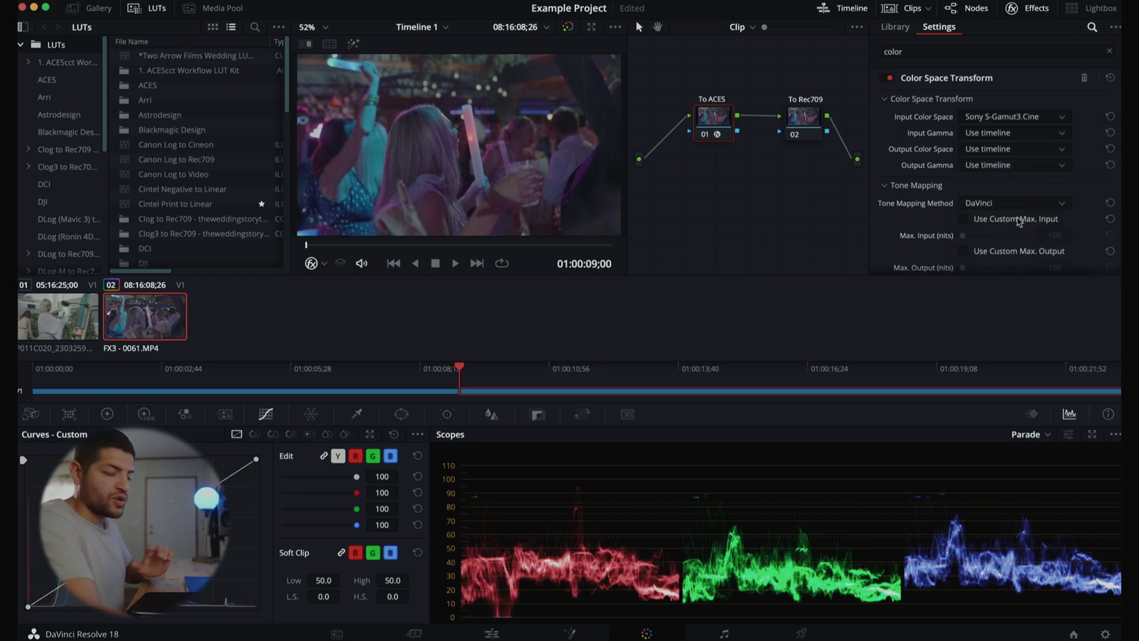
{"action": "left_click", "coordinate": [984, 133]}
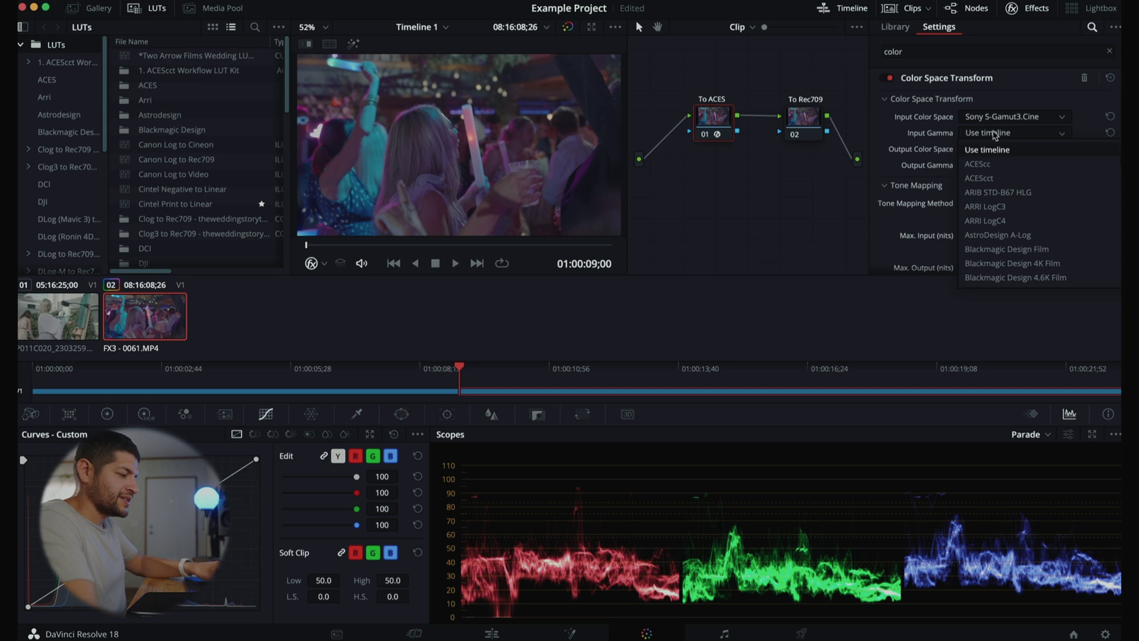
{"action": "scroll", "coordinate": [1008, 222], "scroll_direction": "down", "scroll_amount": 10}
{"action": "scroll", "coordinate": [1006, 204], "scroll_direction": "down", "scroll_amount": 3}
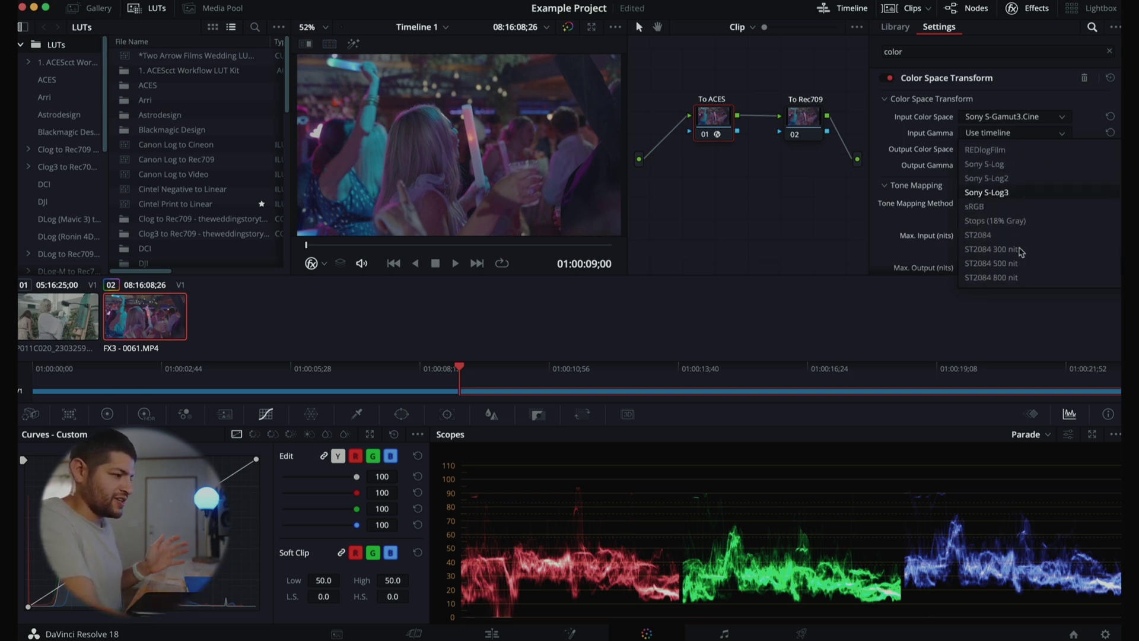
{"action": "left_click", "coordinate": [987, 193]}
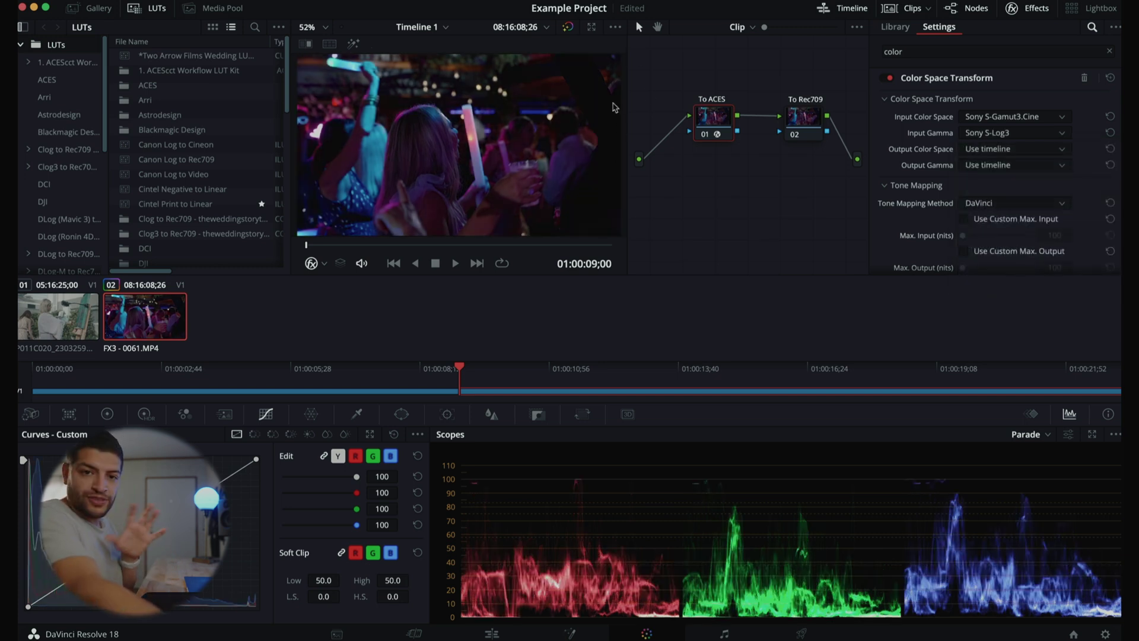
Step: Set the To ACES transform's output color space to ACES (AP1) and its output gamma to ACEScct
{"action": "left_click", "coordinate": [1001, 151]}
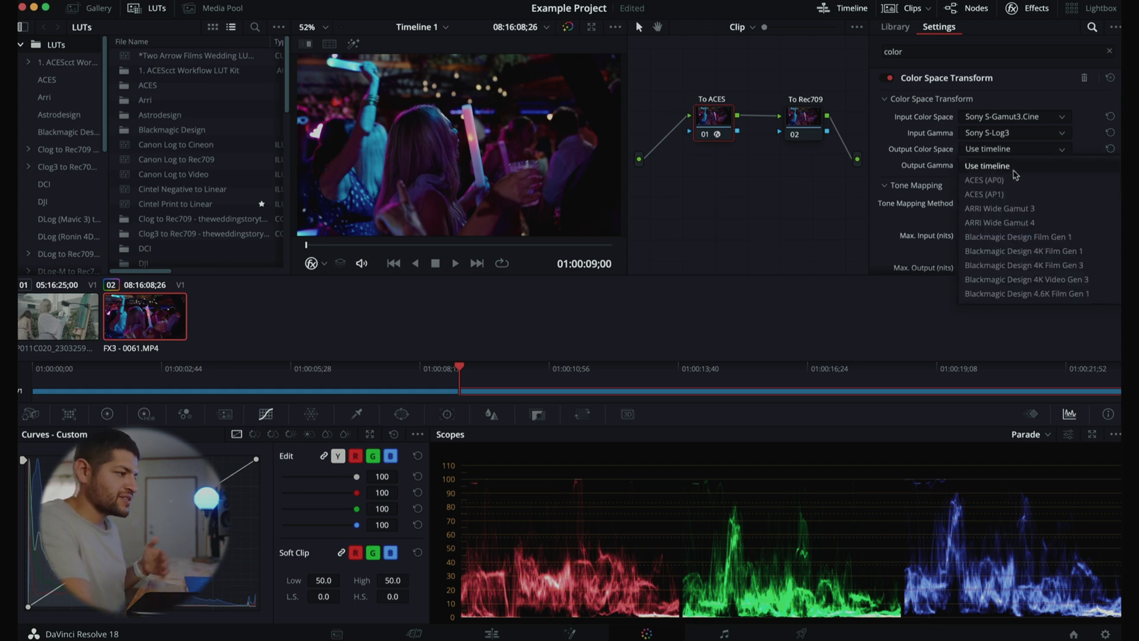
{"action": "left_click", "coordinate": [984, 194]}
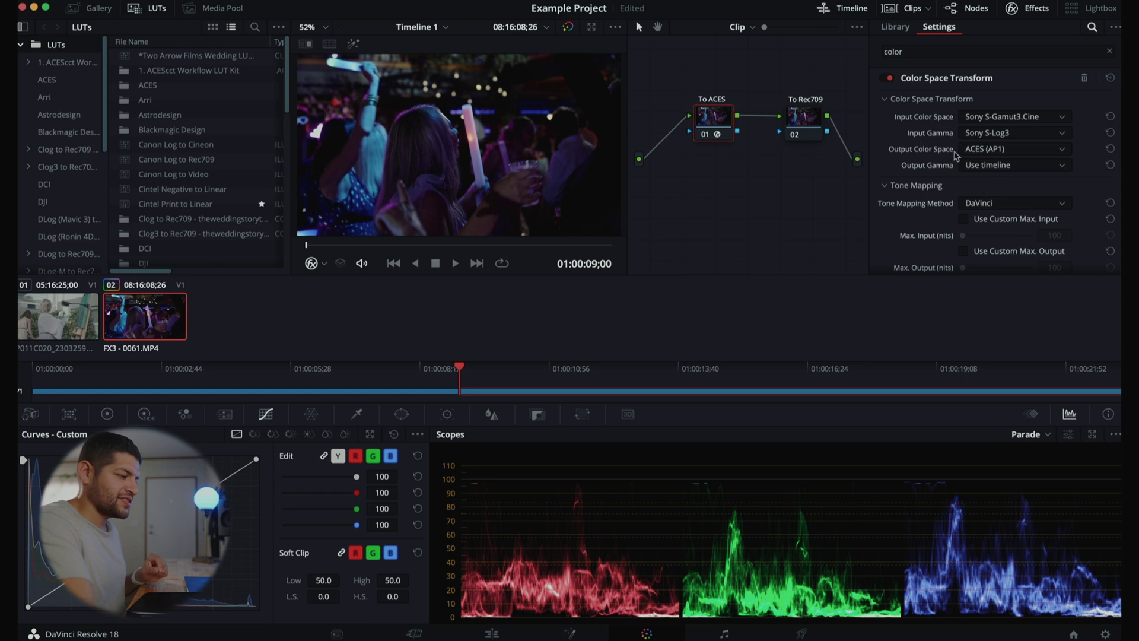
{"action": "left_click", "coordinate": [1000, 166]}
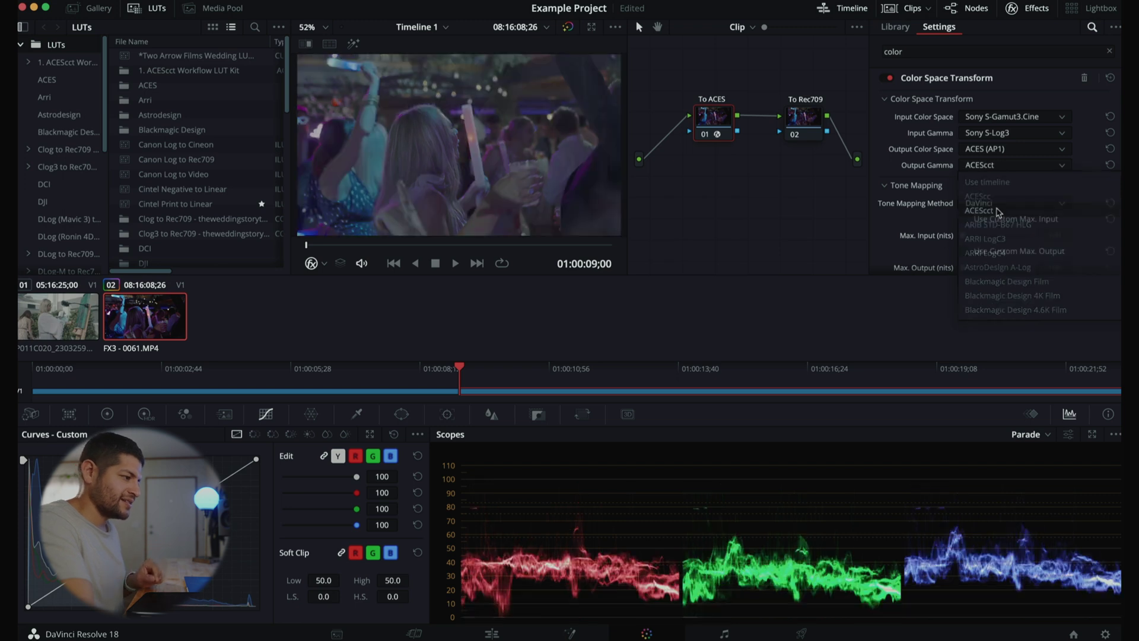
{"action": "left_click", "coordinate": [998, 210]}
Step: Space the nodes further apart and apply a Color Space Transform effect to the To Rec709 node
{"action": "left_click", "coordinate": [806, 127]}
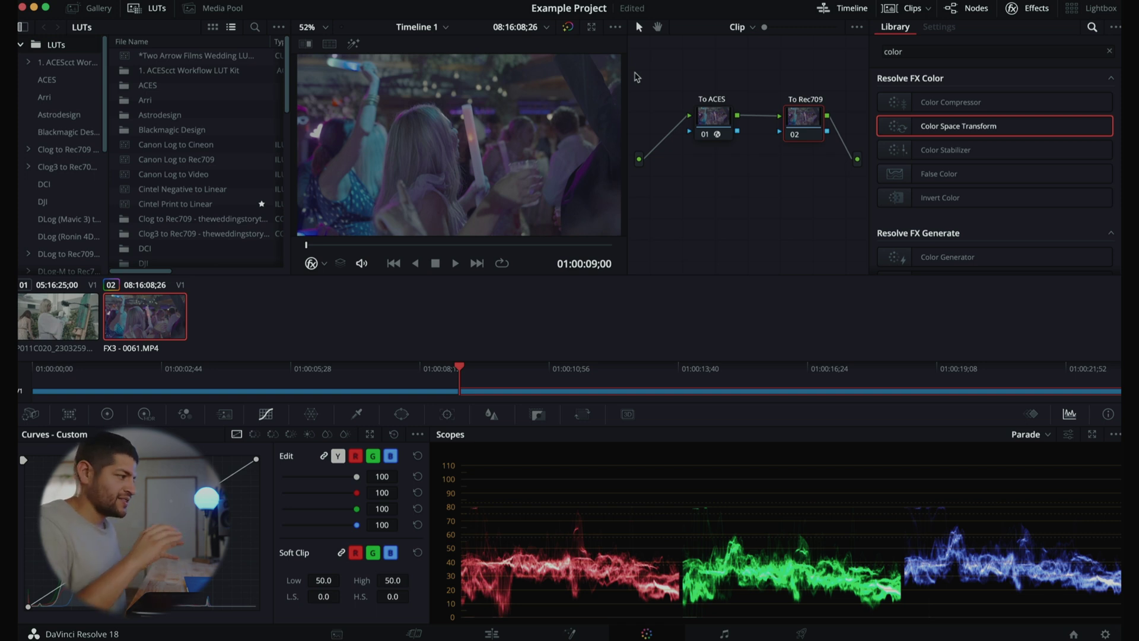
{"action": "left_click_drag", "start_coordinate": [779, 117], "coordinate": [824, 122]}
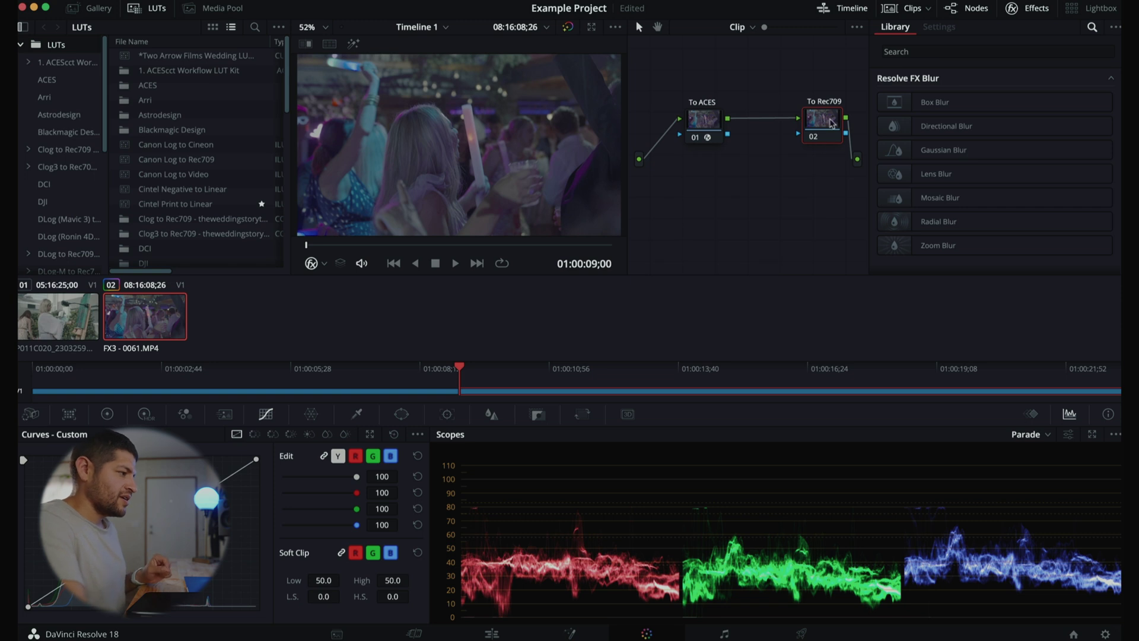
{"action": "left_click", "coordinate": [1097, 31]}
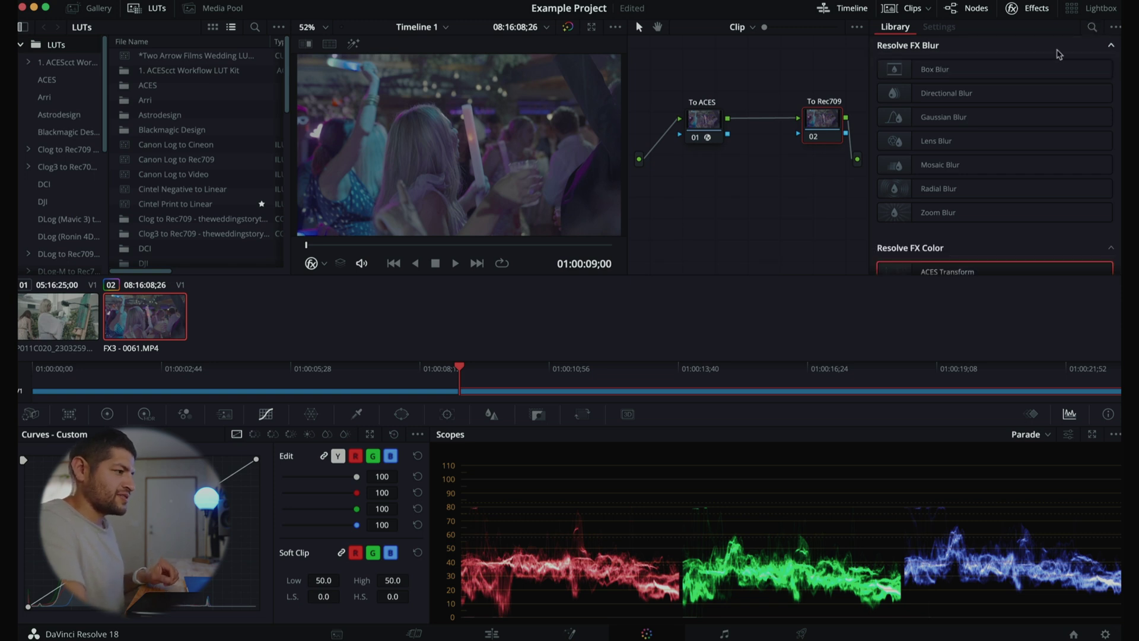
{"action": "left_click", "coordinate": [1090, 29]}
{"action": "type", "text": "color"}
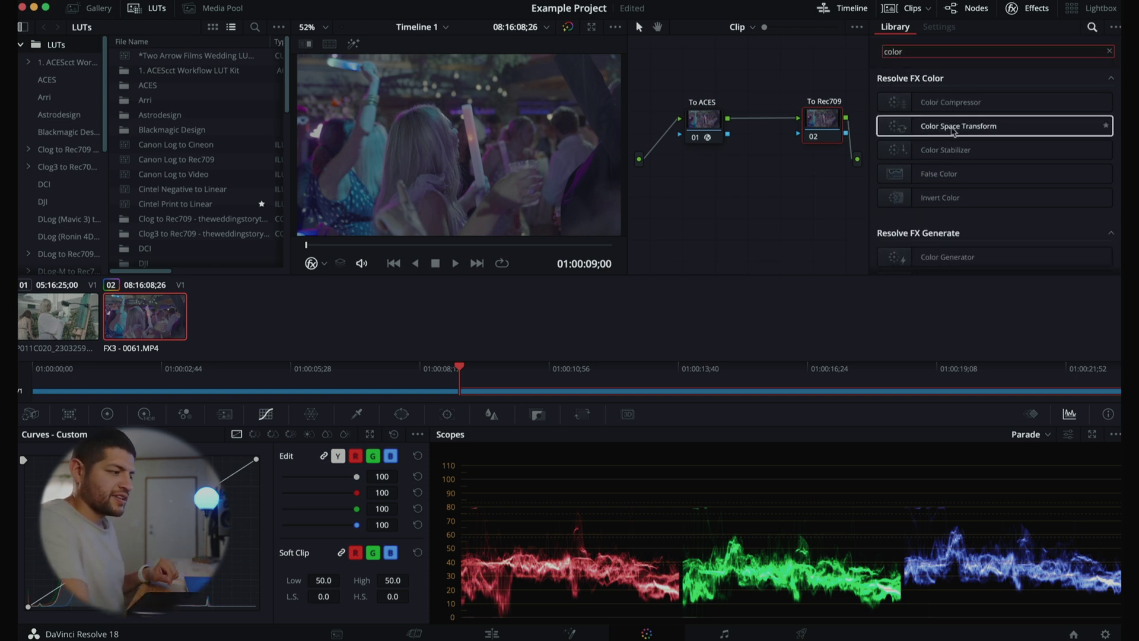
{"action": "left_click_drag", "start_coordinate": [952, 129], "coordinate": [823, 122]}
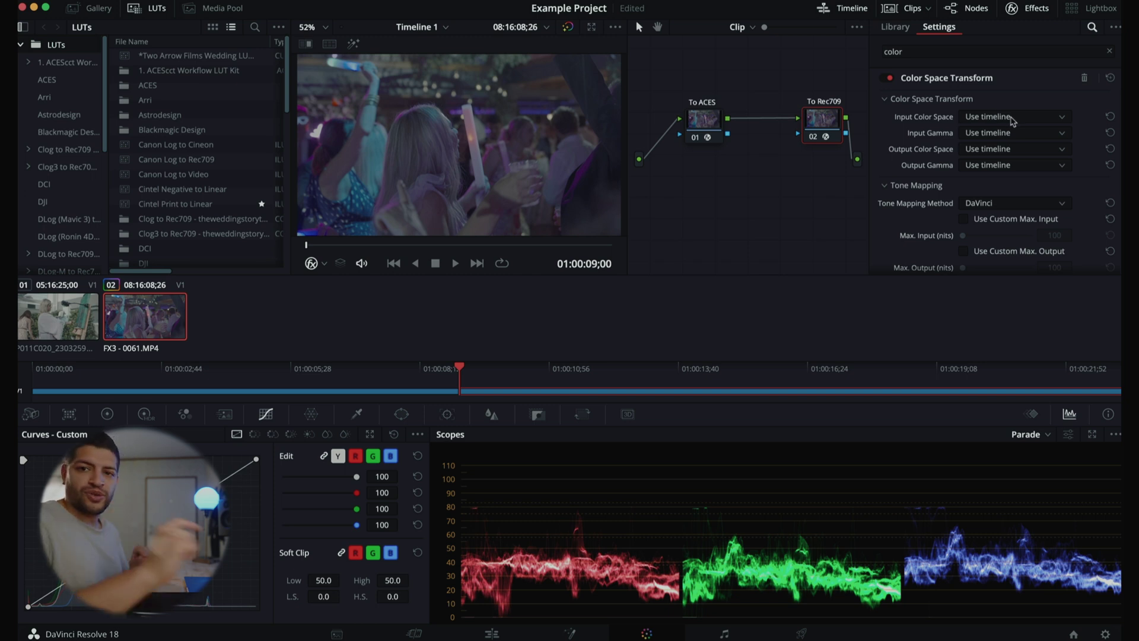
Step: Set the To Rec709 transform's input color space to ACES (AP1) and its input gamma to ACEScct
{"action": "left_click", "coordinate": [982, 118]}
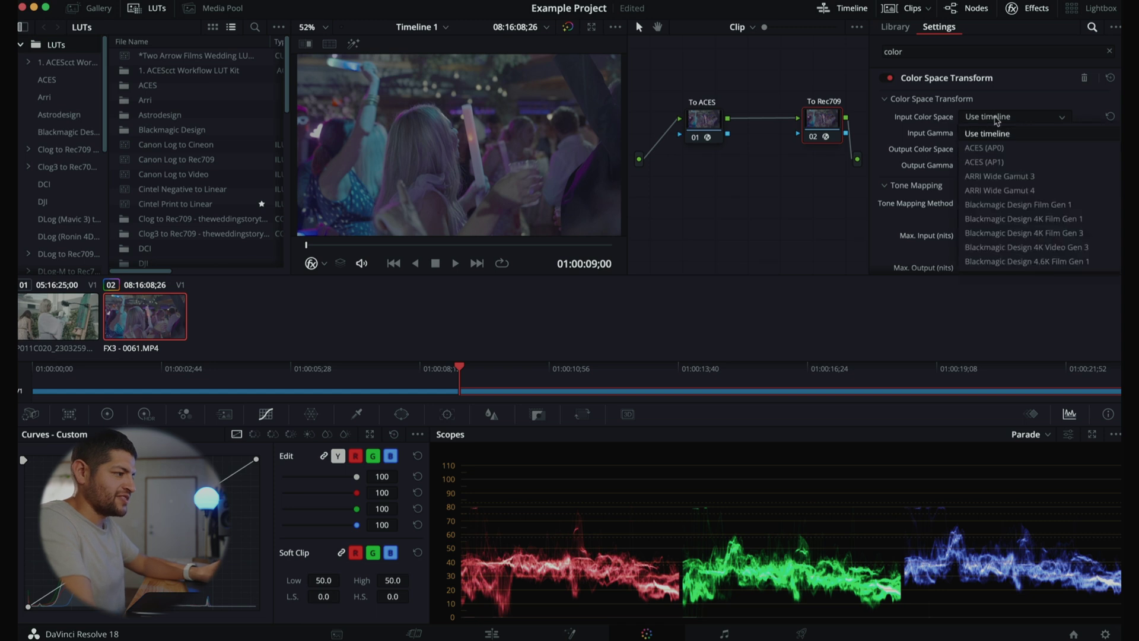
{"action": "left_click", "coordinate": [995, 164]}
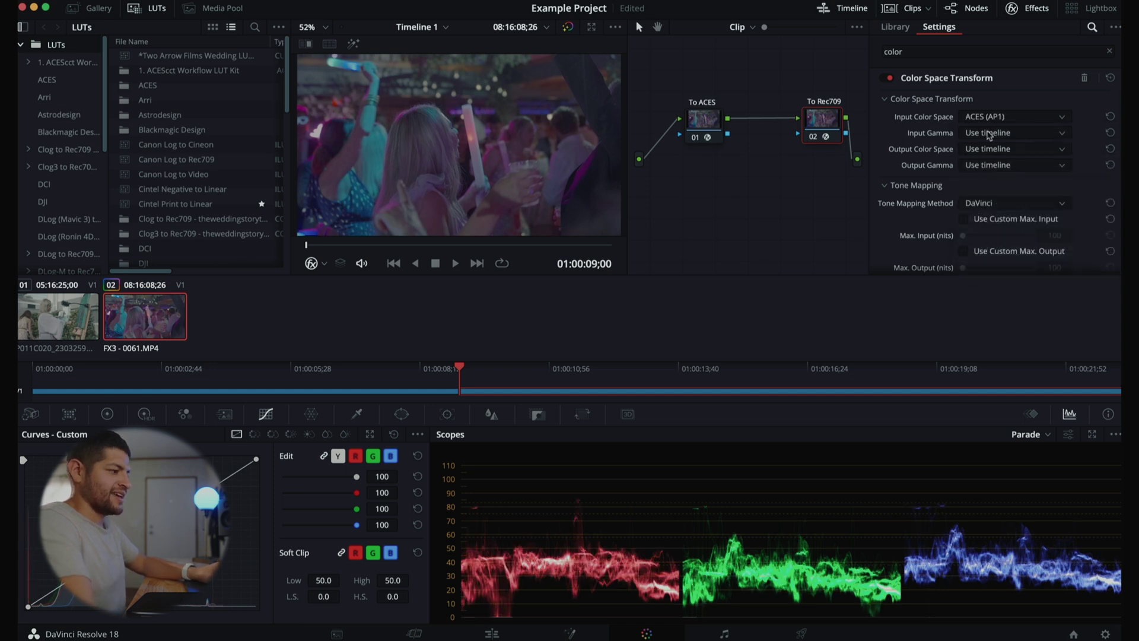
{"action": "left_click", "coordinate": [1006, 131]}
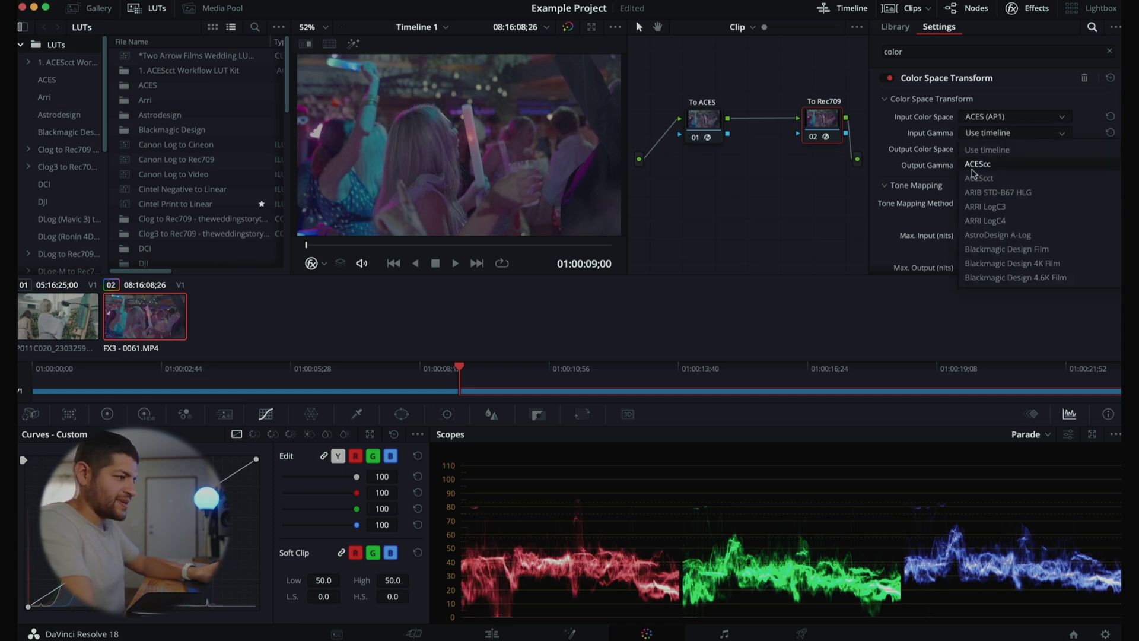
{"action": "left_click", "coordinate": [982, 179]}
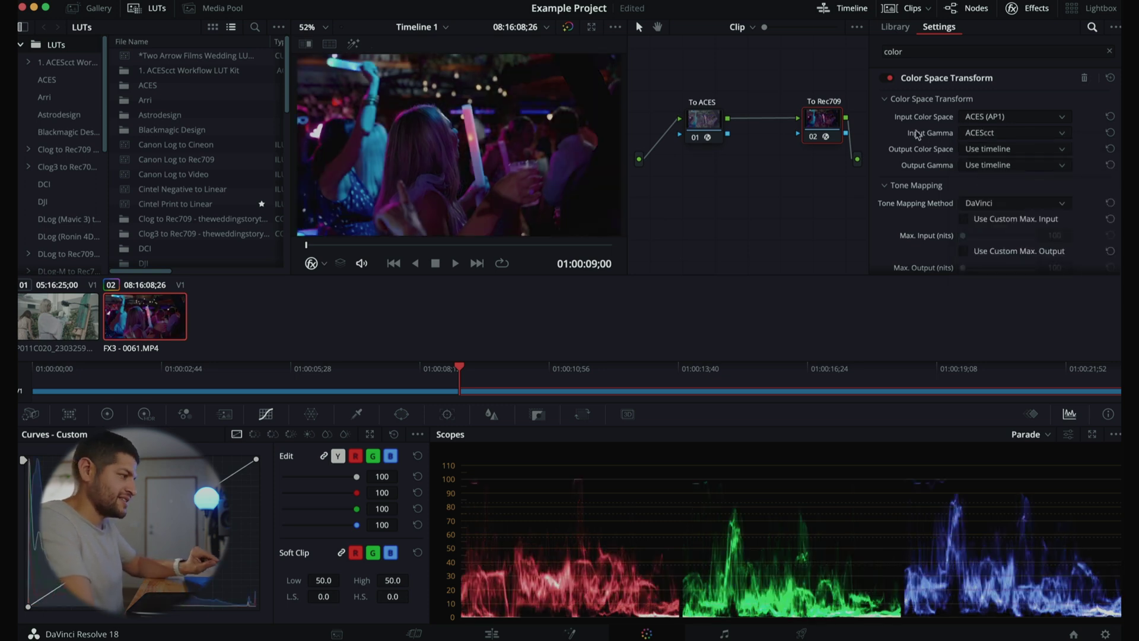
Step: Set the To Rec709 transform's output color space and output gamma both to Rec.709, and close the effects library
{"action": "left_click", "coordinate": [987, 150]}
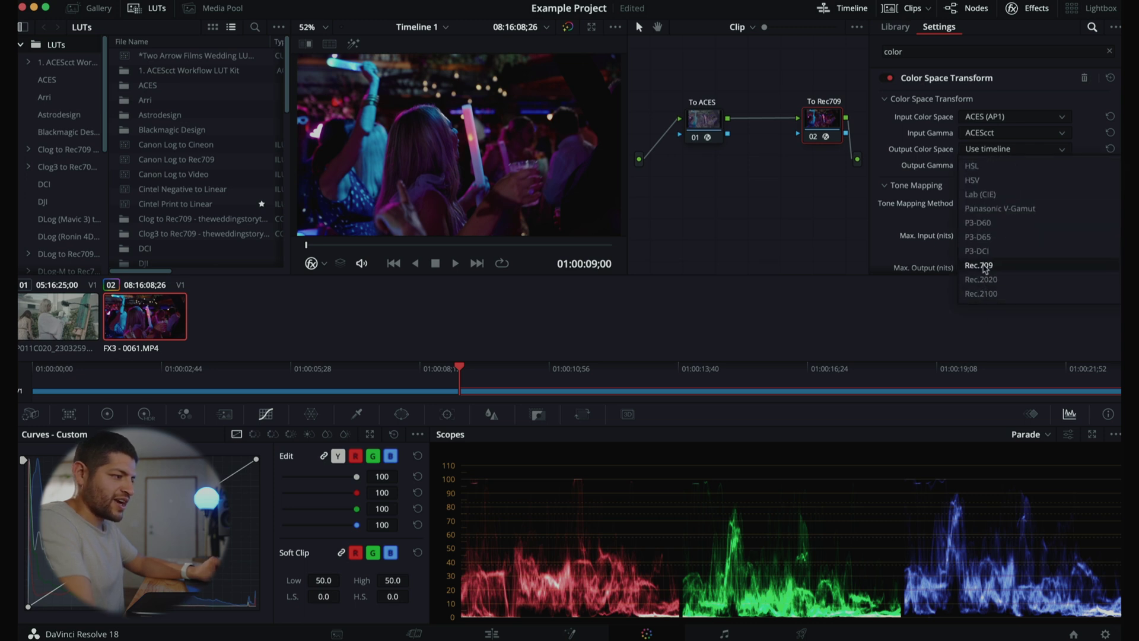
{"action": "left_click", "coordinate": [985, 266]}
{"action": "left_click", "coordinate": [1003, 166]}
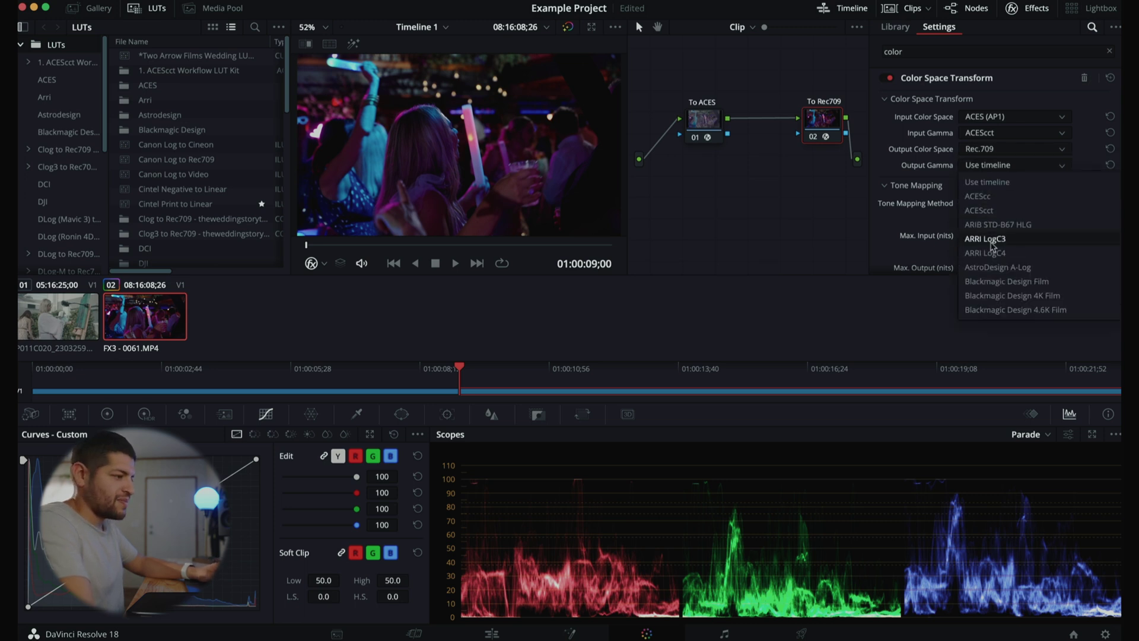
{"action": "left_click", "coordinate": [991, 309]}
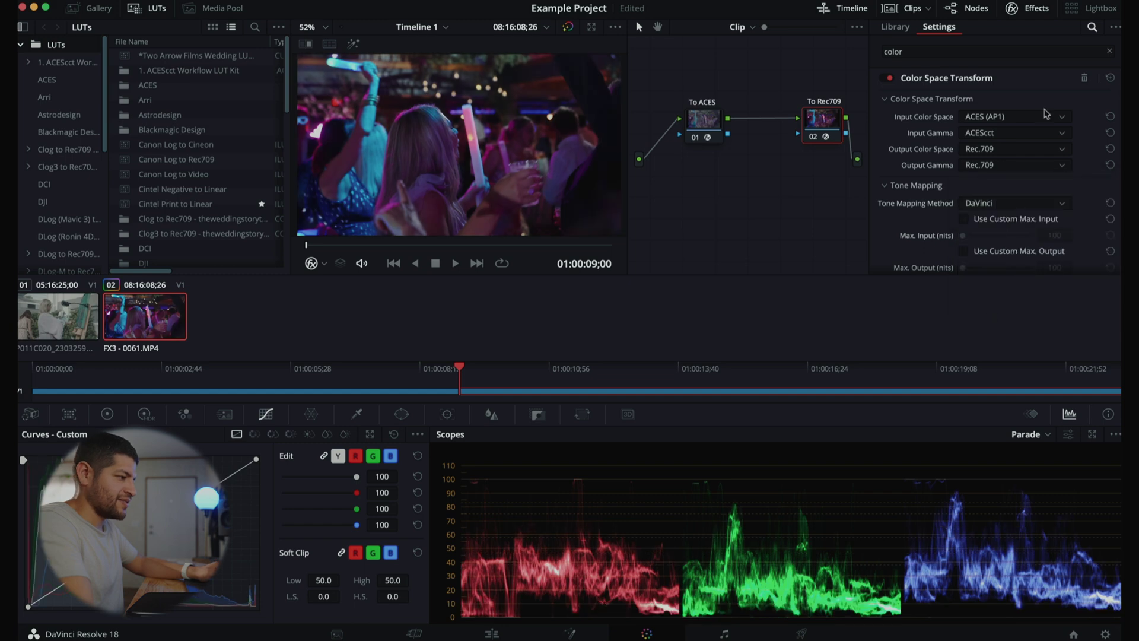
{"action": "left_click", "coordinate": [1035, 9]}
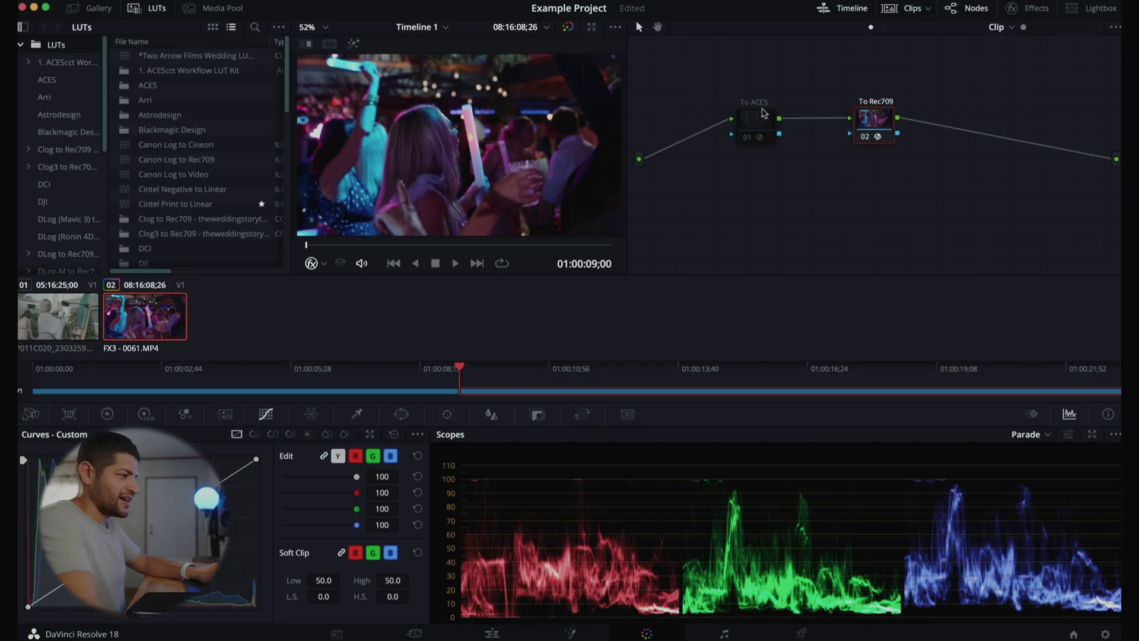
Step: Re-enable the To ACES node, and toggle the To Rec709 node off and on to compare the image
{"action": "left_click", "coordinate": [761, 117]}
{"action": "left_click", "coordinate": [749, 137]}
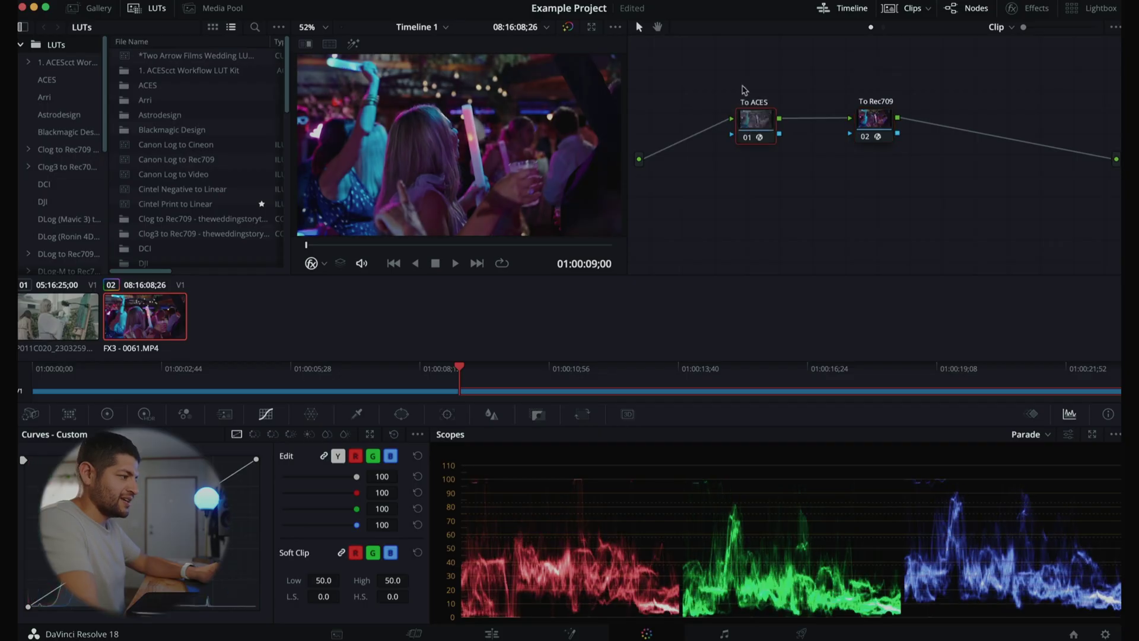
{"action": "left_click", "coordinate": [881, 123]}
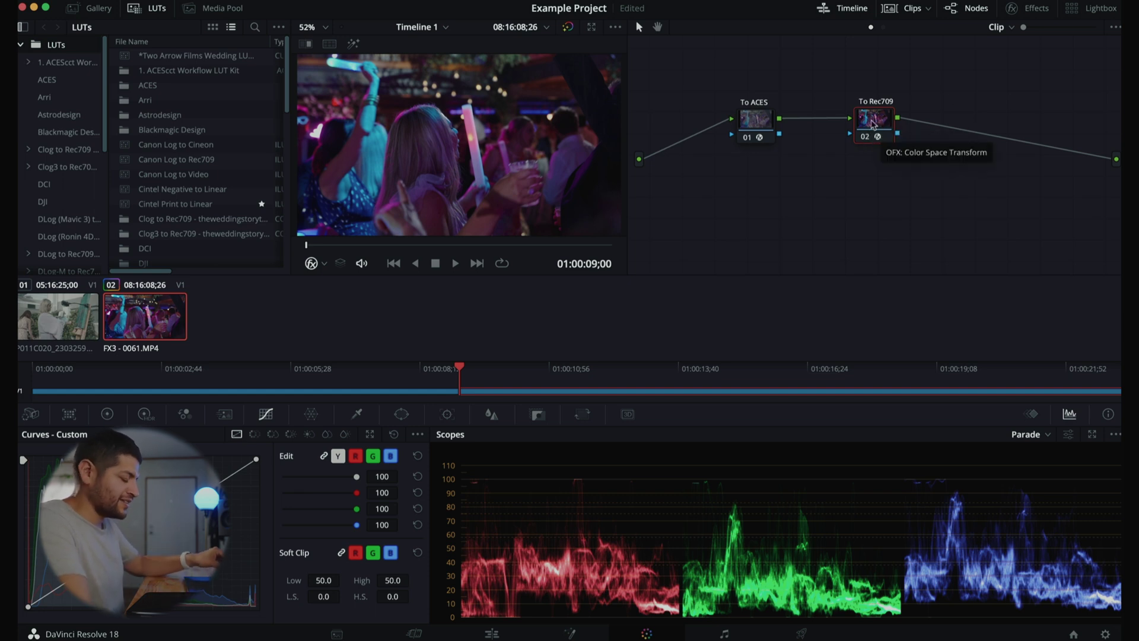
{"action": "left_click", "coordinate": [865, 137]}
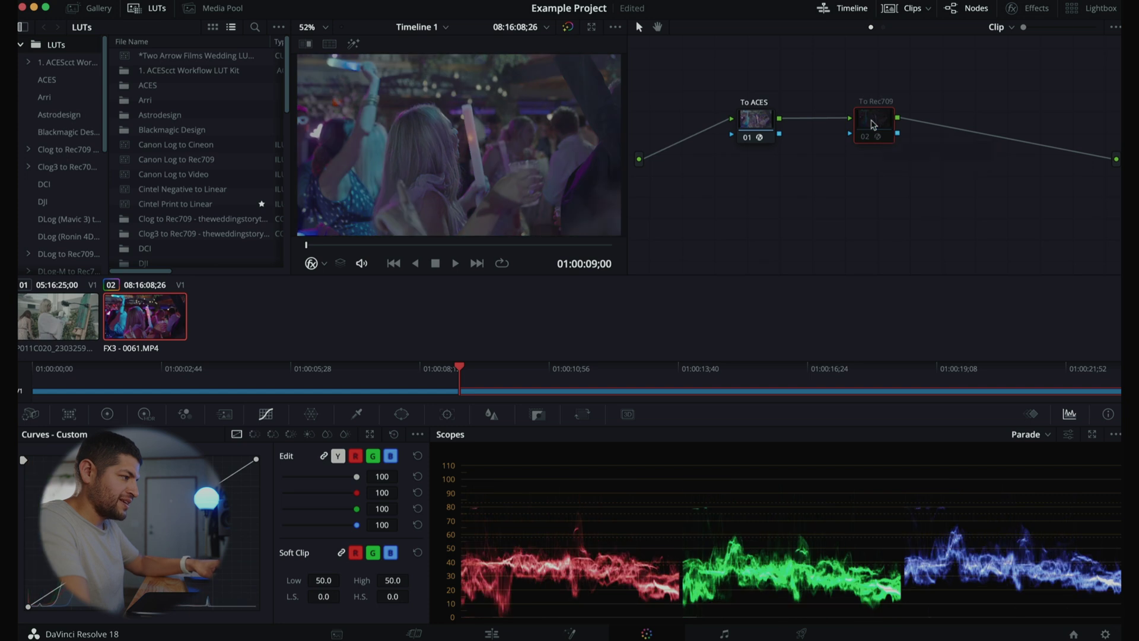
{"action": "left_click", "coordinate": [865, 137]}
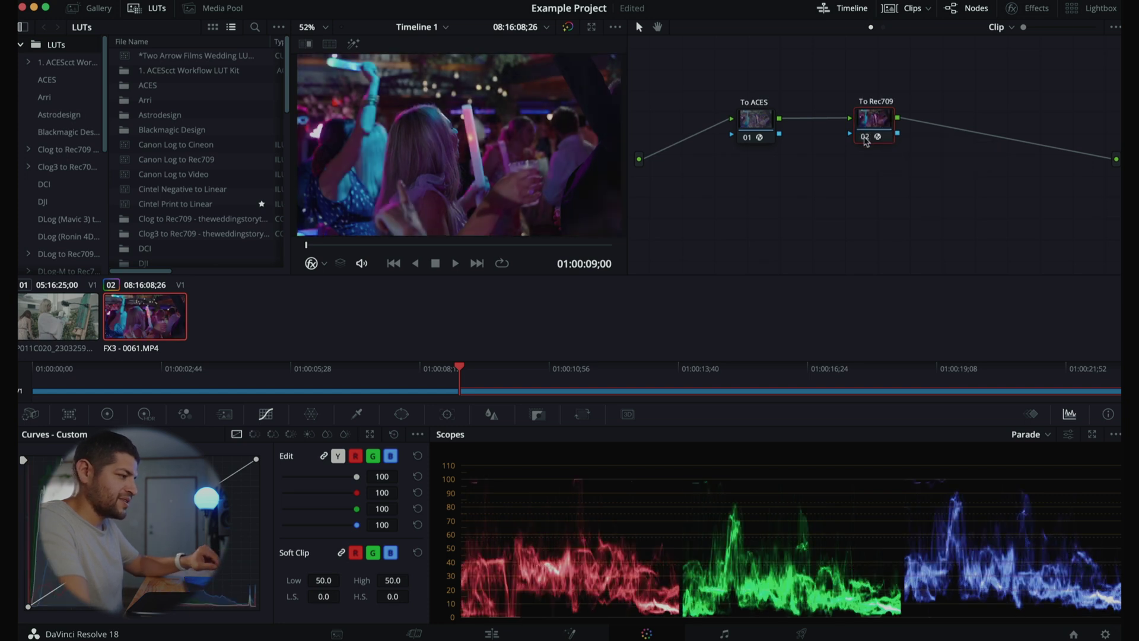
Step: Disable the To Rec709 node and select the To ACES node, leaving only the ACES conversion active on the FX3 clip
{"action": "left_click", "coordinate": [865, 137]}
{"action": "left_click", "coordinate": [865, 137]}
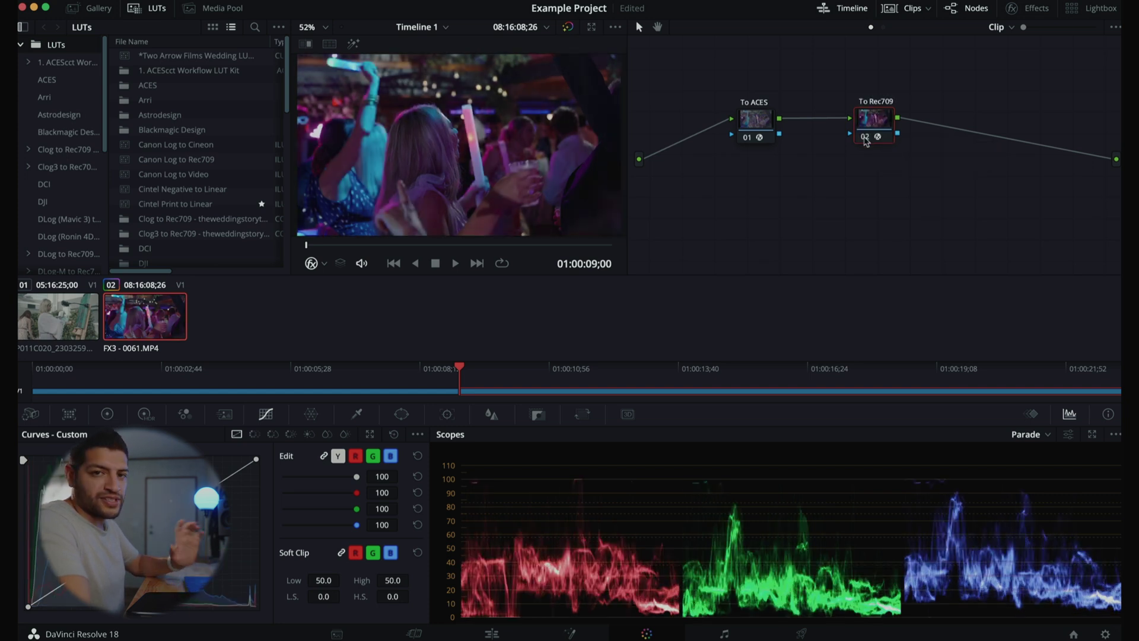
{"action": "left_click", "coordinate": [865, 137]}
{"action": "left_click_drag", "start_coordinate": [753, 116], "coordinate": [751, 109]}
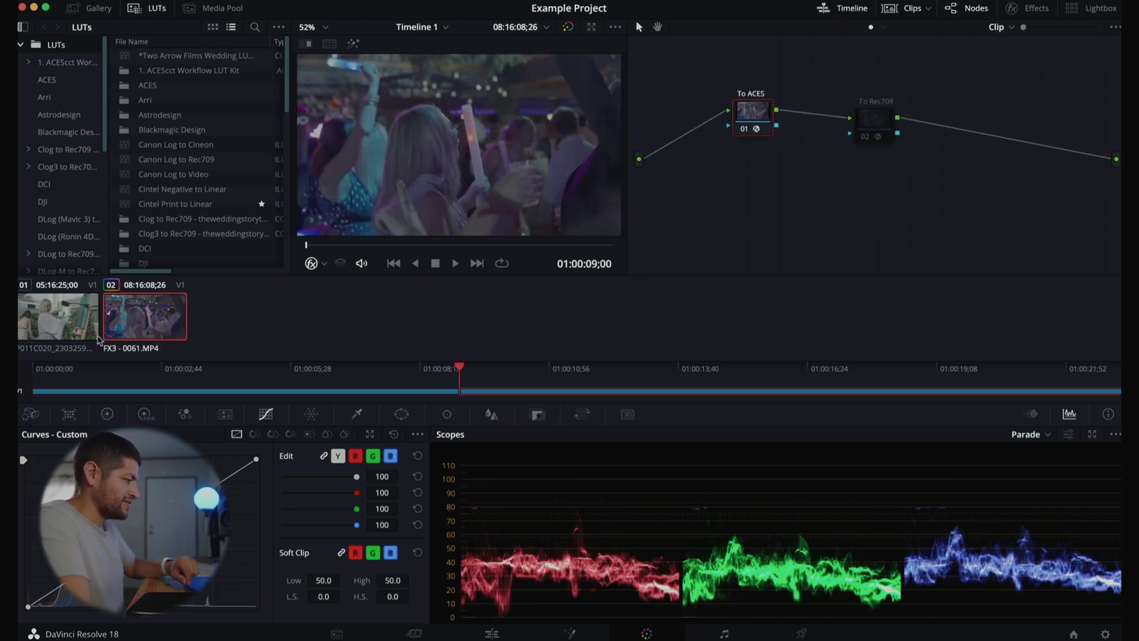
Step: Generate a 33 Point Cube LUT from the FX3 clip and save it on the Desktop as Slog3 to ACES LUT
{"action": "right_click", "coordinate": [153, 325]}
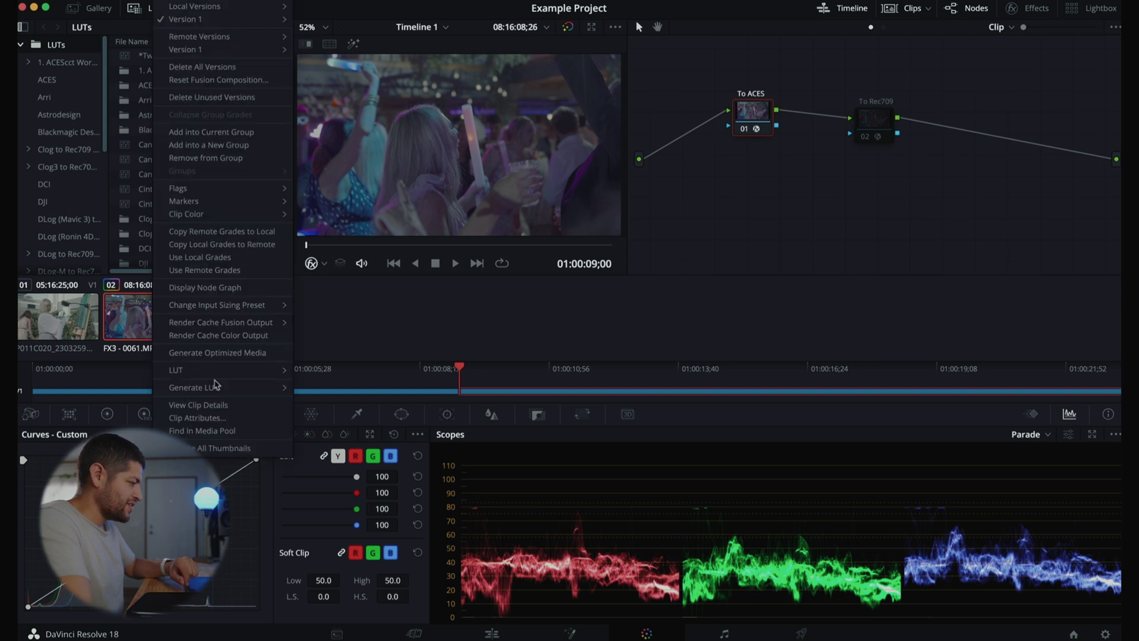
{"action": "mouse_move", "coordinate": [193, 395]}
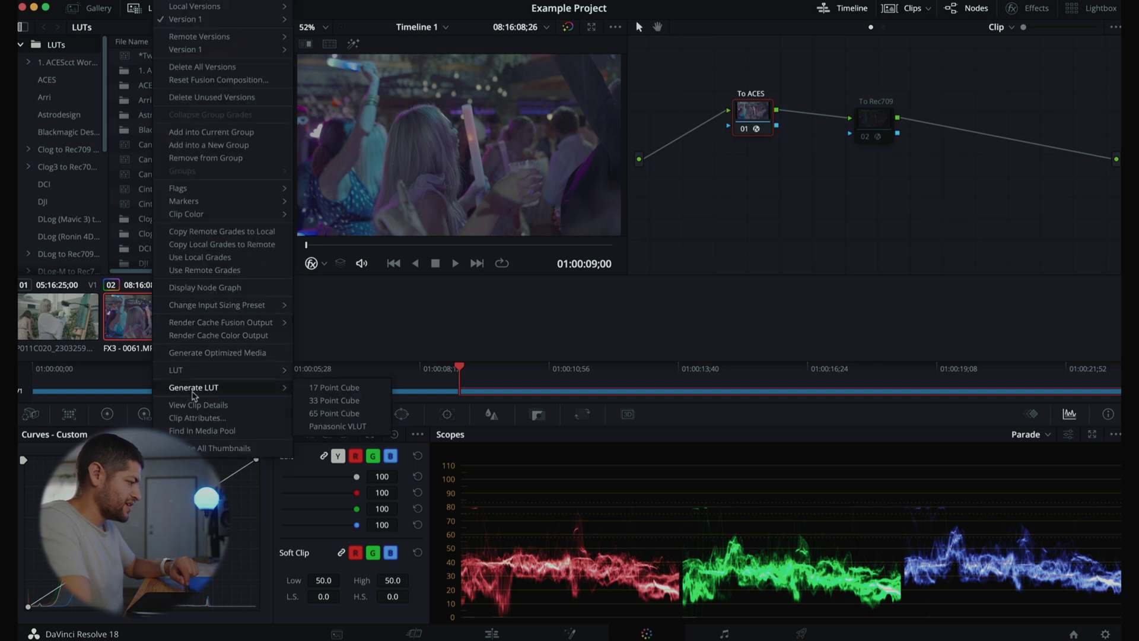
{"action": "left_click", "coordinate": [330, 400]}
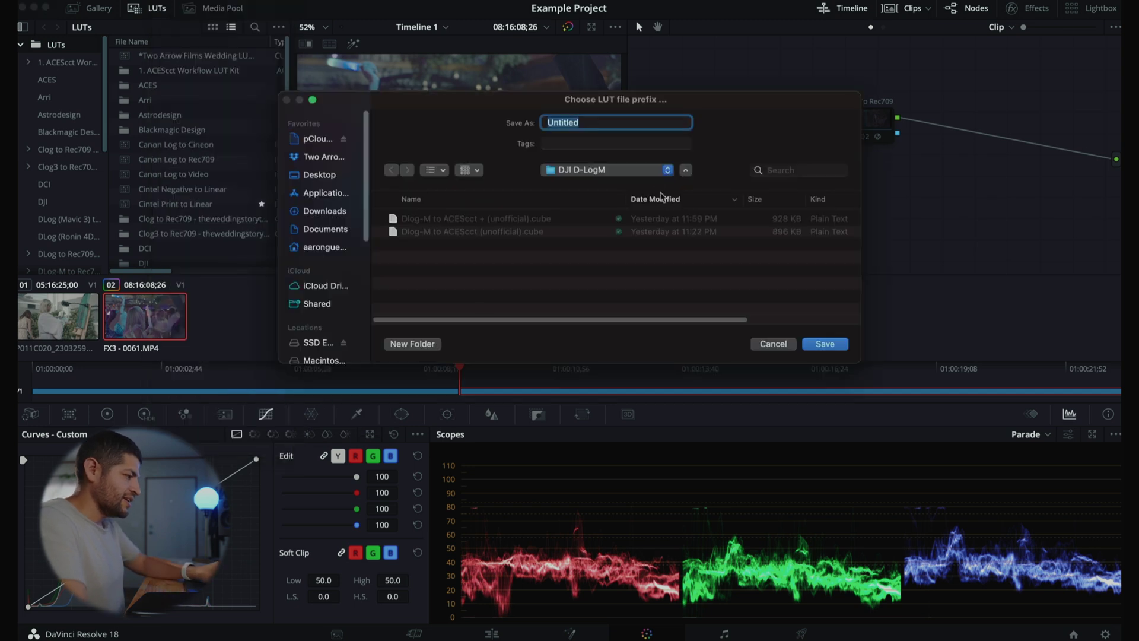
{"action": "key", "text": "super+shift+d"}
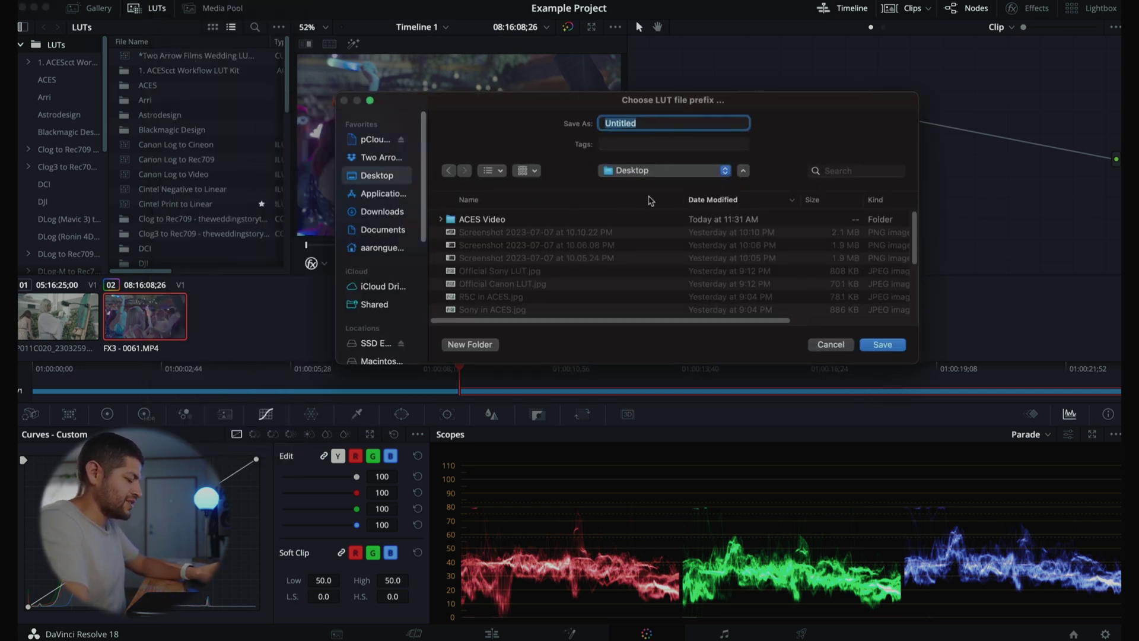
{"action": "type", "text": "Slog"}
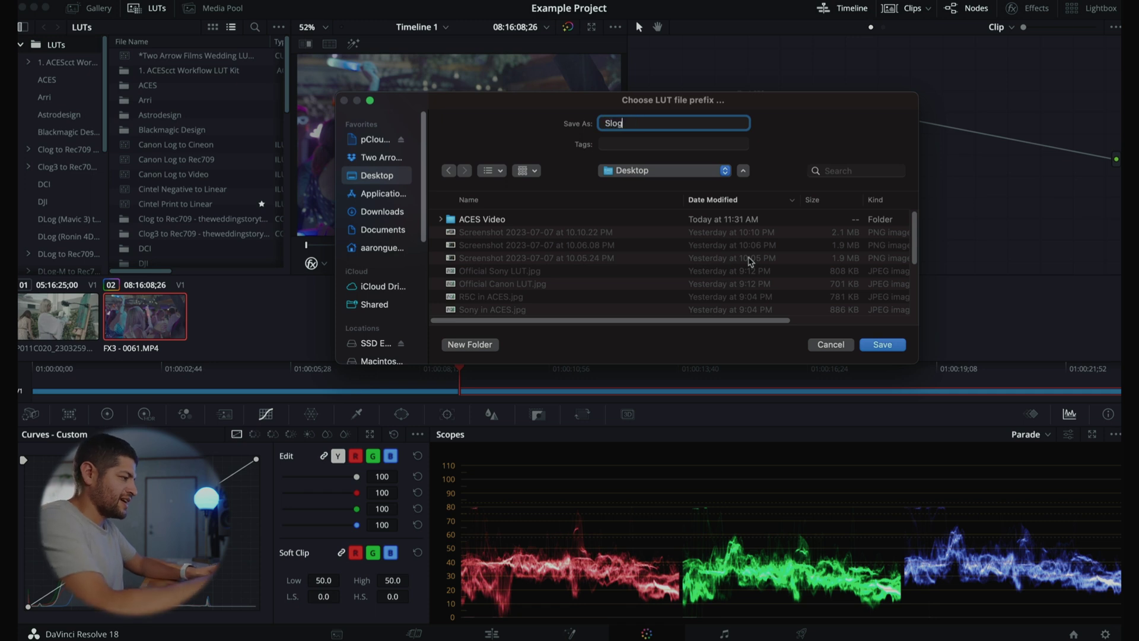
{"action": "type", "text": "3 to ACES LUT"}
{"action": "key", "text": "Return"}
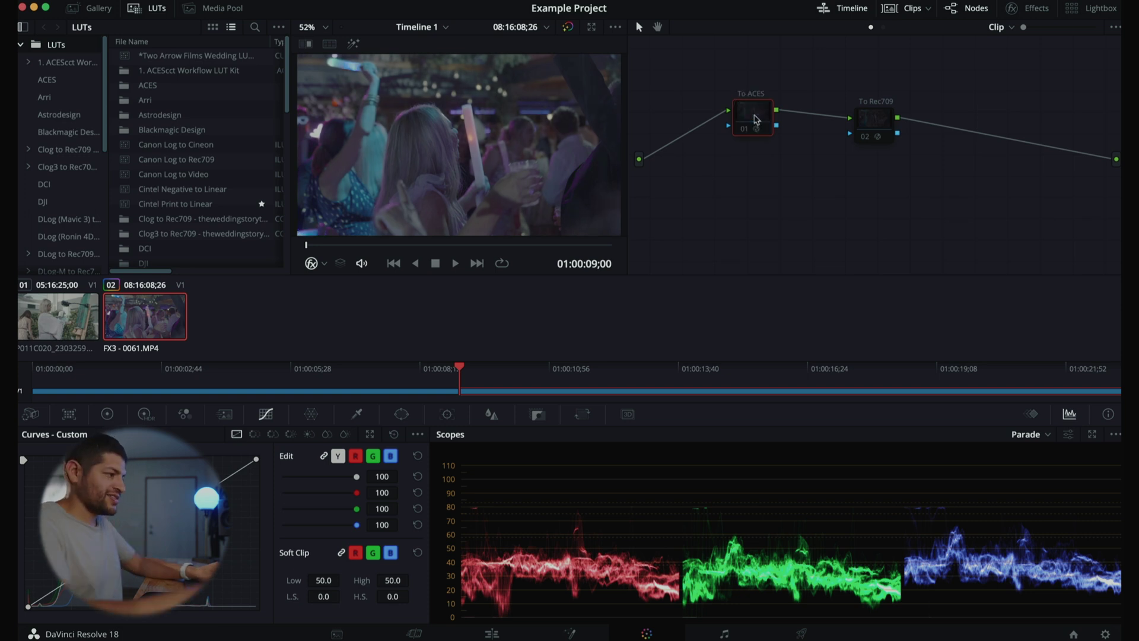
Step: Enable and select the To Rec709 node and disable the To ACES node, leaving only the Rec709 conversion active
{"action": "left_click", "coordinate": [894, 121]}
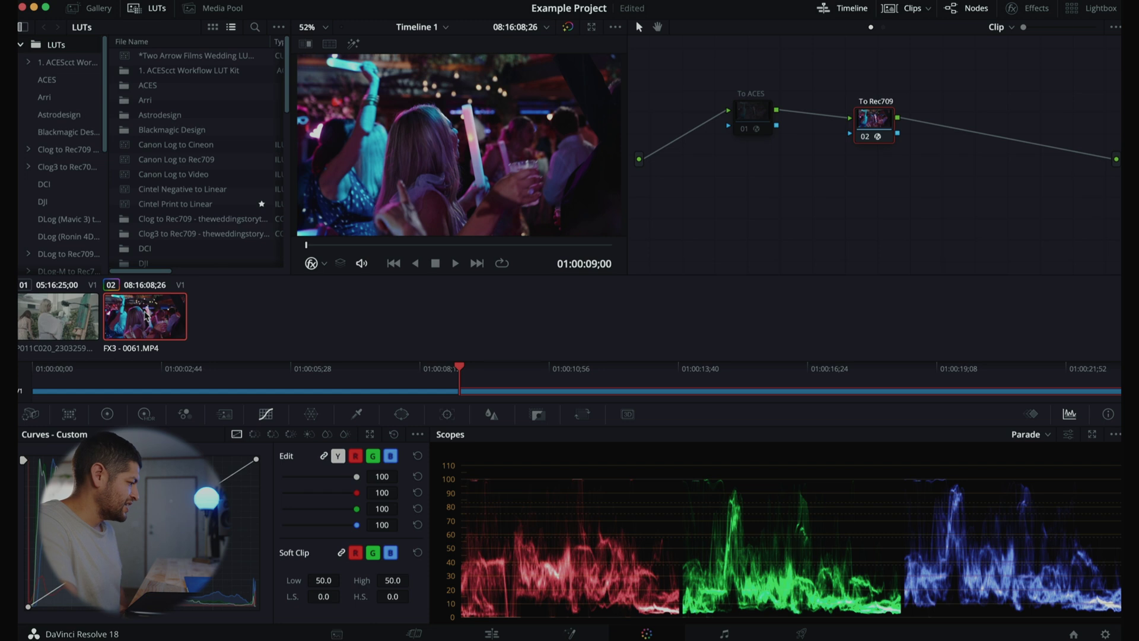
{"action": "left_click_drag", "start_coordinate": [715, 119], "coordinate": [728, 111]}
{"action": "left_click", "coordinate": [751, 117]}
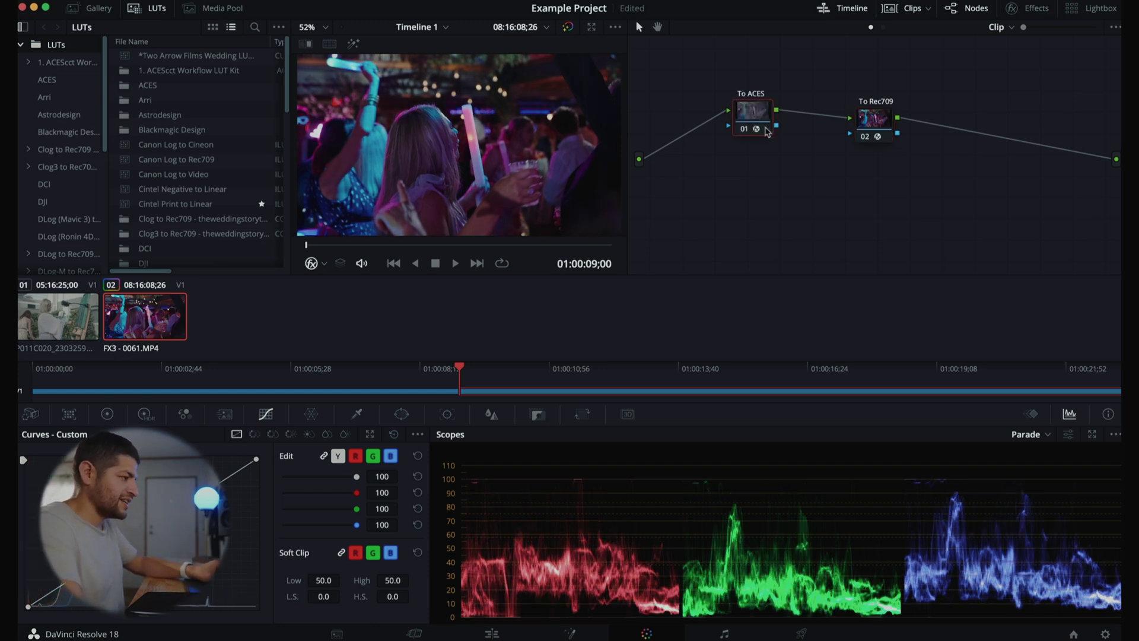
{"action": "left_click", "coordinate": [744, 129]}
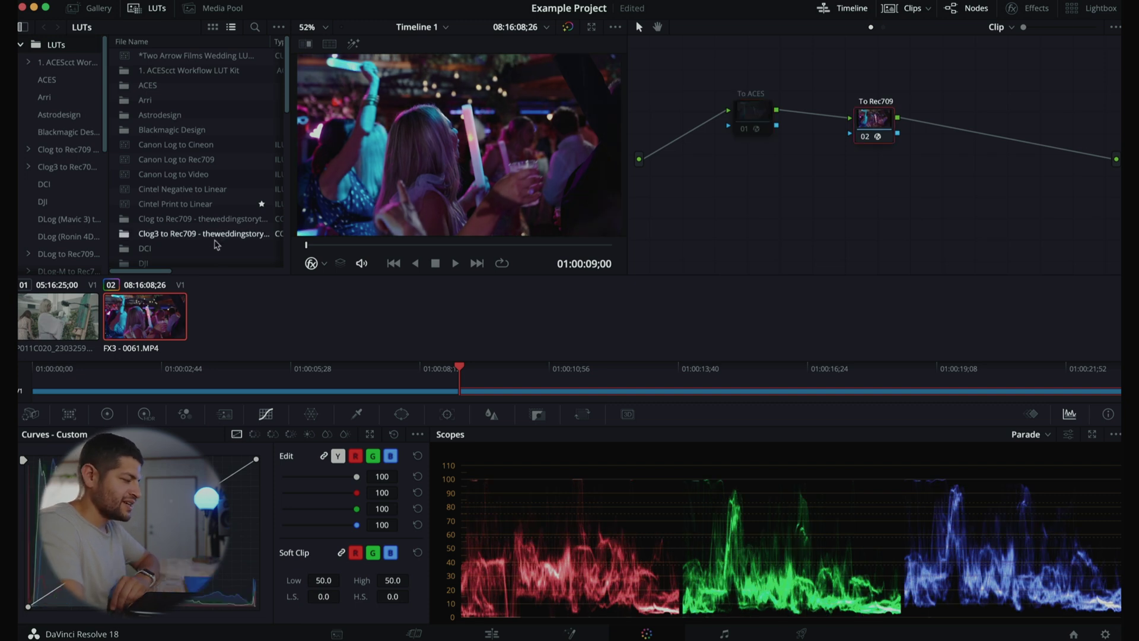
Step: Generate a 33 Point Cube LUT from the FX3 clip and save it on the Desktop as ACEScct to Rec709
{"action": "left_click", "coordinate": [58, 332]}
{"action": "left_click", "coordinate": [145, 324]}
{"action": "right_click", "coordinate": [145, 323]}
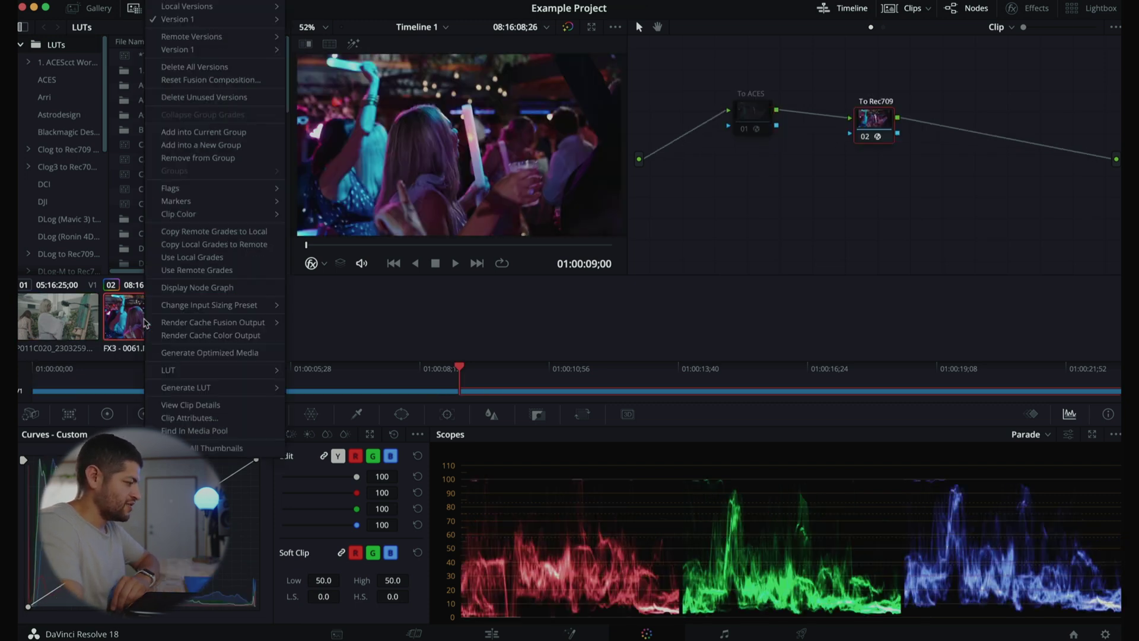
{"action": "mouse_move", "coordinate": [218, 387]}
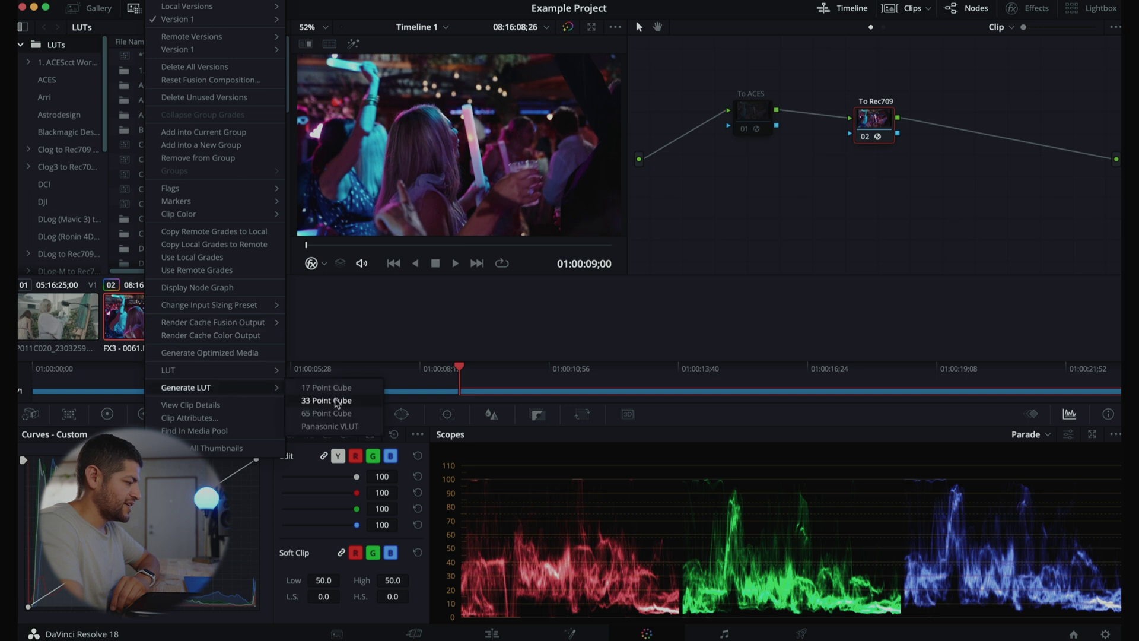
{"action": "left_click", "coordinate": [325, 400]}
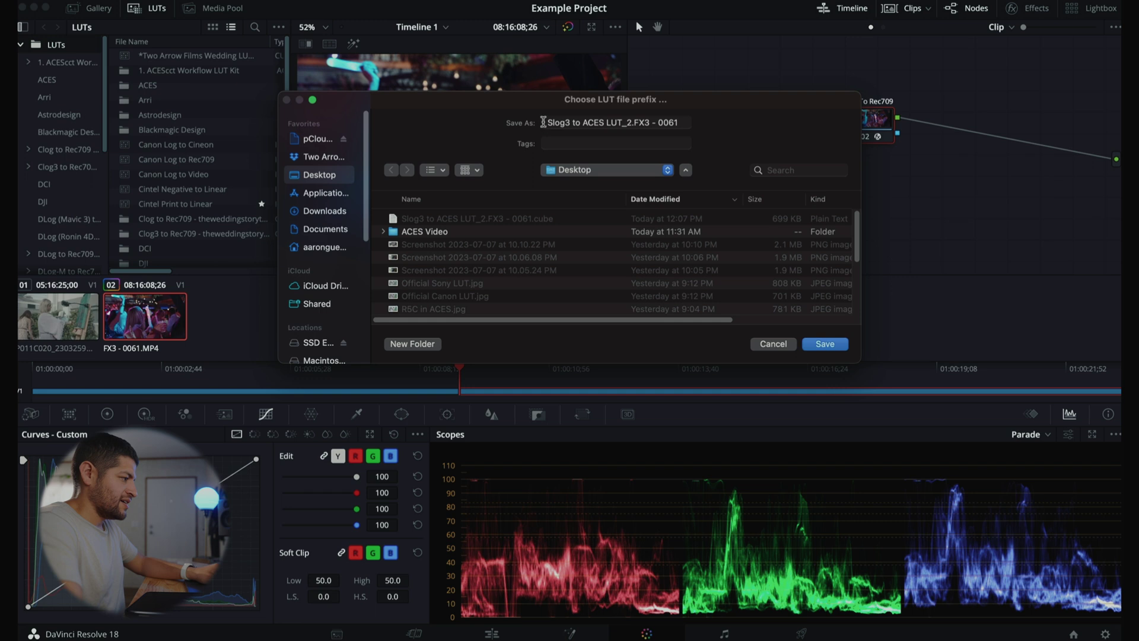
{"action": "left_click_drag", "start_coordinate": [542, 121], "coordinate": [730, 123]}
{"action": "type", "text": "ACEScct"}
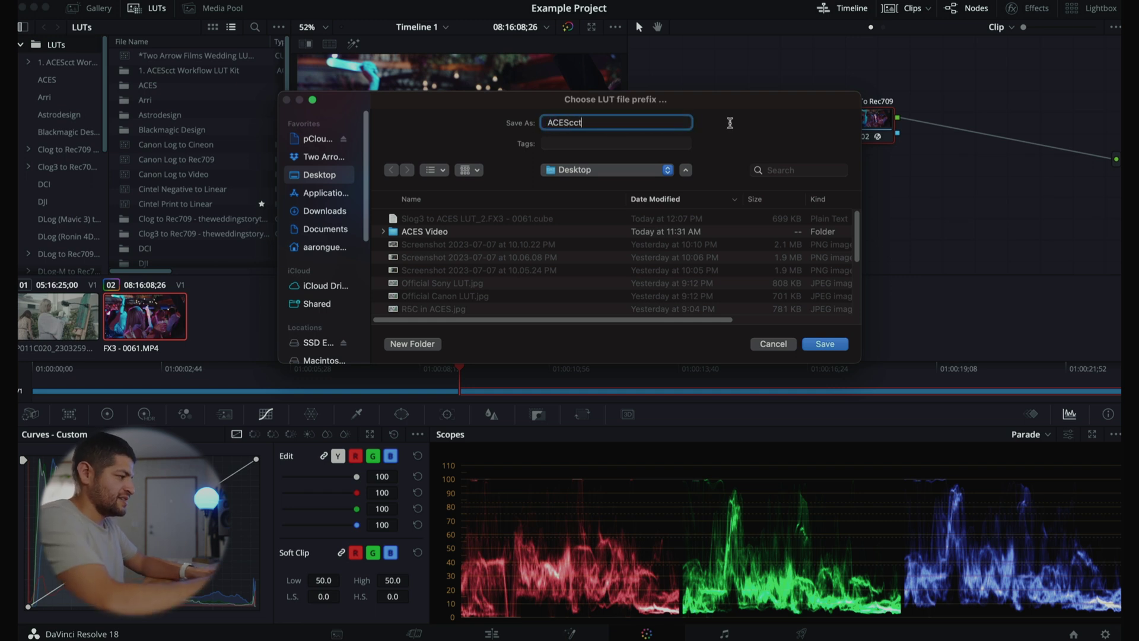
{"action": "type", "text": " to Rec709"}
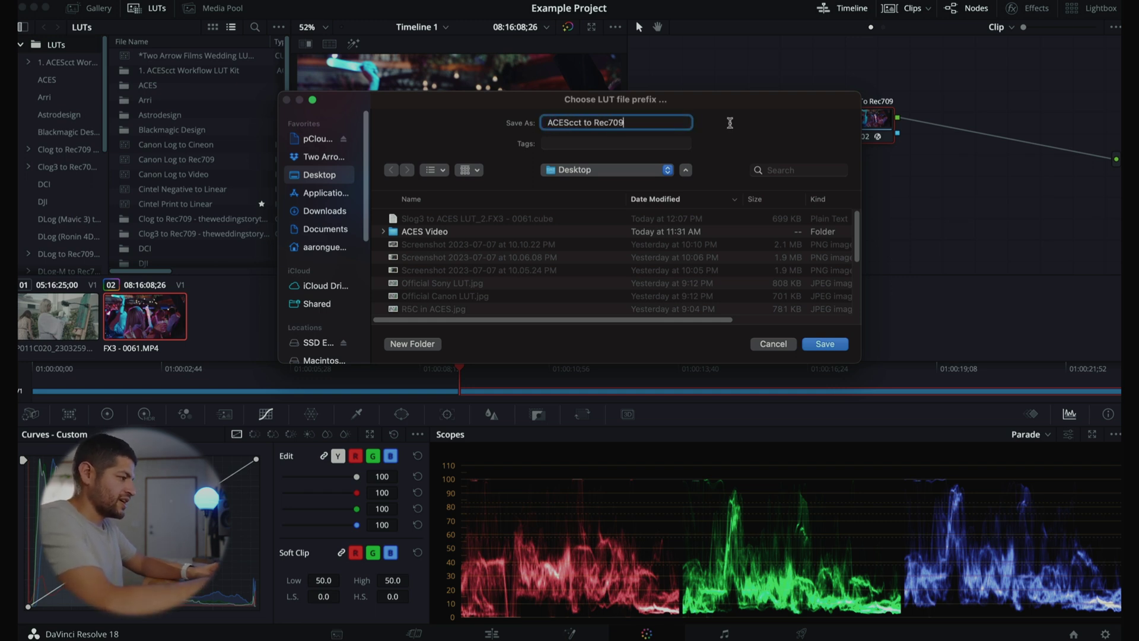
{"action": "key", "text": "Return"}
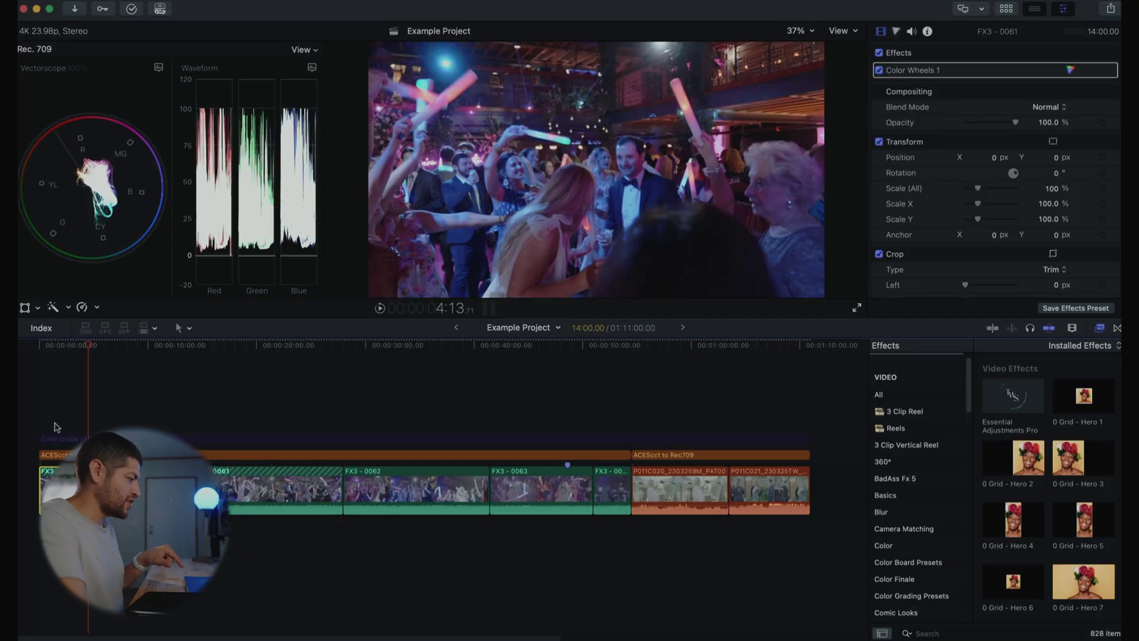
Step: Switch to Final Cut Pro and load Slog3 to ACES LUT_2.FX3 - 0061.cube as the custom camera LUT of the first FX3 clip
{"action": "left_click", "coordinate": [928, 31]}
{"action": "left_click", "coordinate": [1039, 268]}
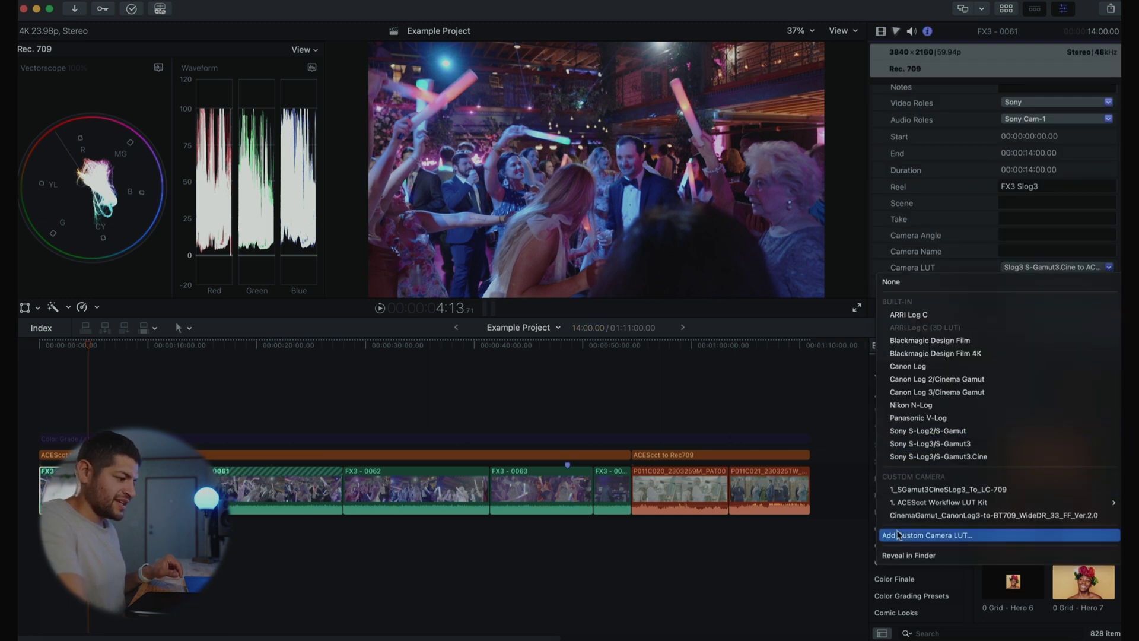
{"action": "left_click", "coordinate": [922, 536]}
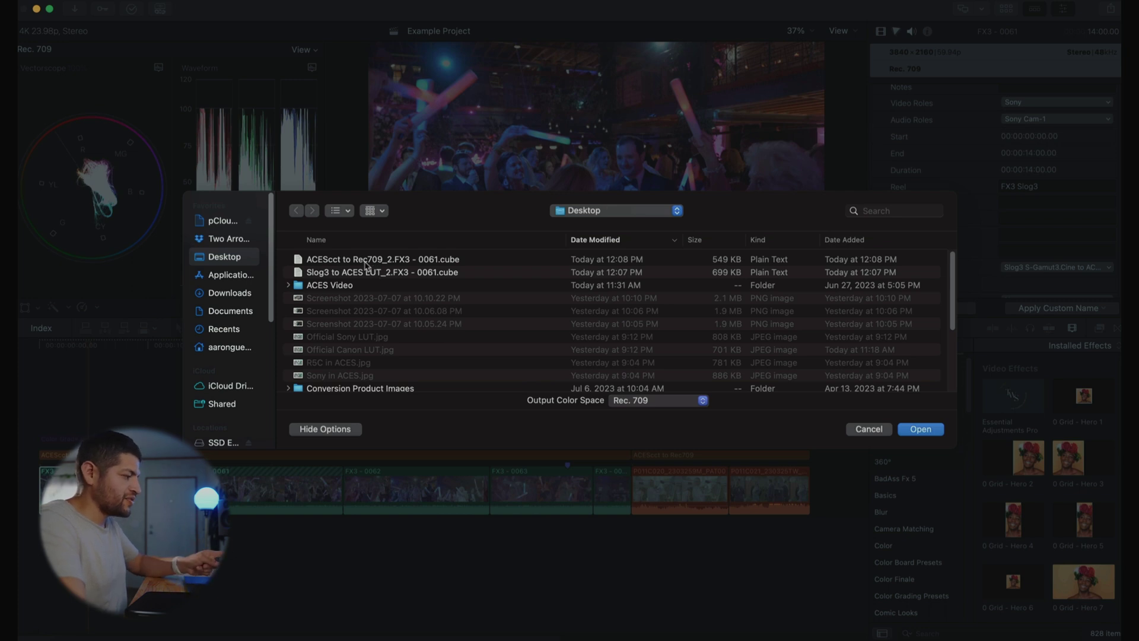
{"action": "left_click", "coordinate": [347, 274]}
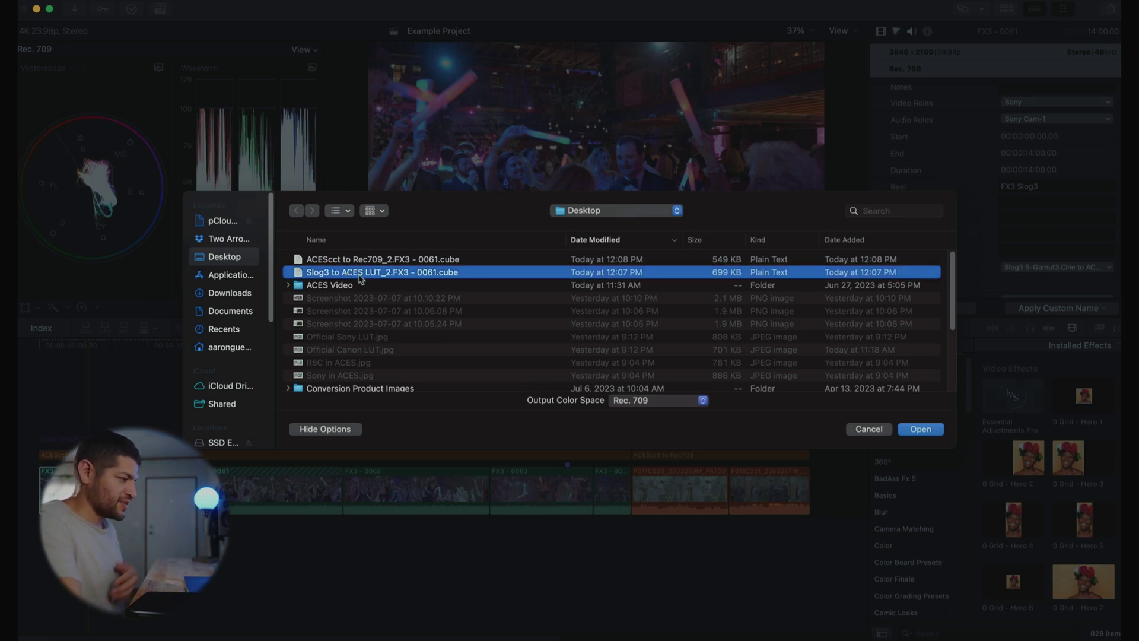
{"action": "left_click", "coordinate": [920, 429]}
{"action": "left_click", "coordinate": [1050, 268]}
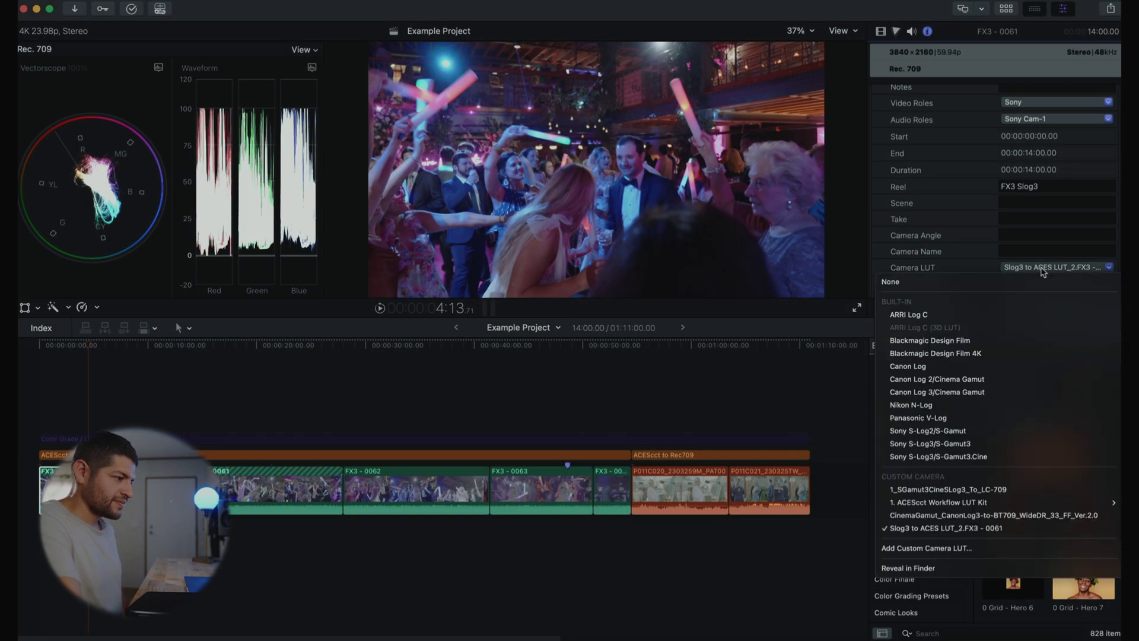
{"action": "left_click", "coordinate": [949, 528]}
{"action": "key", "text": "super+5"}
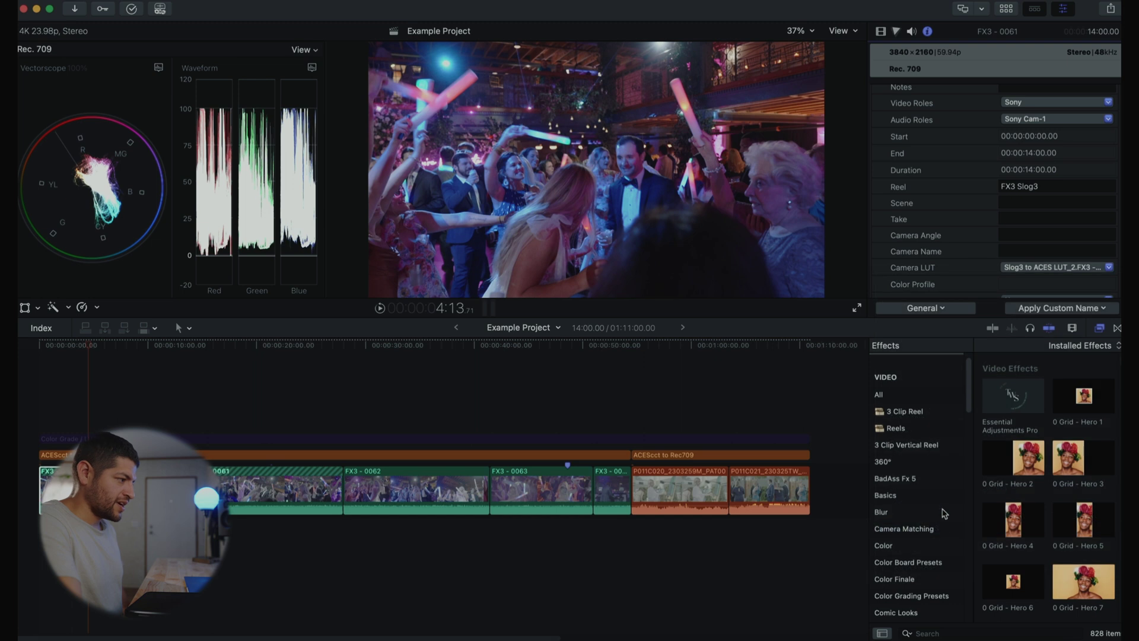
Step: Load ACEScct to Rec709_2.FX3 - 0061.cube as the custom LUT of the first ACEScct to Rec709 title above the FX3 clips
{"action": "left_click", "coordinate": [104, 455]}
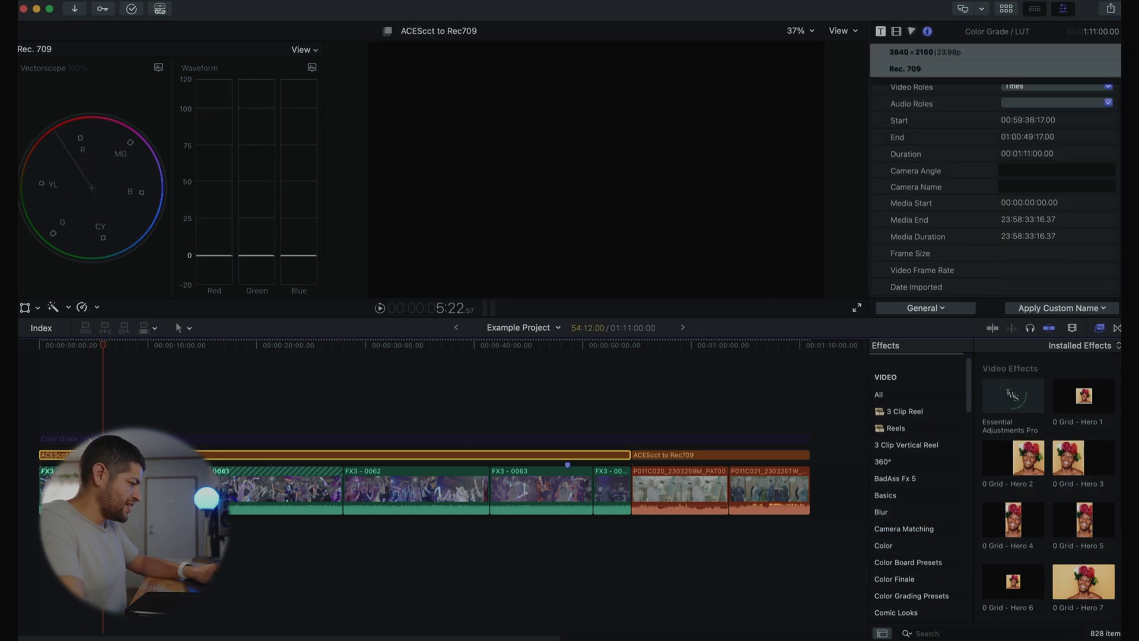
{"action": "left_click", "coordinate": [882, 31]}
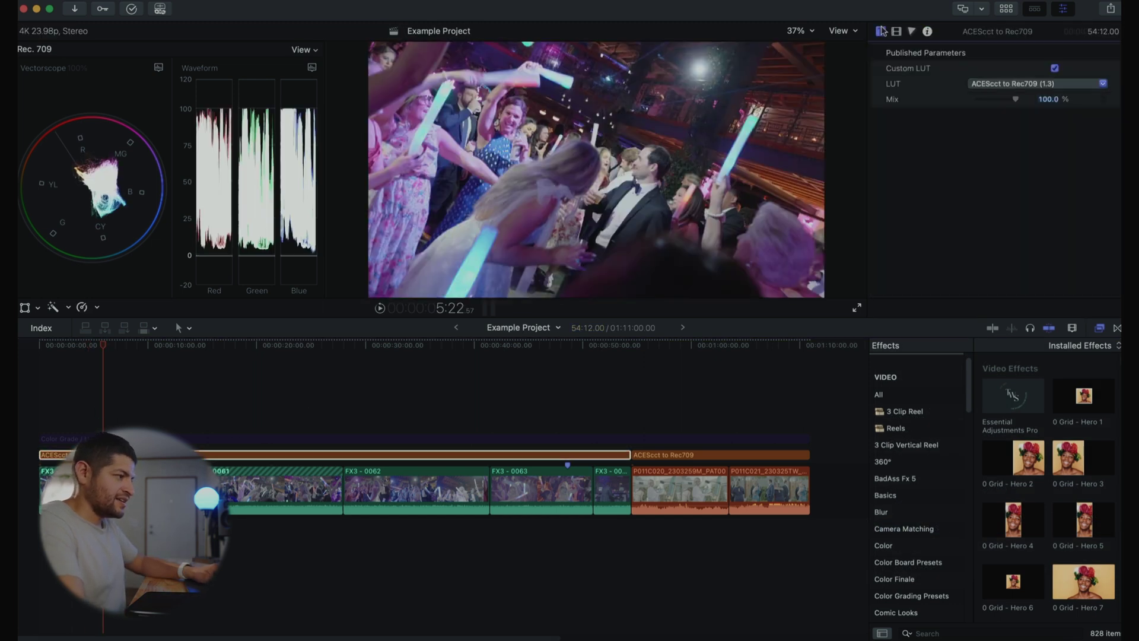
{"action": "left_click", "coordinate": [1025, 89]}
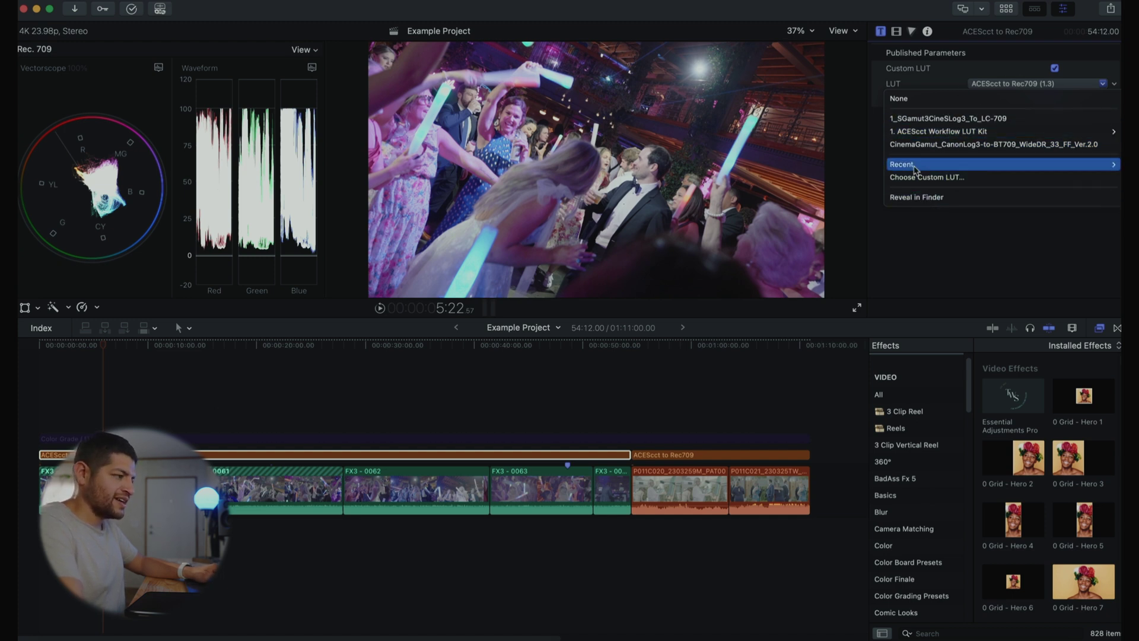
{"action": "left_click", "coordinate": [931, 178]}
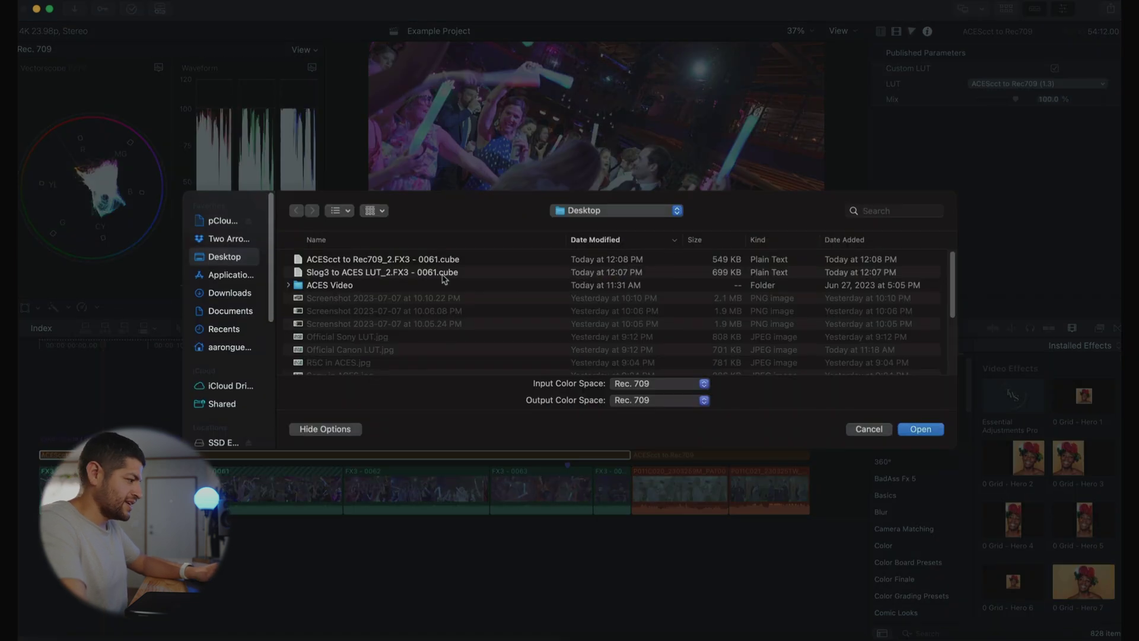
{"action": "left_click", "coordinate": [338, 262]}
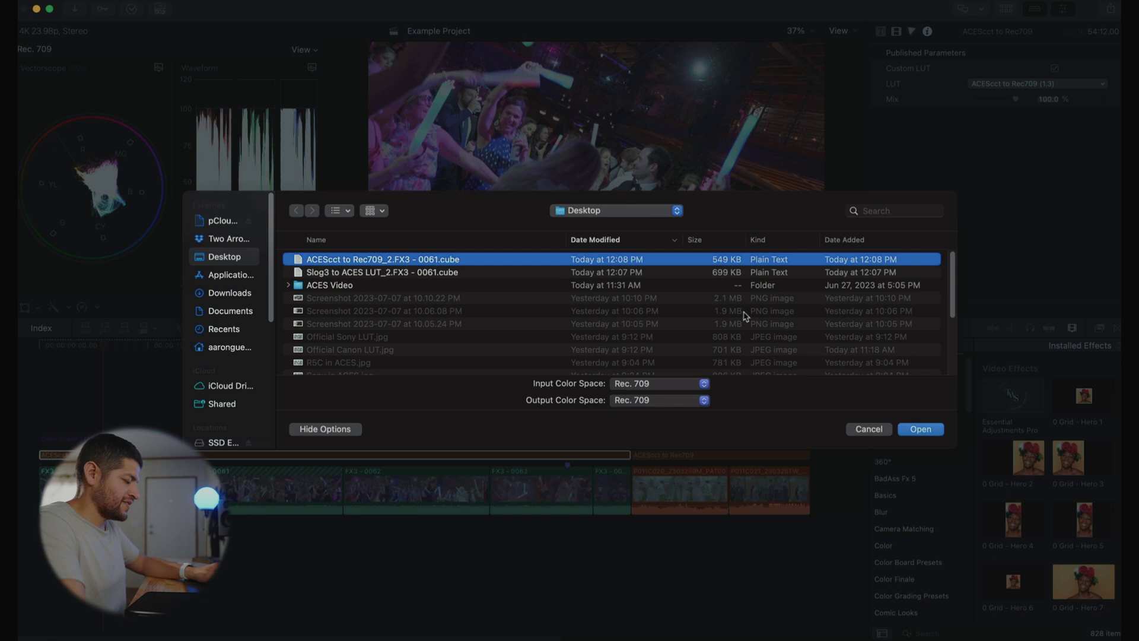
{"action": "left_click", "coordinate": [921, 429]}
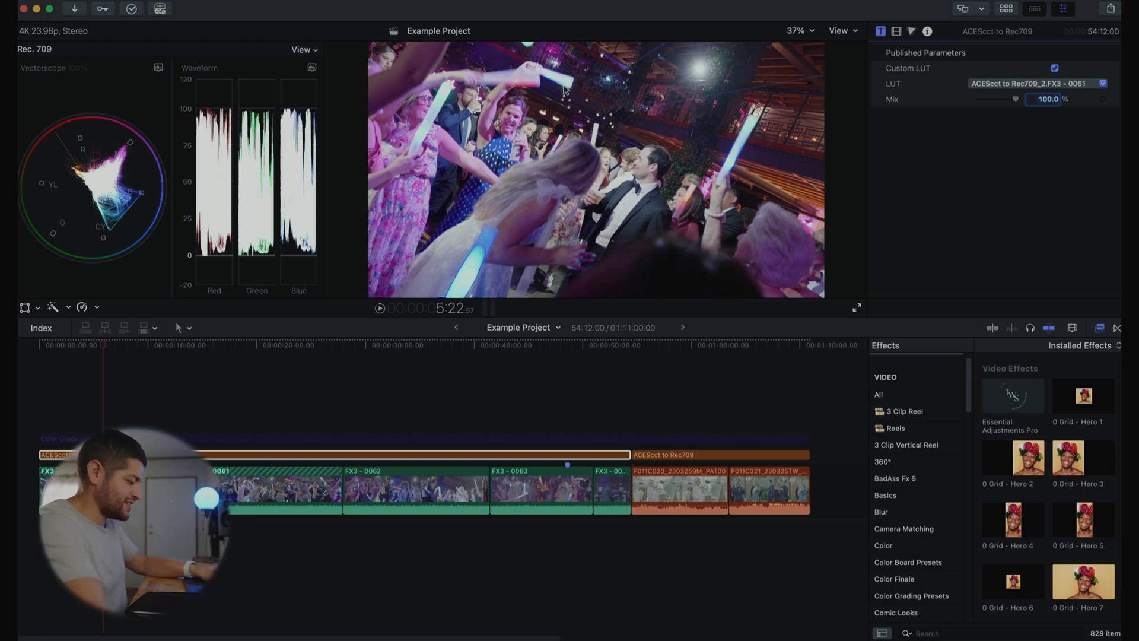
Step: Switch to DaVinci Resolve and insert a new node between the To ACES and To Rec709 nodes
{"action": "key", "text": "ctrl+Up"}
{"action": "left_click", "coordinate": [425, 221]}
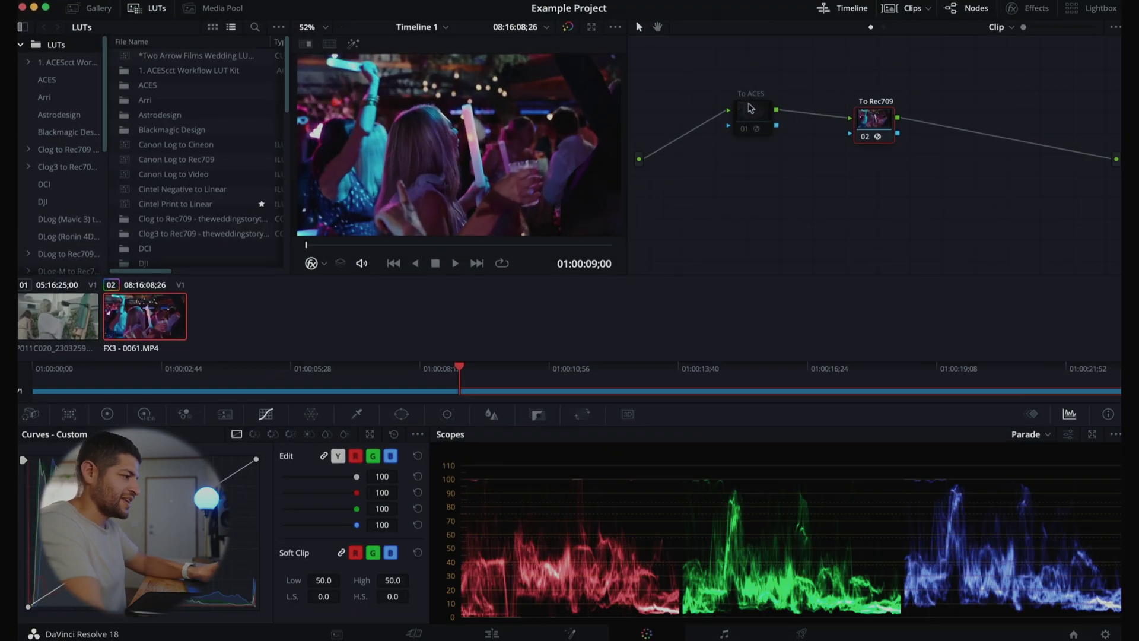
{"action": "left_click_drag", "start_coordinate": [752, 114], "coordinate": [693, 118]}
{"action": "right_click", "coordinate": [756, 142]}
{"action": "mouse_move", "coordinate": [789, 161]}
{"action": "left_click", "coordinate": [973, 161]}
{"action": "left_click_drag", "start_coordinate": [762, 148], "coordinate": [771, 117]}
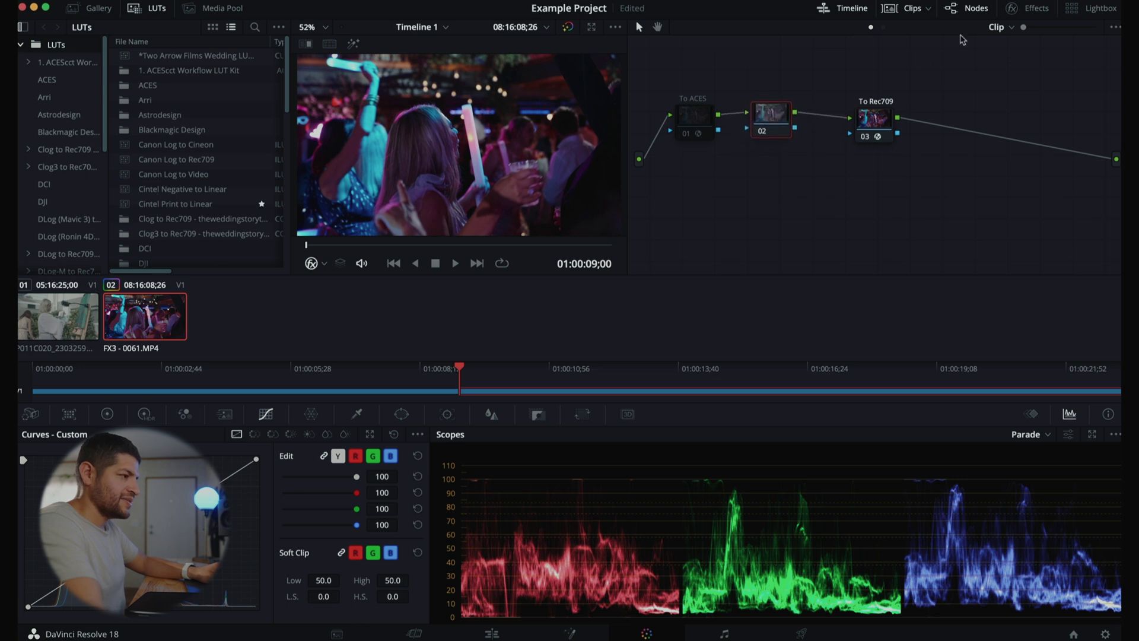
Step: Find the ACES Transform effect in the effects library, apply it to the new middle node, and label that node ACES
{"action": "left_click", "coordinate": [1027, 8]}
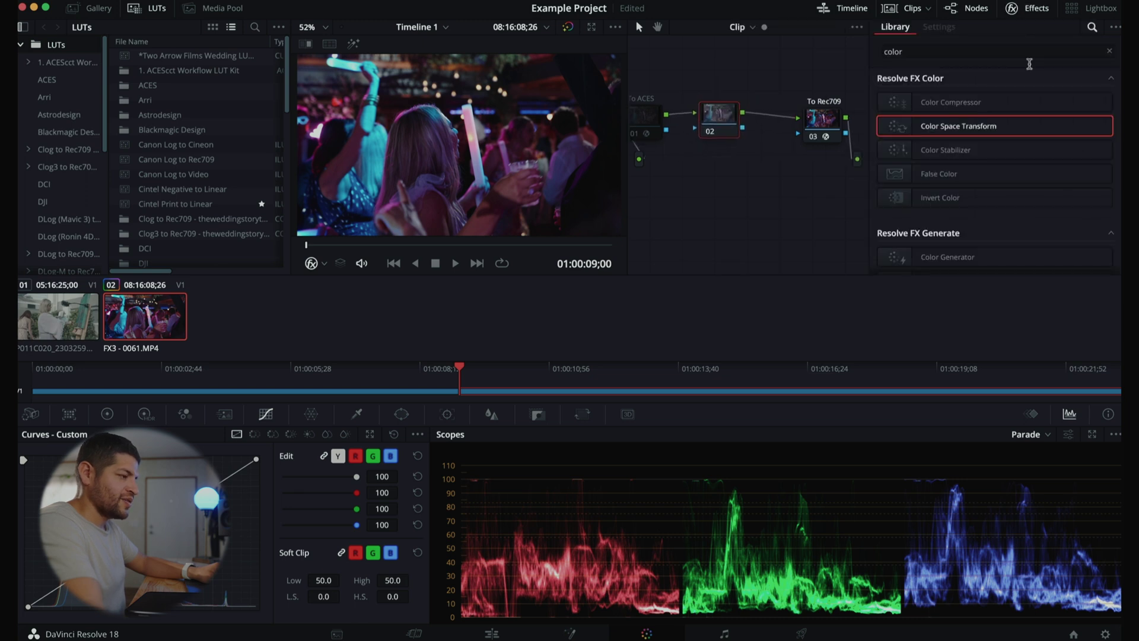
{"action": "left_click", "coordinate": [1111, 51]}
{"action": "type", "text": "ace"}
{"action": "left_click_drag", "start_coordinate": [940, 101], "coordinate": [714, 114]}
{"action": "right_click", "coordinate": [716, 116]}
{"action": "left_click", "coordinate": [749, 140]}
{"action": "type", "text": "ACES"}
{"action": "key", "text": "Return"}
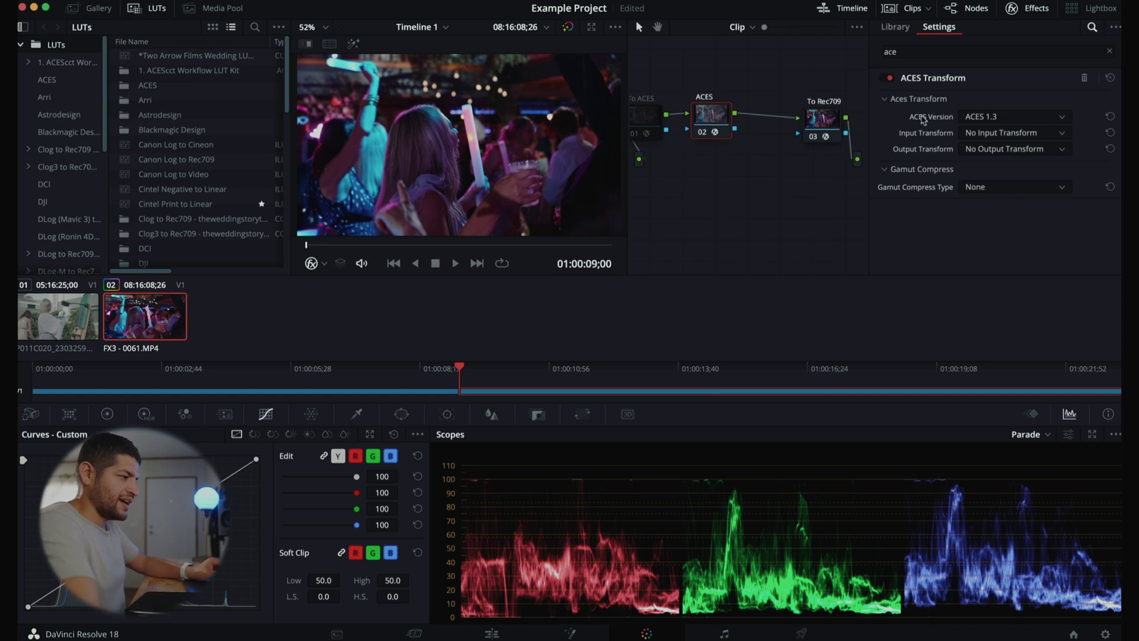
Step: Set the ACES Transform's input transform to Sony SLog3 SGamut3Cine
{"action": "left_click", "coordinate": [983, 118]}
{"action": "left_click", "coordinate": [985, 134]}
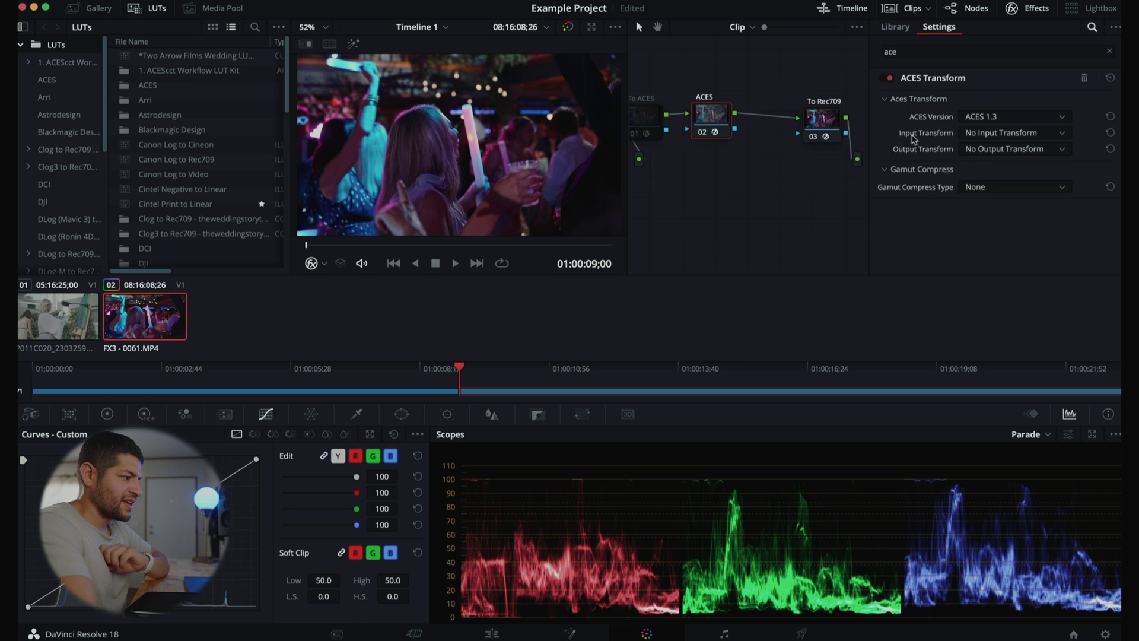
{"action": "left_click", "coordinate": [1009, 133]}
{"action": "scroll", "coordinate": [1022, 228], "scroll_direction": "down", "scroll_amount": 10}
{"action": "scroll", "coordinate": [1021, 228], "scroll_direction": "down", "scroll_amount": 15}
{"action": "scroll", "coordinate": [1022, 228], "scroll_direction": "down", "scroll_amount": 8}
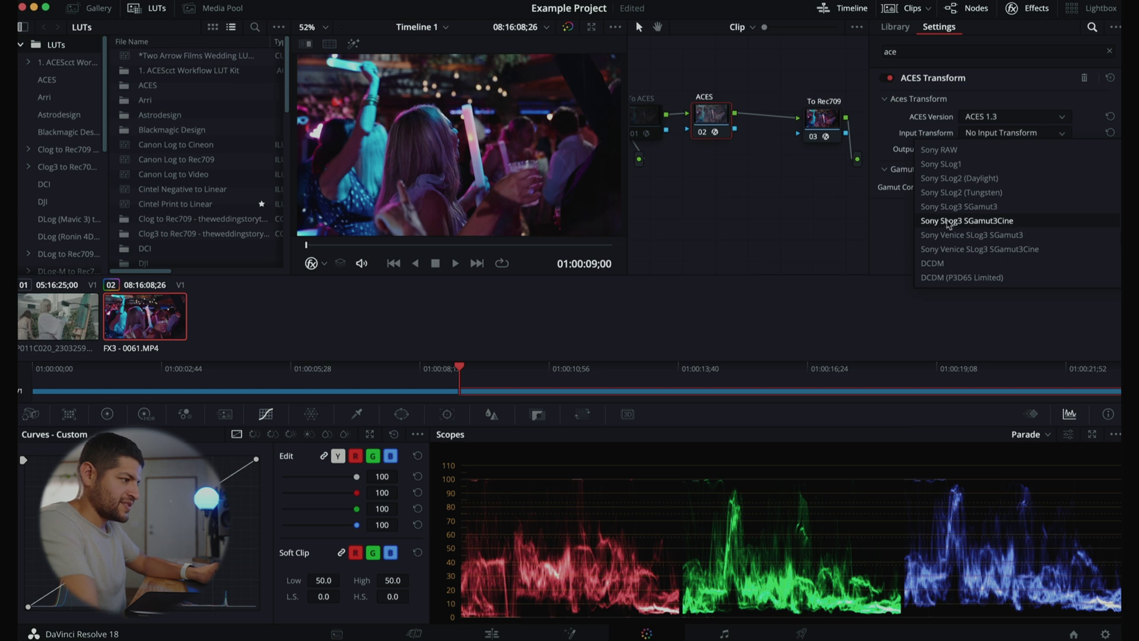
{"action": "left_click", "coordinate": [1030, 221]}
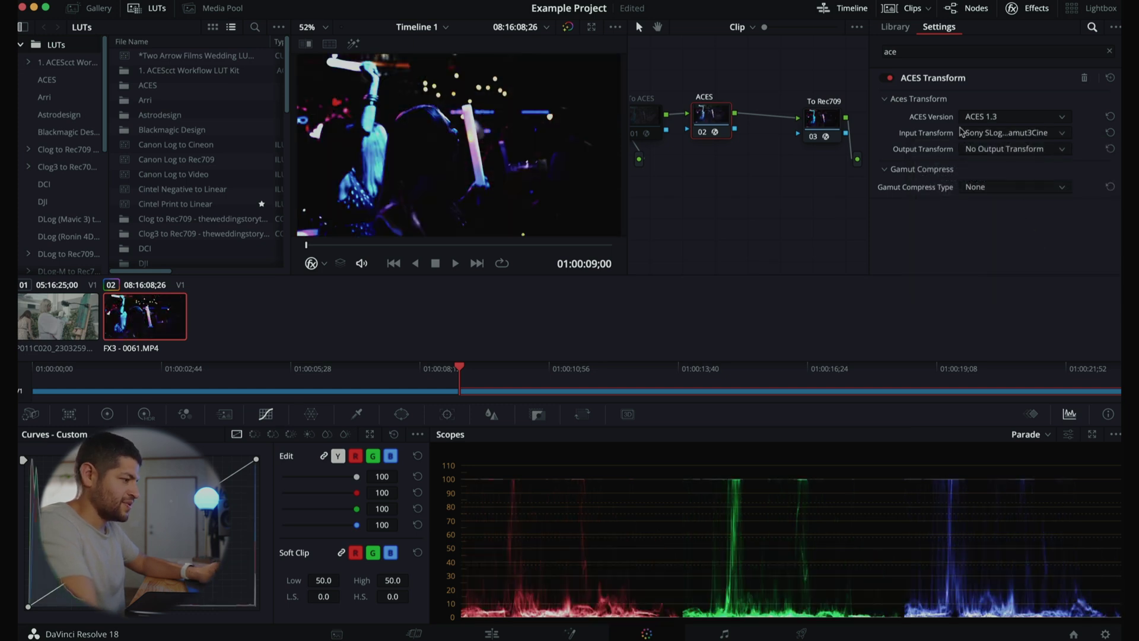
Step: Set the ACES Transform's output transform to ACEScct - CSC and its gamut compress type to ACES reference gamut compress
{"action": "left_click", "coordinate": [997, 152]}
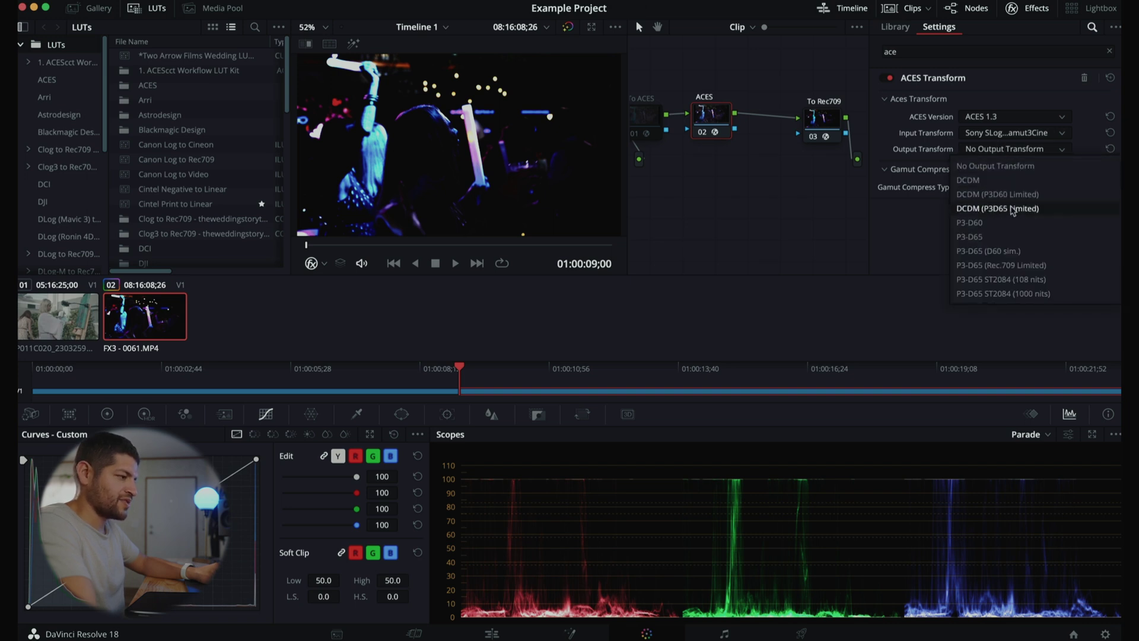
{"action": "scroll", "coordinate": [1009, 237], "scroll_direction": "down", "scroll_amount": 8}
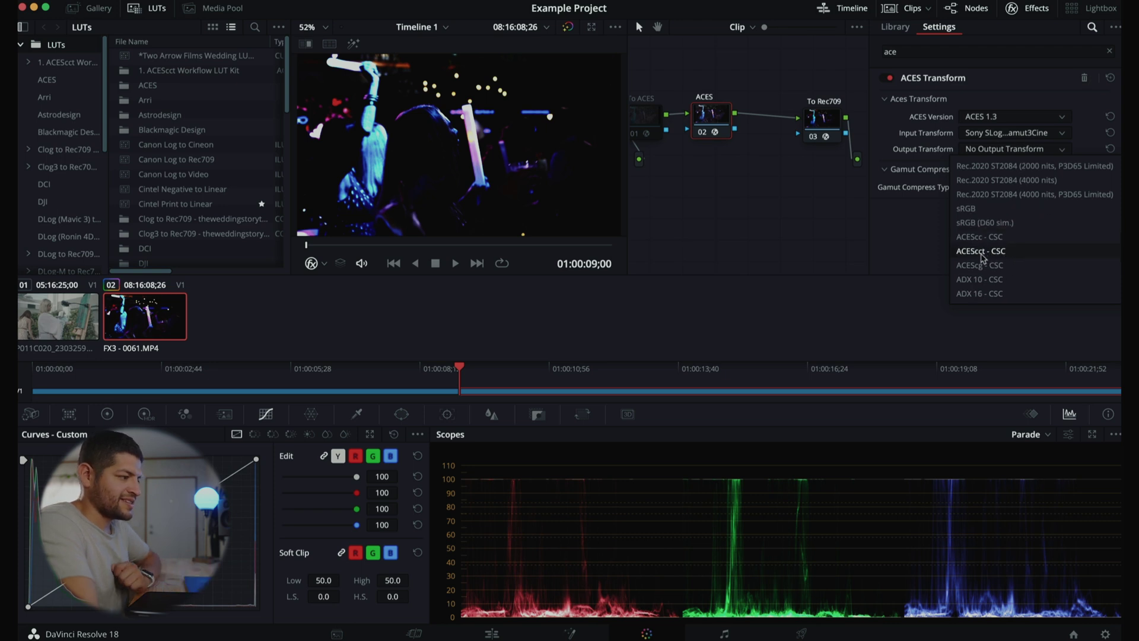
{"action": "left_click", "coordinate": [997, 251]}
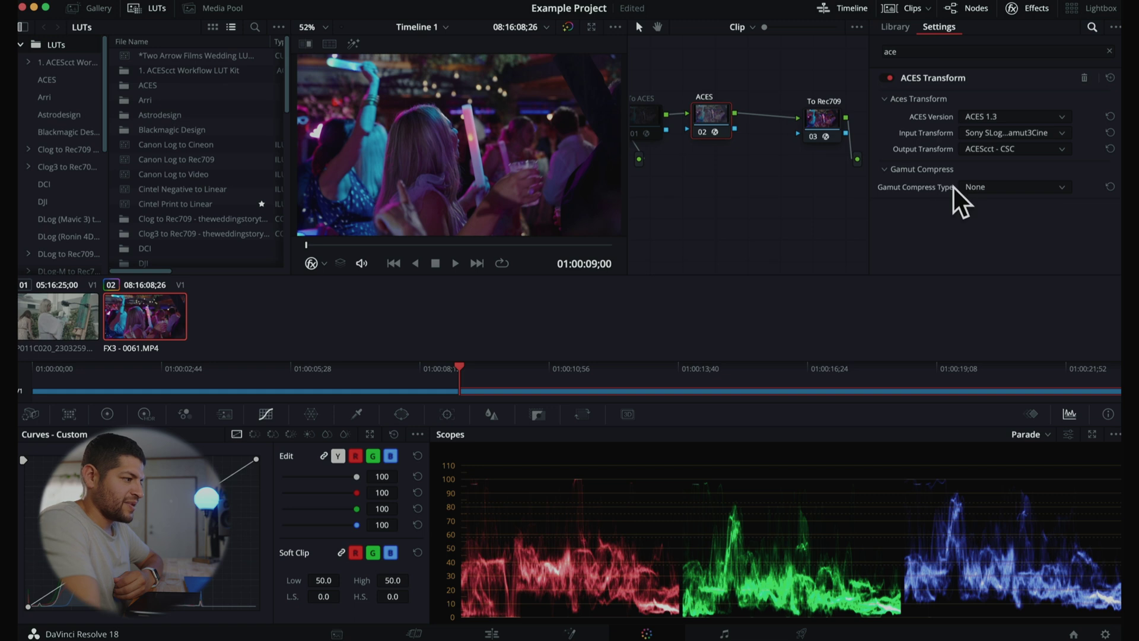
{"action": "left_click", "coordinate": [977, 189]}
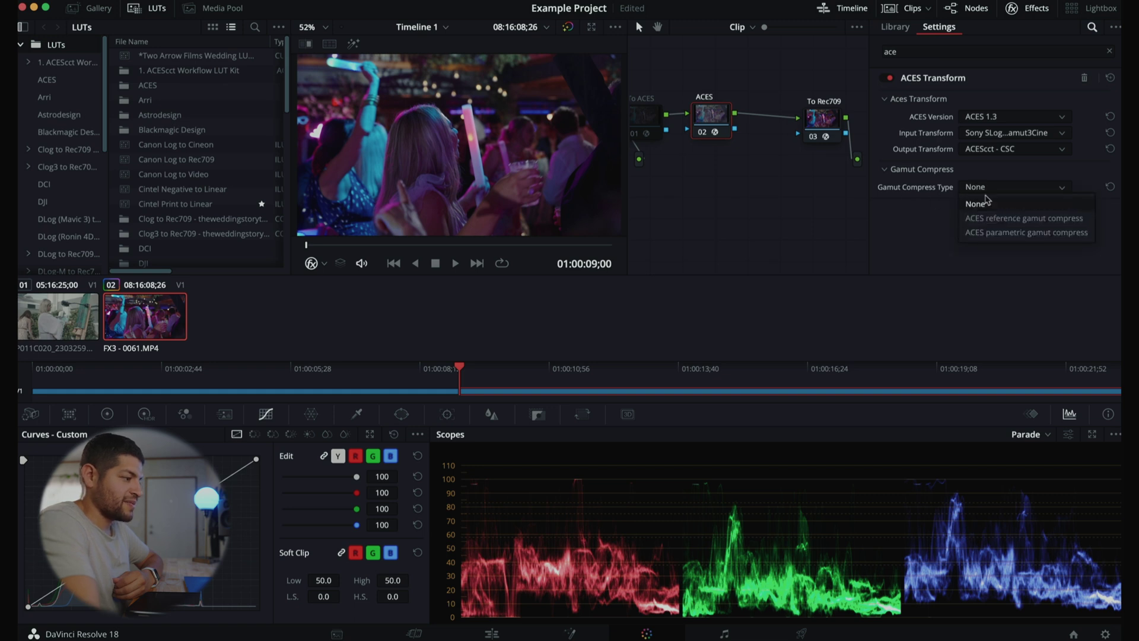
{"action": "left_click", "coordinate": [1047, 220]}
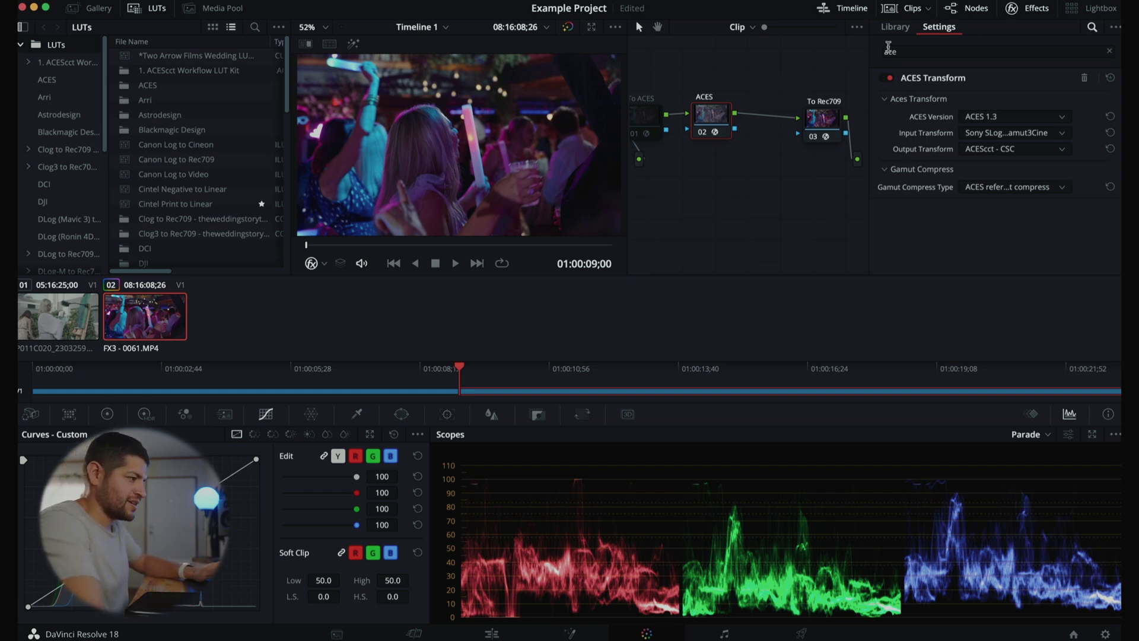
Step: Hide the effects settings and disable the To Rec709 node, leaving the middle ACES node active
{"action": "left_click", "coordinate": [1036, 12]}
{"action": "left_click", "coordinate": [874, 119]}
{"action": "key", "text": "ctrl+d"}
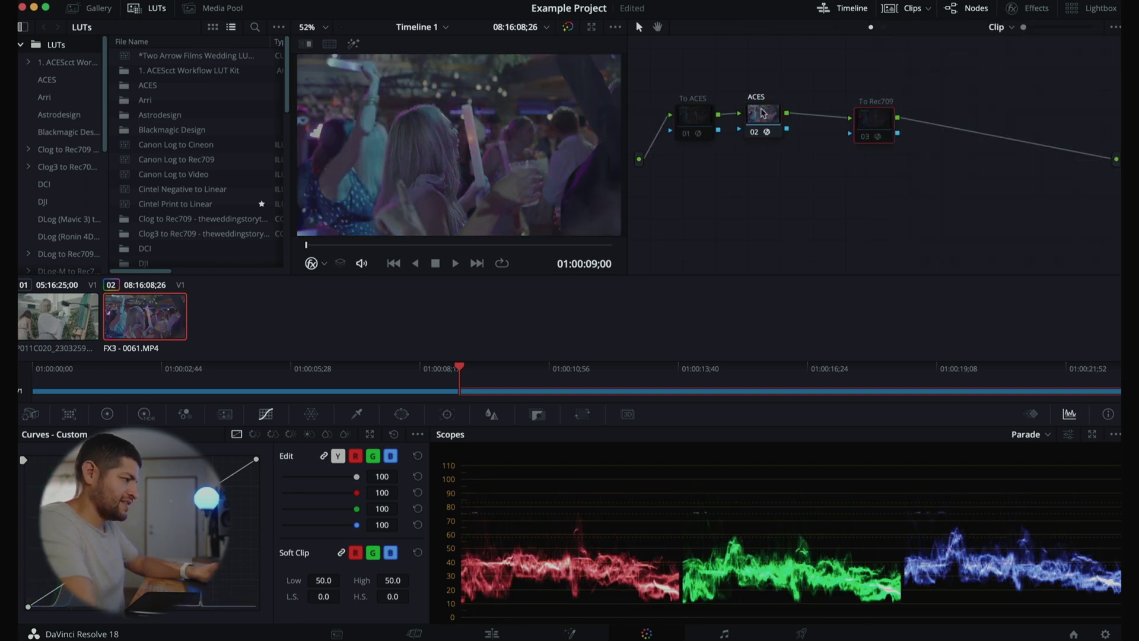
Step: Generate a LUT from the FX3 - 0061 clip and save it to the Desktop as Slog3 to ACES LUT V2
{"action": "right_click", "coordinate": [151, 315]}
{"action": "mouse_move", "coordinate": [249, 387]}
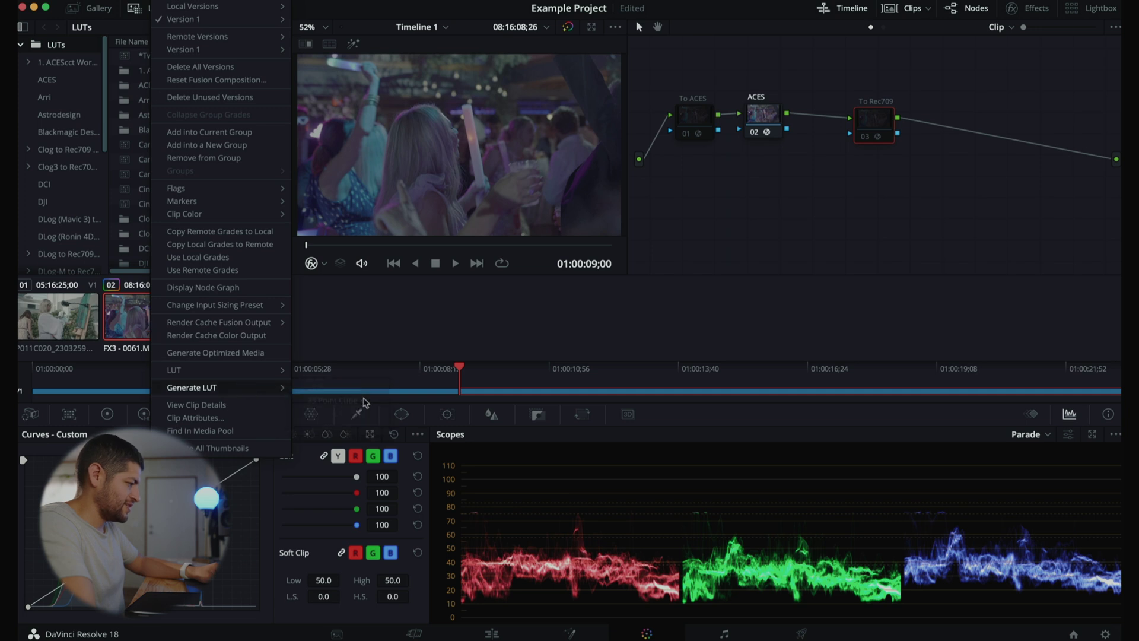
{"action": "left_click", "coordinate": [332, 400]}
{"action": "left_click", "coordinate": [426, 223]}
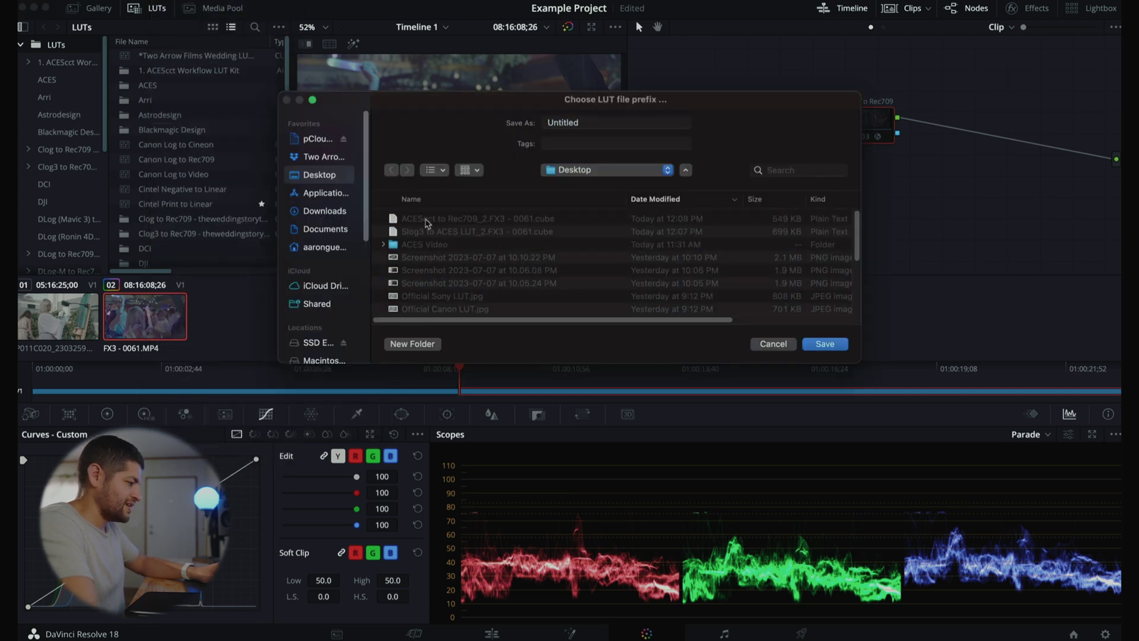
{"action": "left_click", "coordinate": [425, 231]}
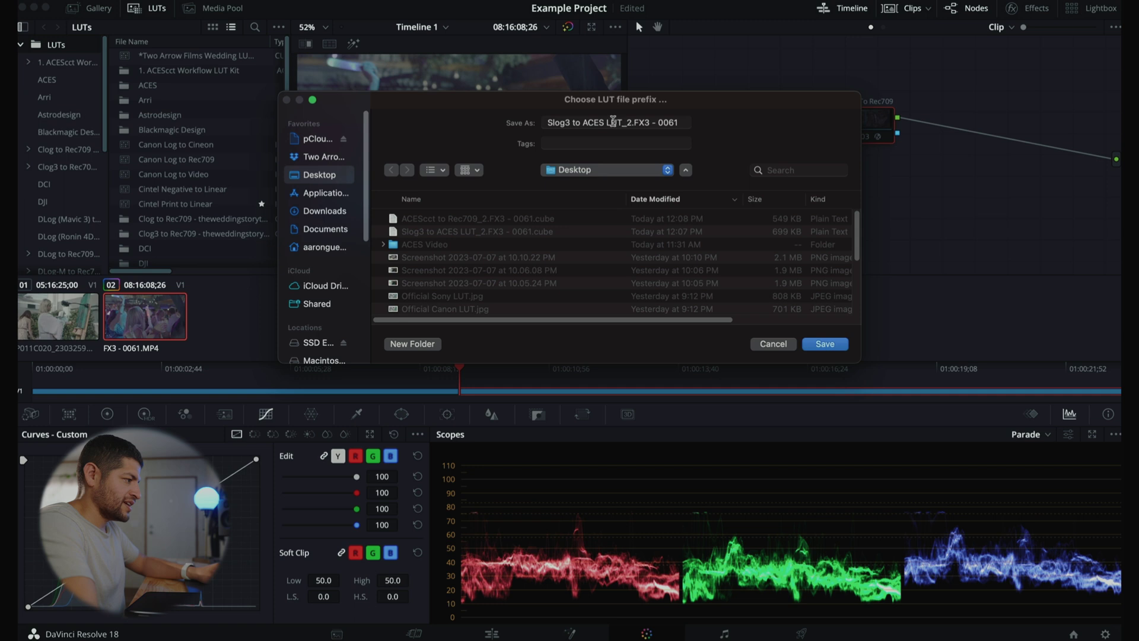
{"action": "left_click_drag", "start_coordinate": [621, 123], "coordinate": [753, 124]}
{"action": "type", "text": "V1"}
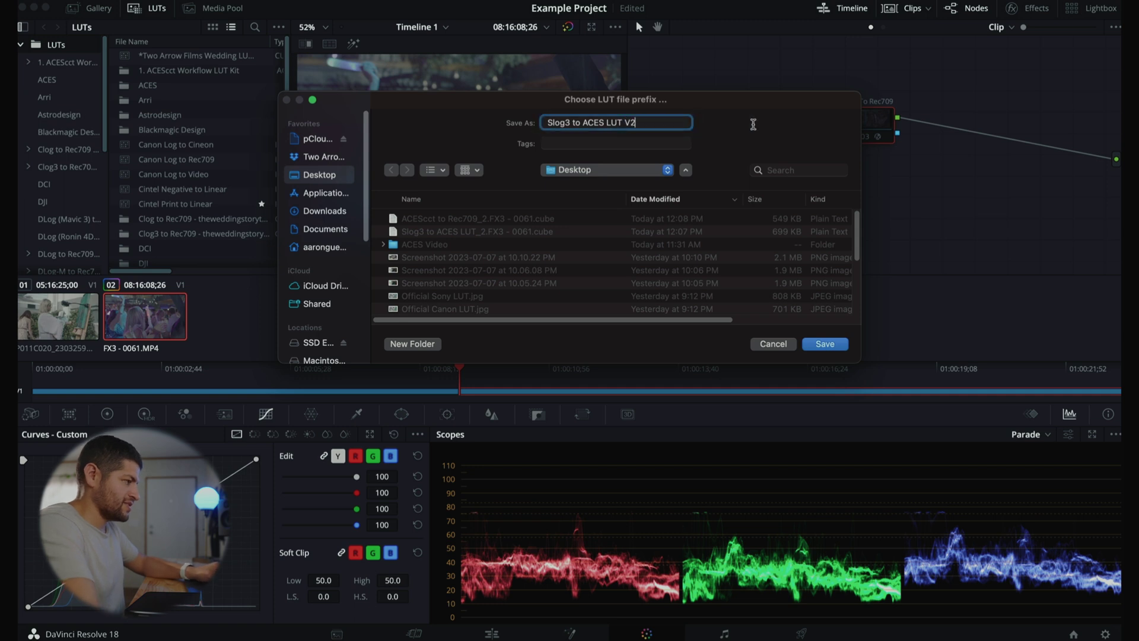
{"action": "left_click", "coordinate": [829, 344]}
Step: Switch to Final Cut Pro and load Slog3 to ACES LUT V2_2.FX3 - 0061.cube as the FX3 - 0061 clip's custom camera LUT, output Rec. 709
{"action": "key", "text": "ctrl+Up"}
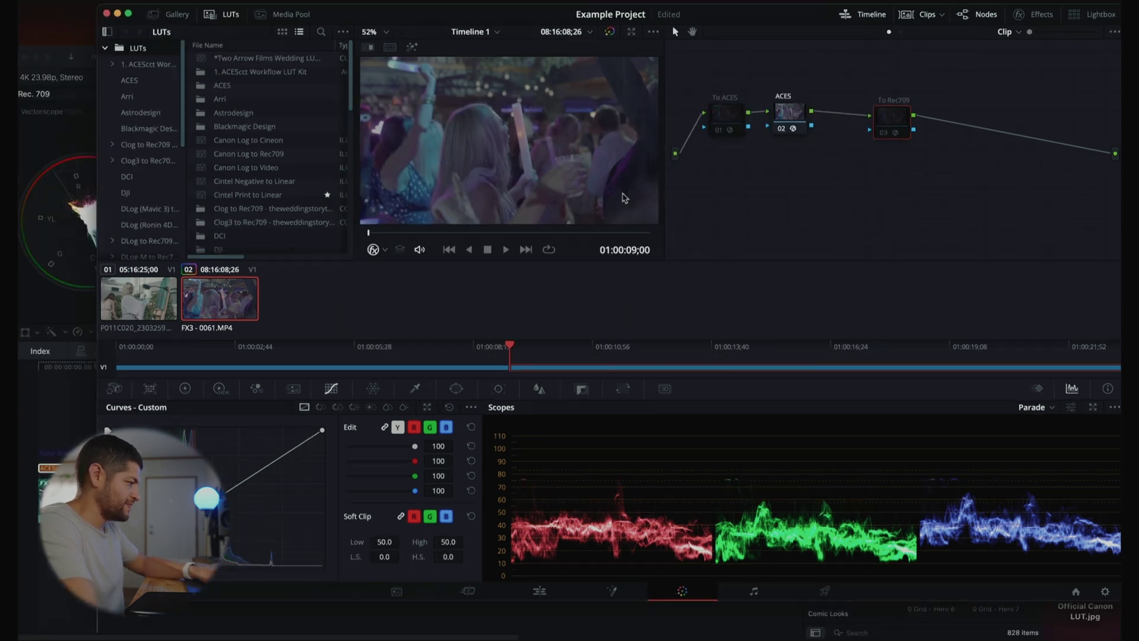
{"action": "left_click", "coordinate": [198, 449]}
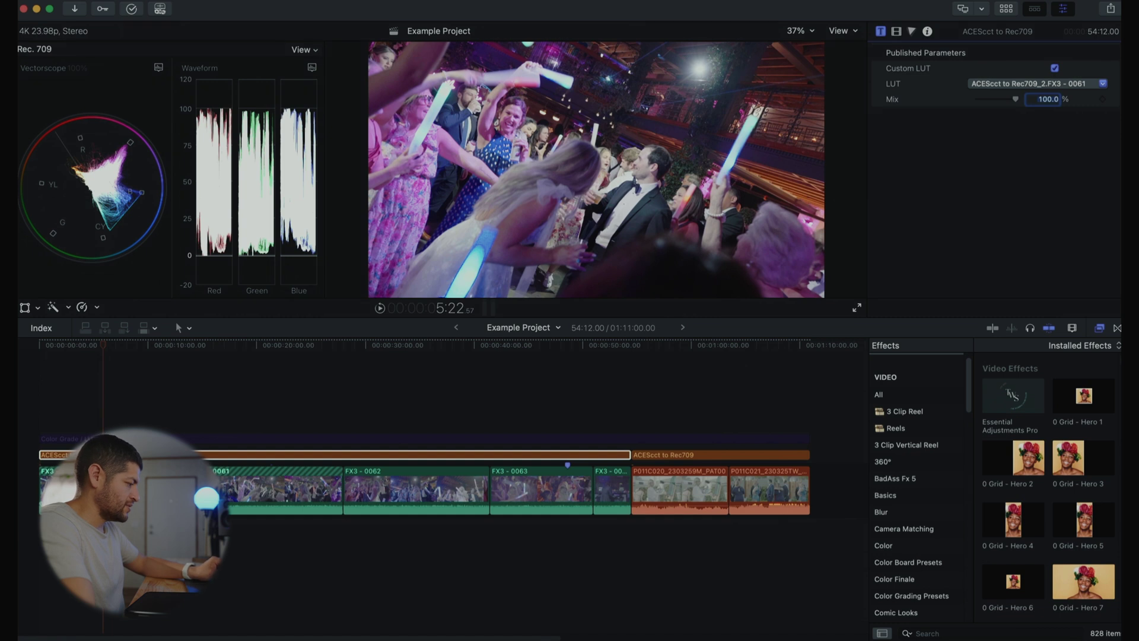
{"action": "left_click", "coordinate": [284, 492]}
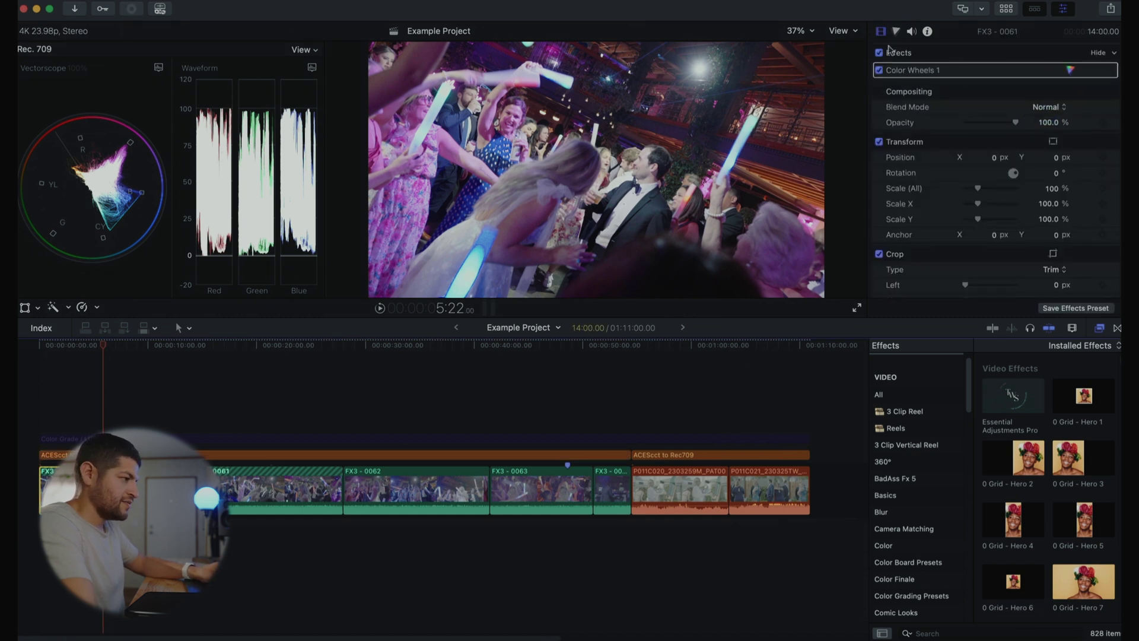
{"action": "left_click", "coordinate": [927, 32]}
{"action": "left_click", "coordinate": [1035, 265]}
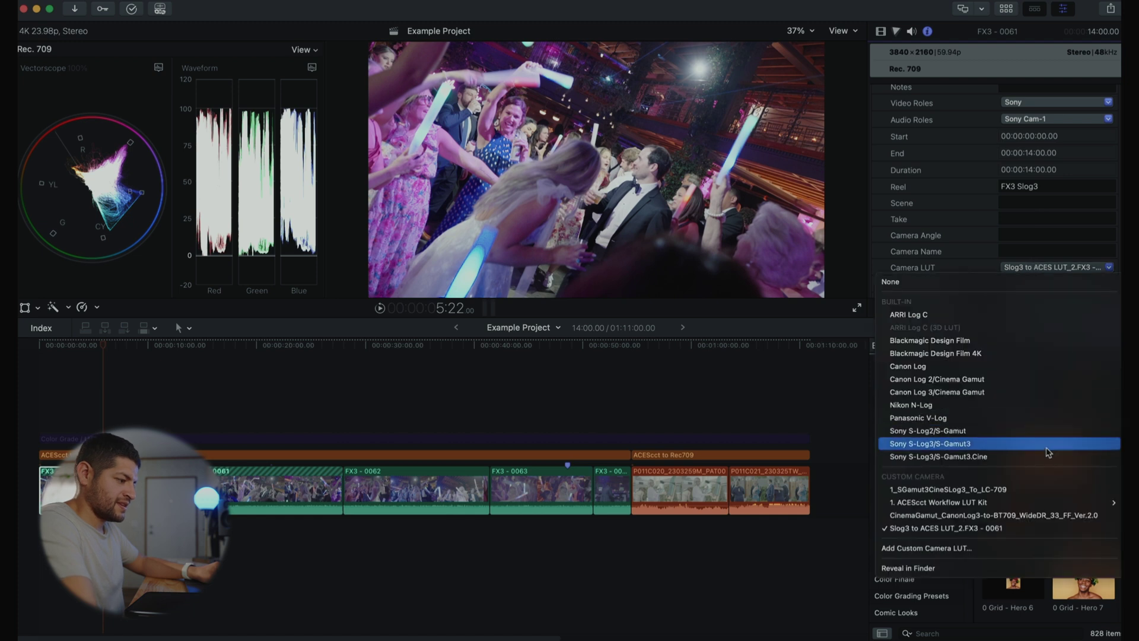
{"action": "left_click", "coordinate": [926, 549]}
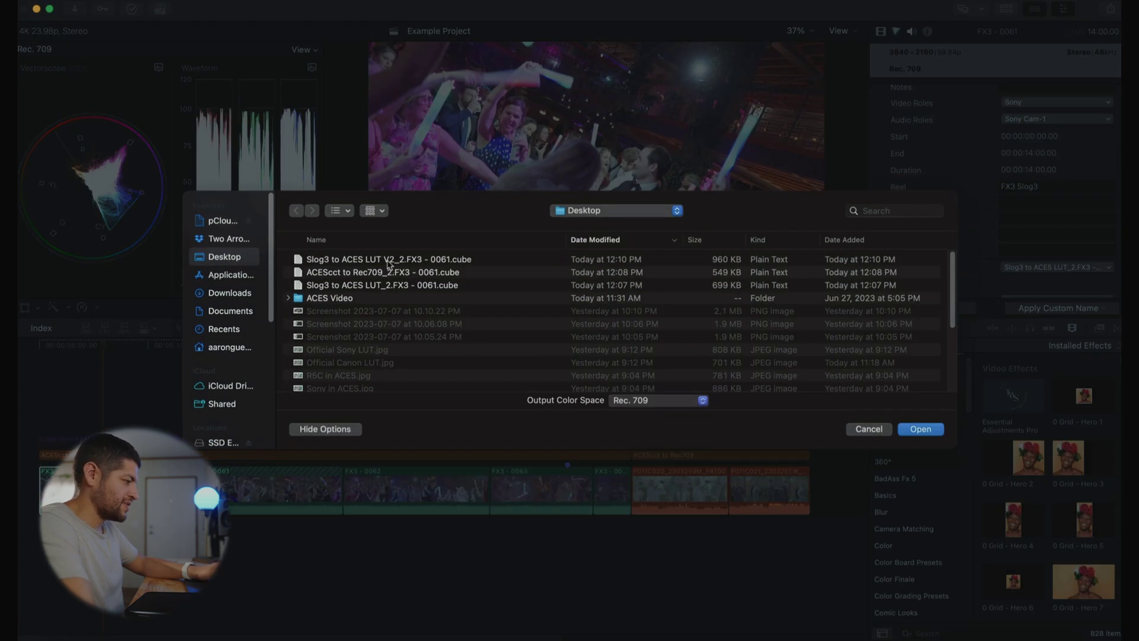
{"action": "left_click", "coordinate": [404, 260]}
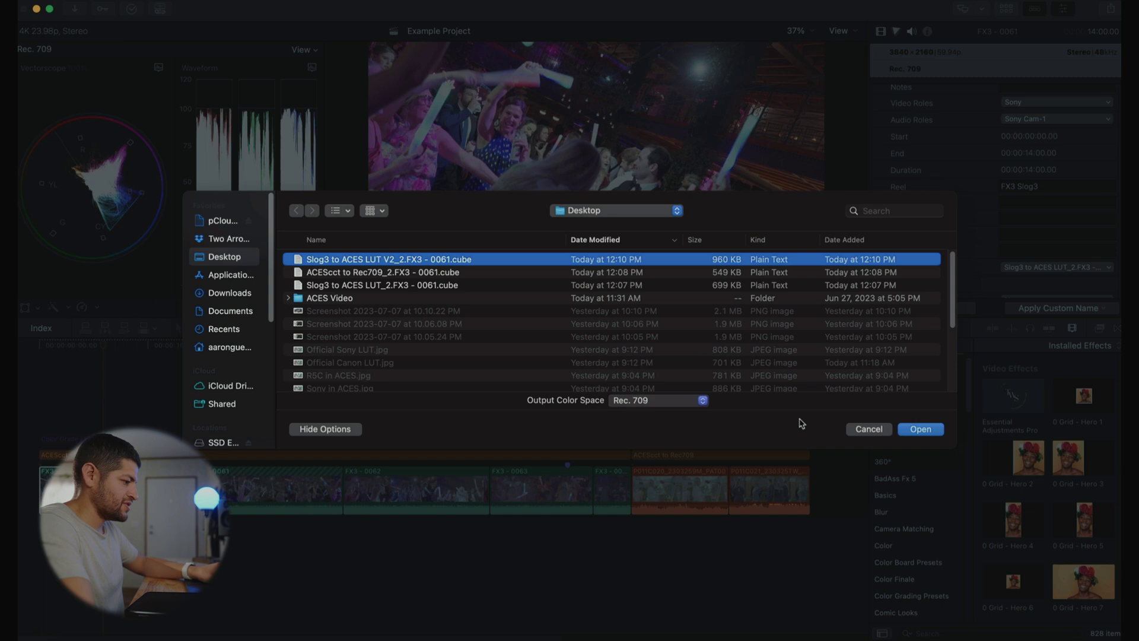
{"action": "left_click", "coordinate": [920, 428]}
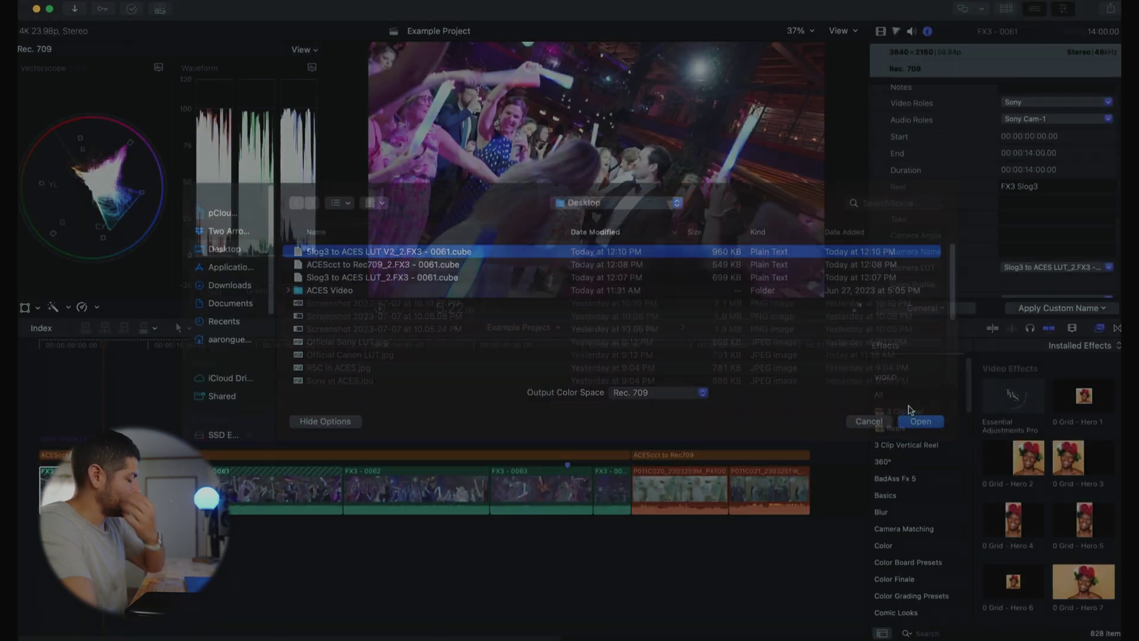